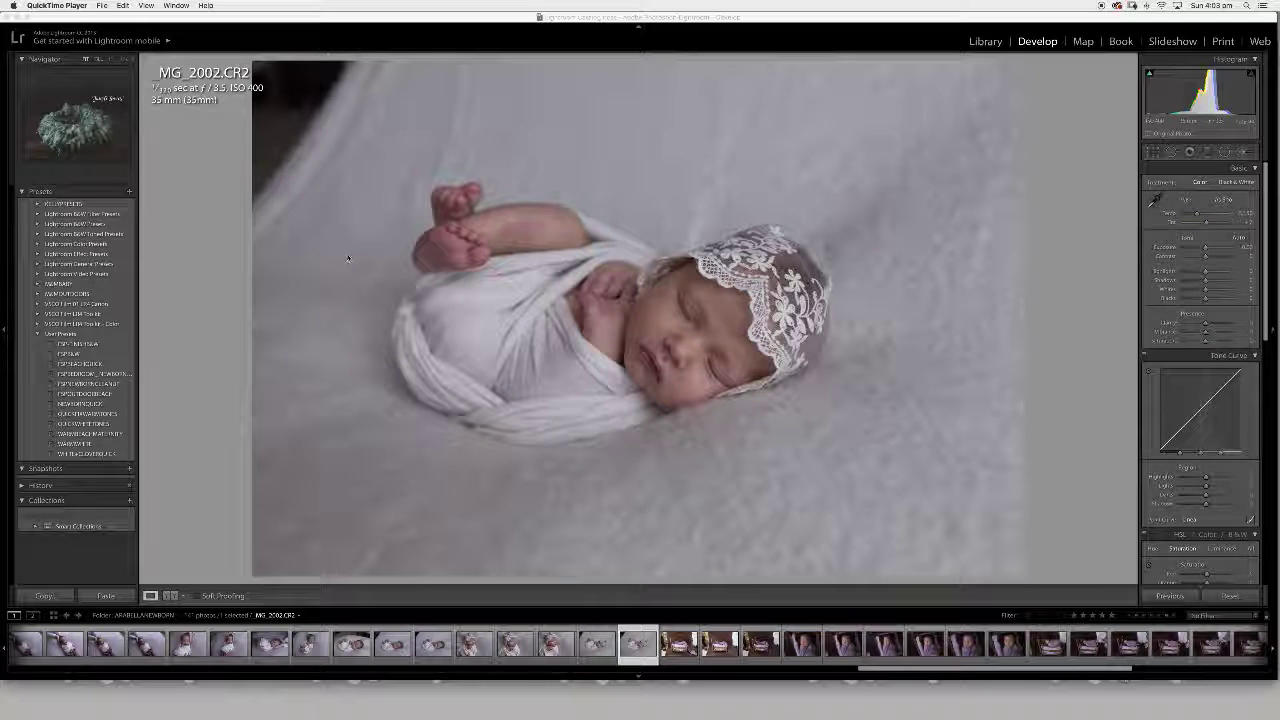
Apply the NEWBORNQUICK user preset to the newborn photo _MG_2002.CR2
left_click(117, 350)
left_click(96, 402)
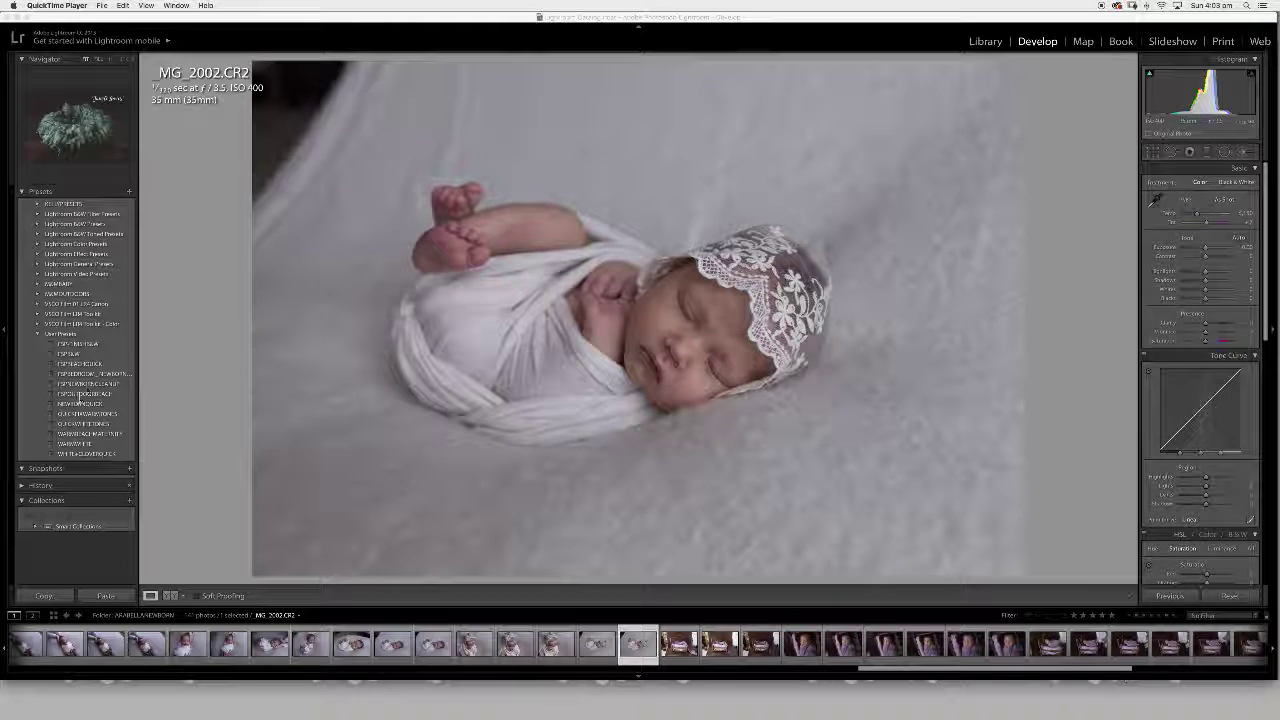
left_click(88, 424)
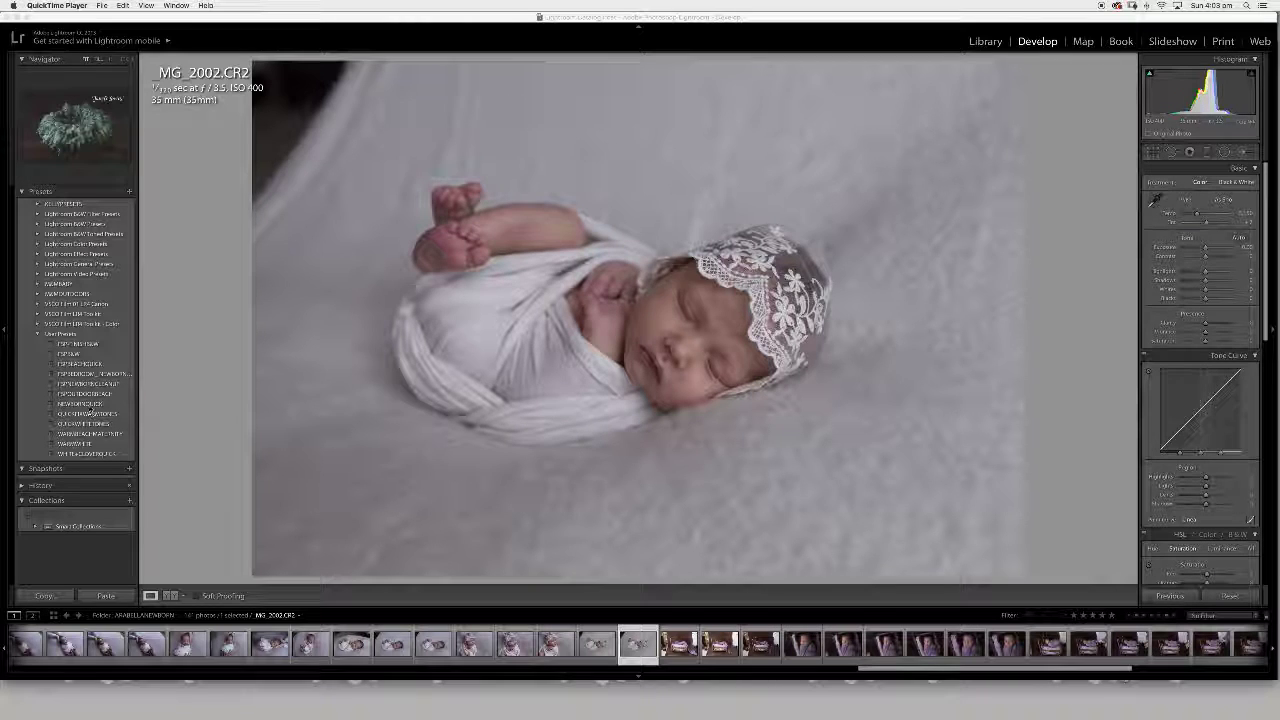
left_click(94, 406)
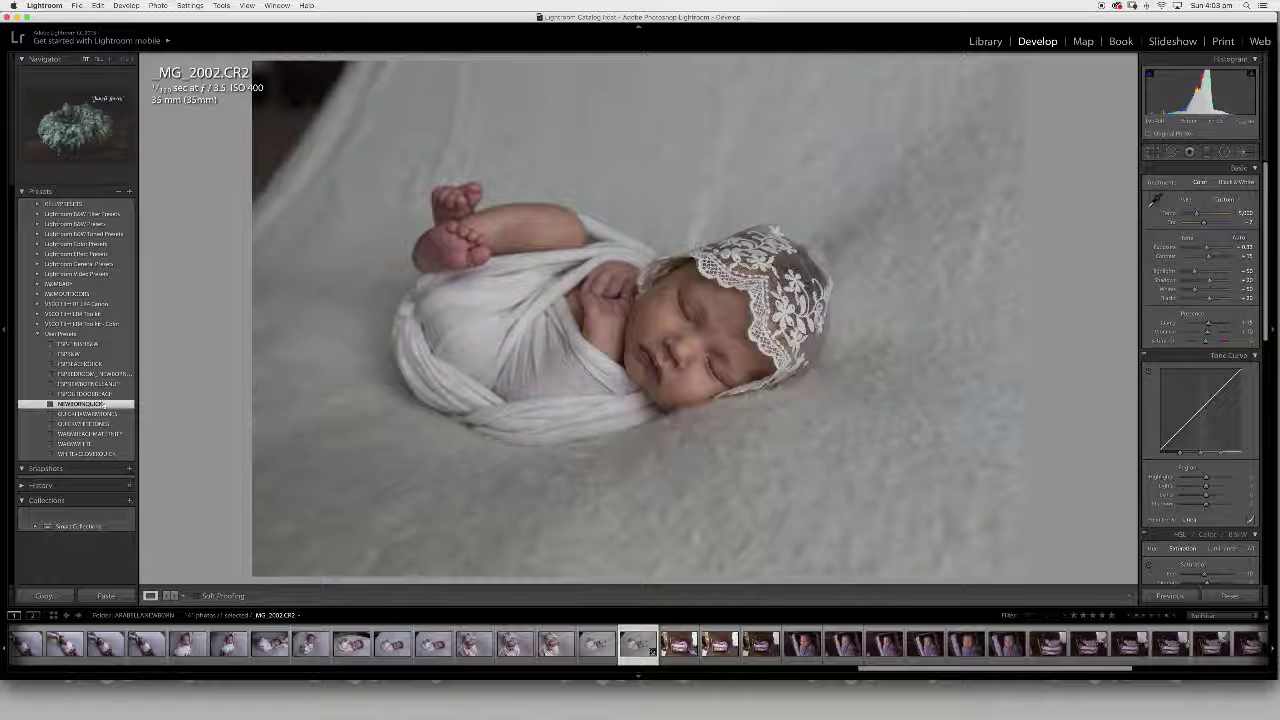
Cool the photo's white balance by setting the colour temperature to 4500
left_click(1245, 214)
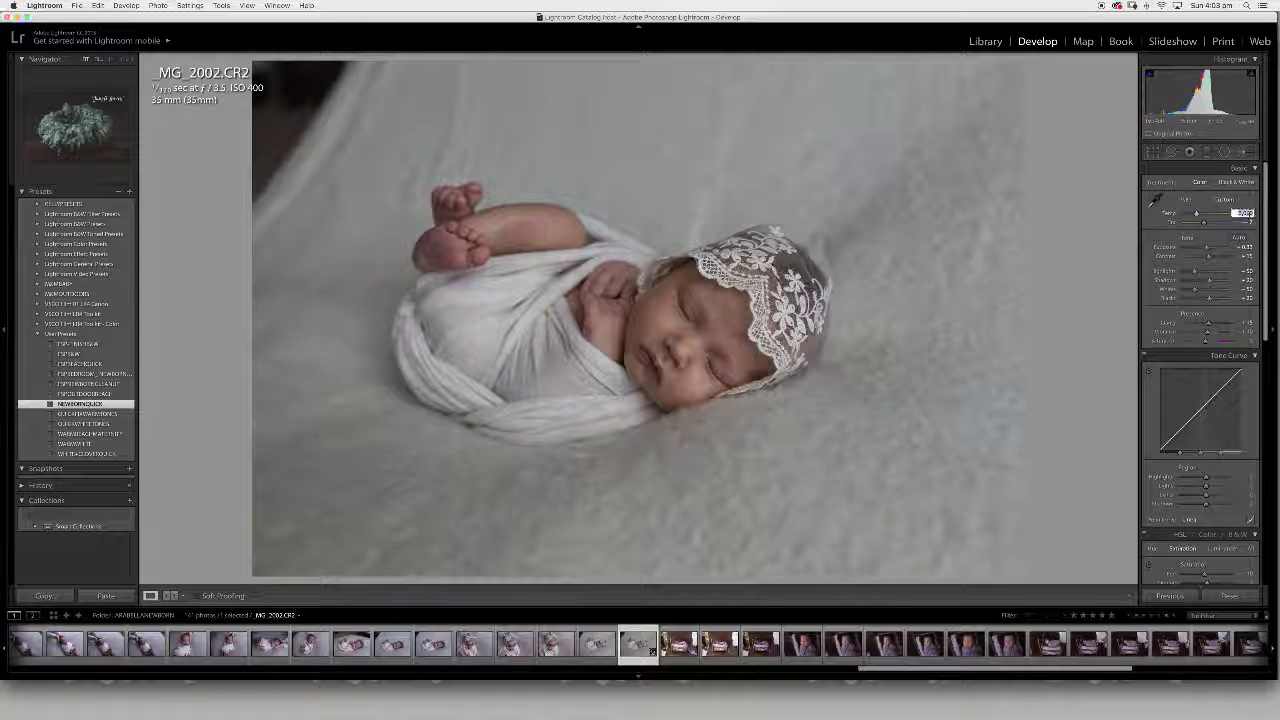
type("4500")
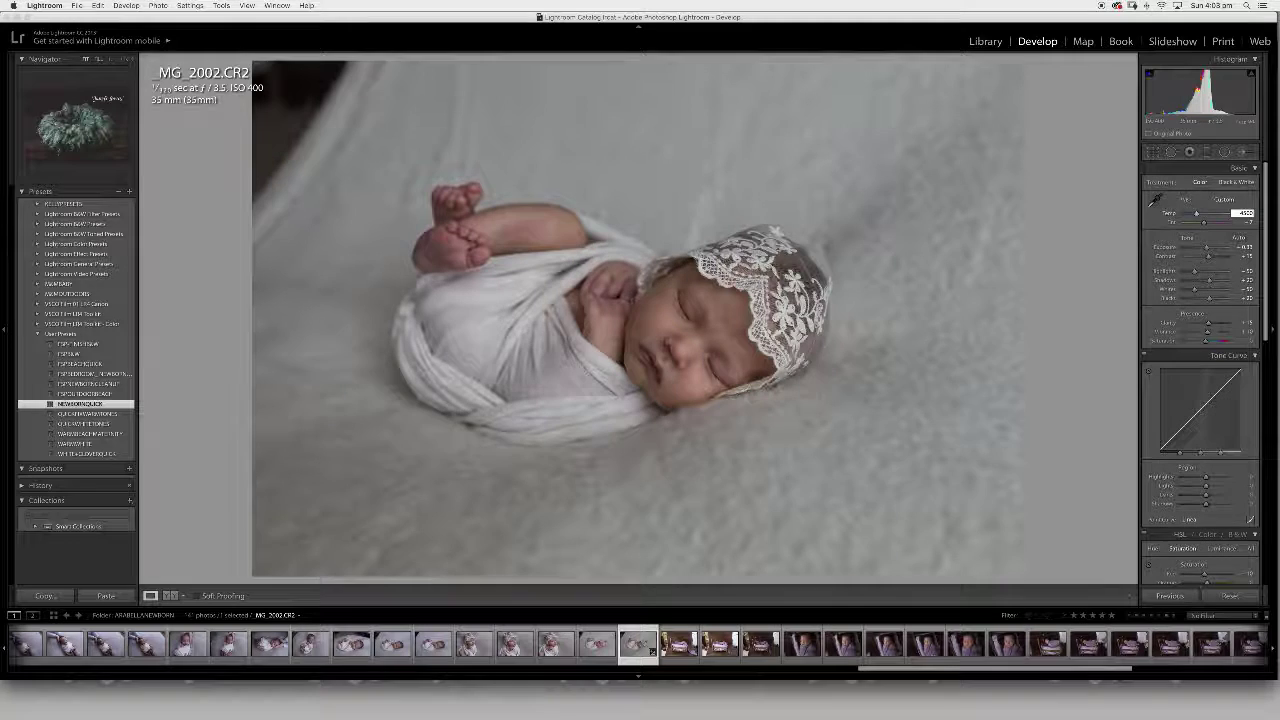
key("Return")
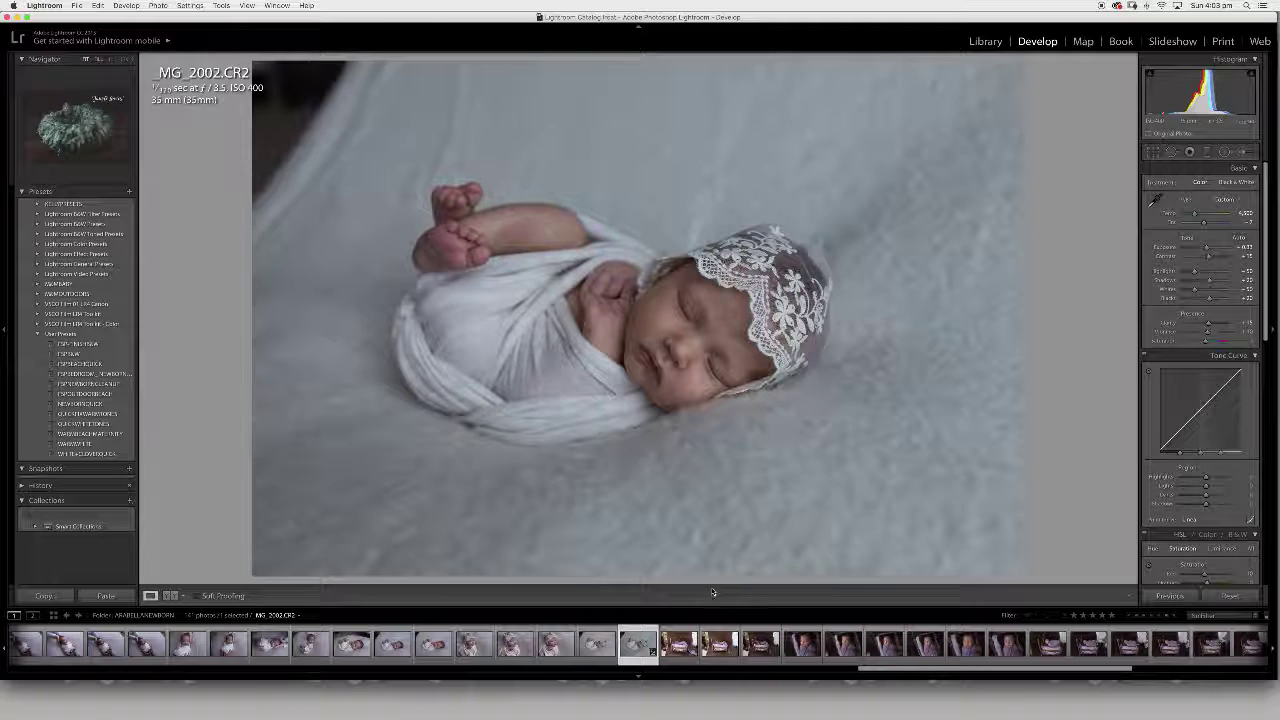
Open the photo for editing in Adobe Photoshop CC 2017, converting the document's colors to the working space
right_click(636, 646)
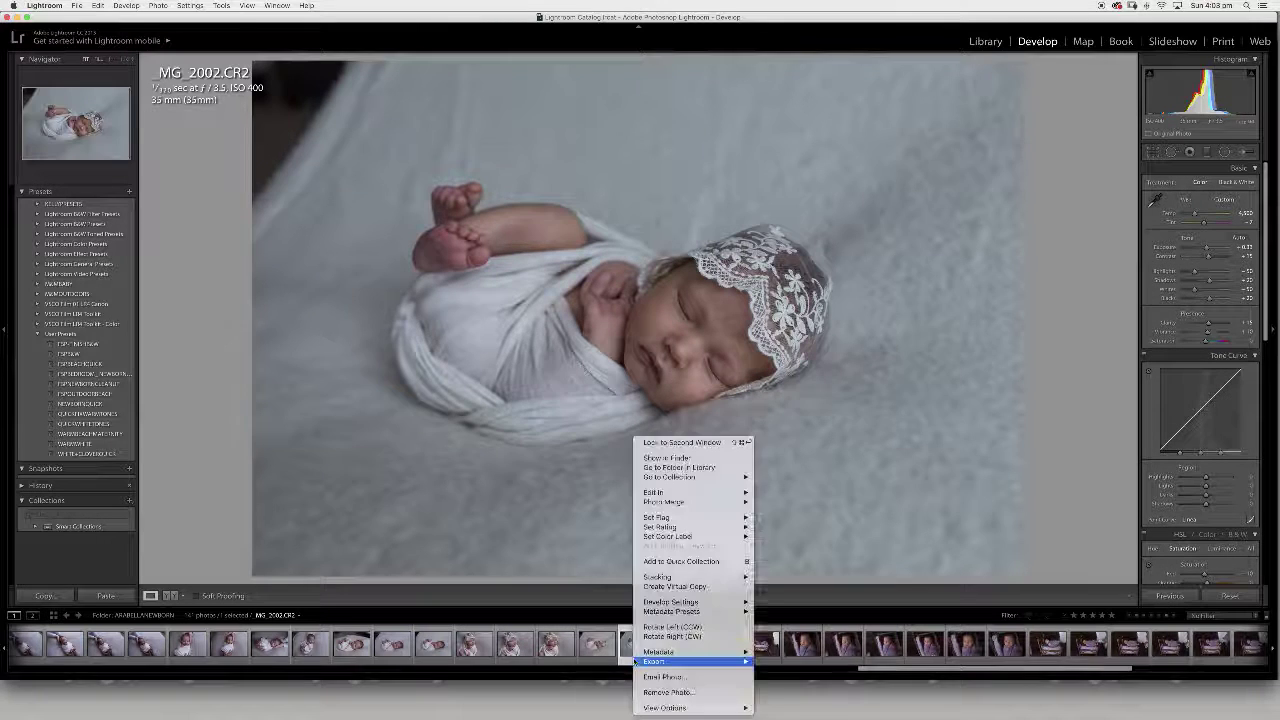
mouse_move(636, 662)
mouse_move(720, 492)
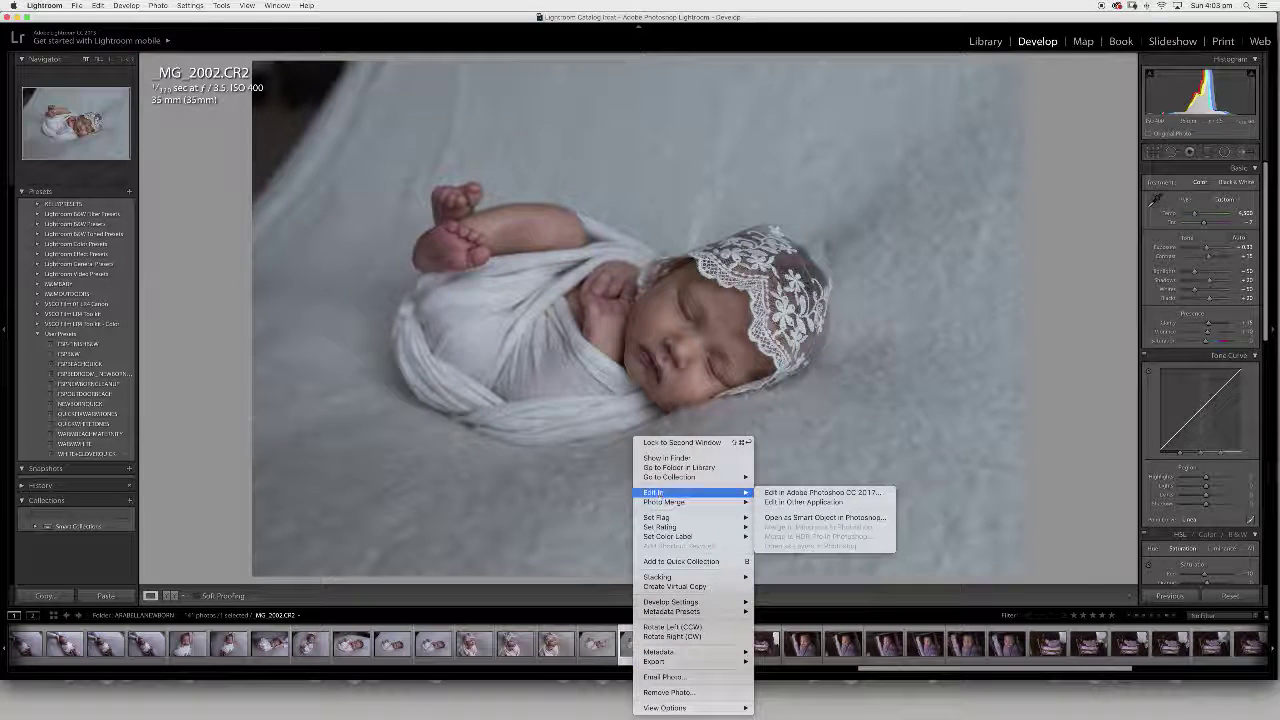
left_click(770, 494)
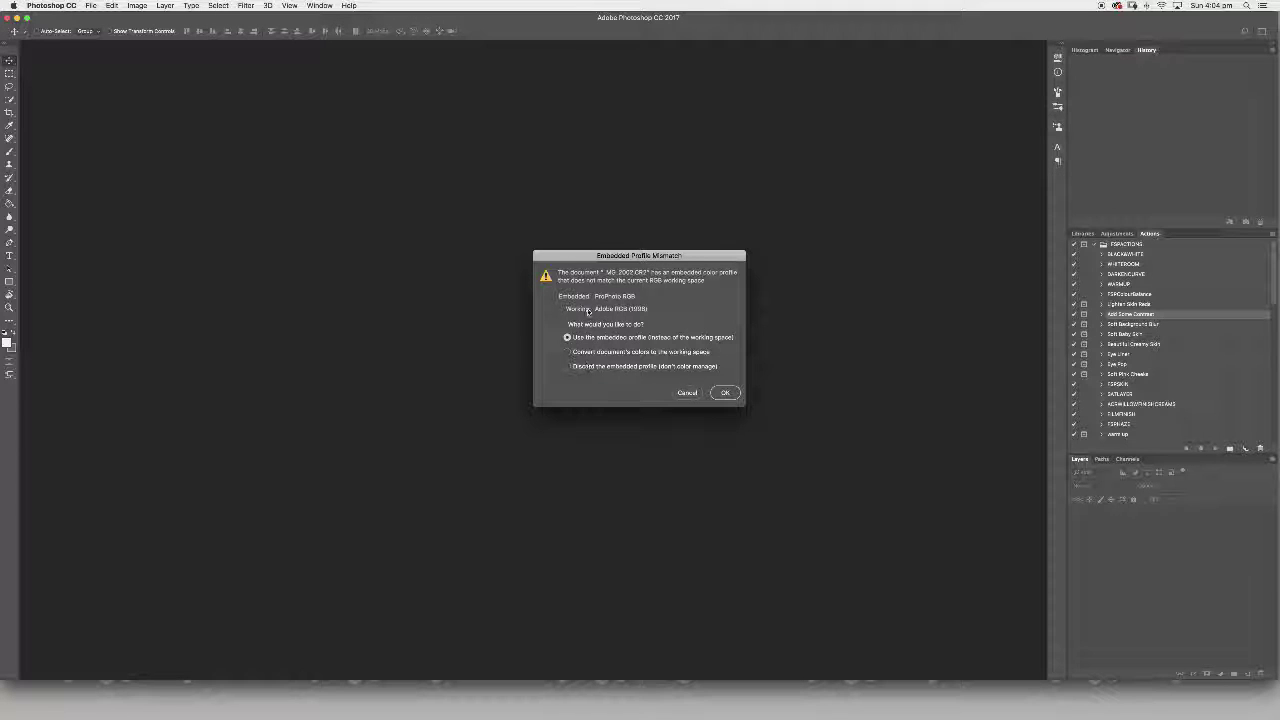
left_click(567, 352)
key("Return")
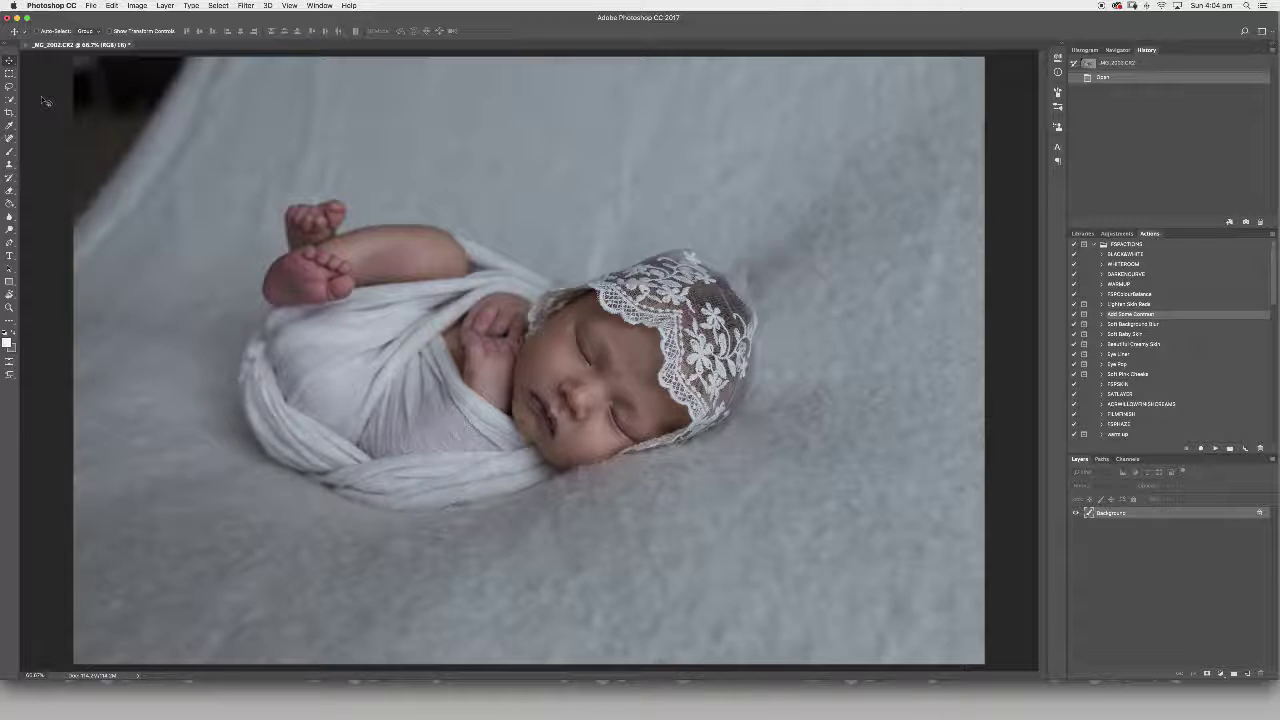
Duplicate the background layer and crop the photo tighter around the baby, rotating the image counter-clockwise
key("alt+super+j")
key("Return")
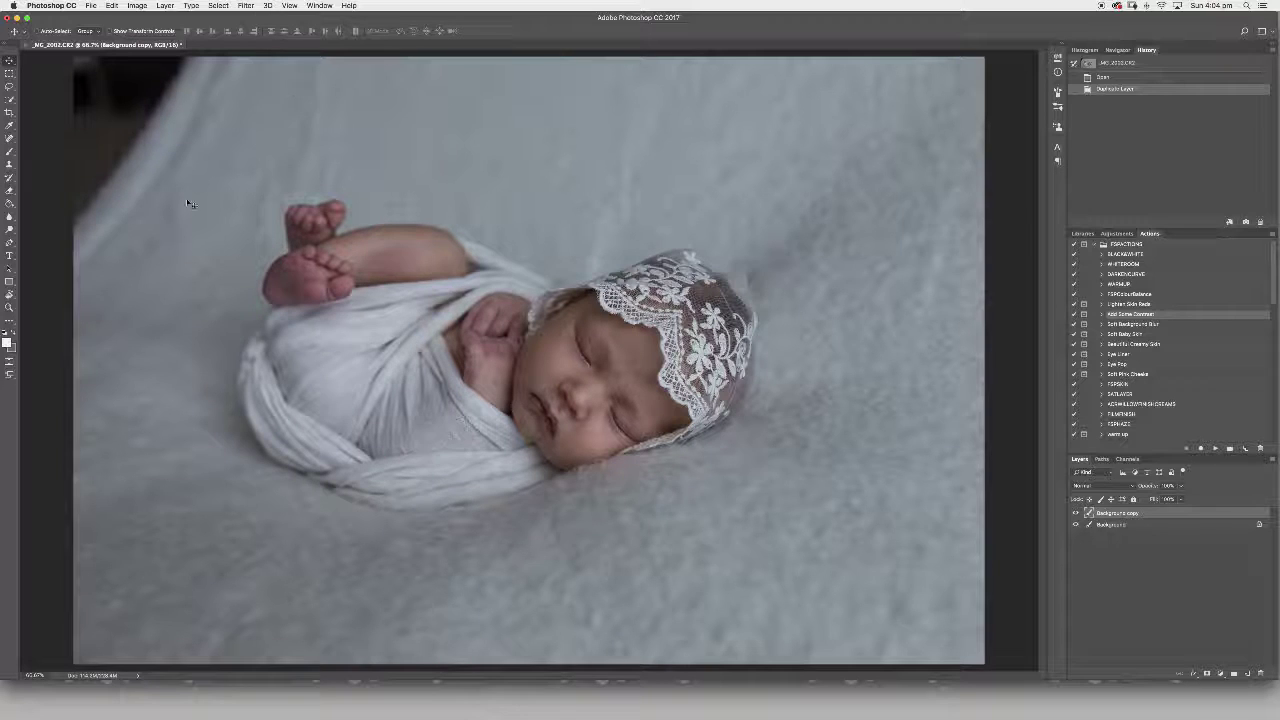
left_click(9, 112)
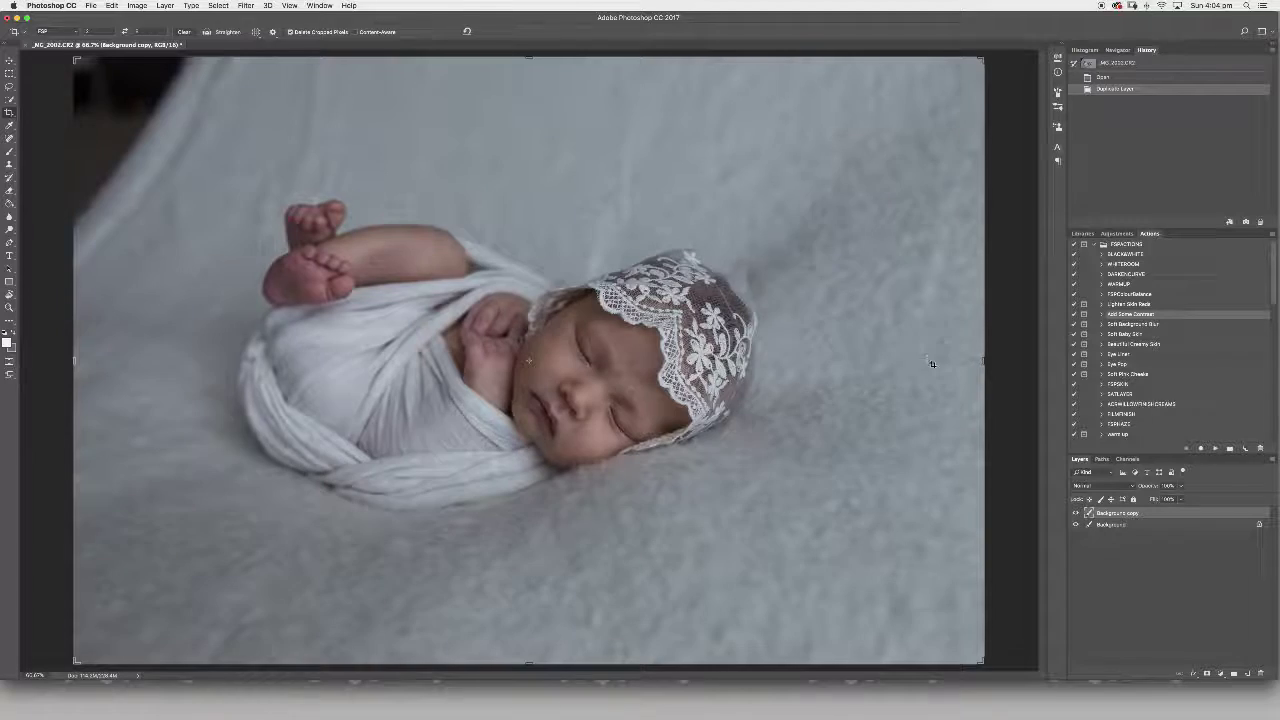
left_click_drag(1013, 368, 1056, 333)
left_click_drag(364, 472, 387, 492)
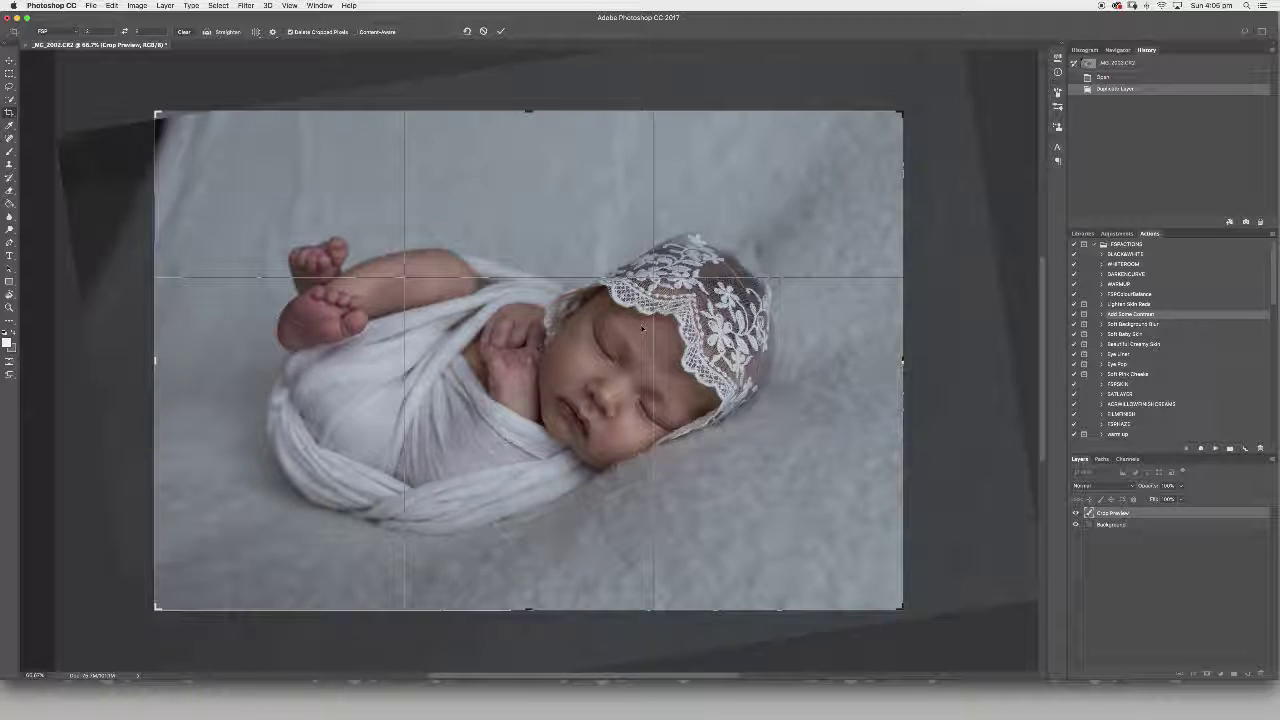
left_click_drag(993, 377, 409, 396)
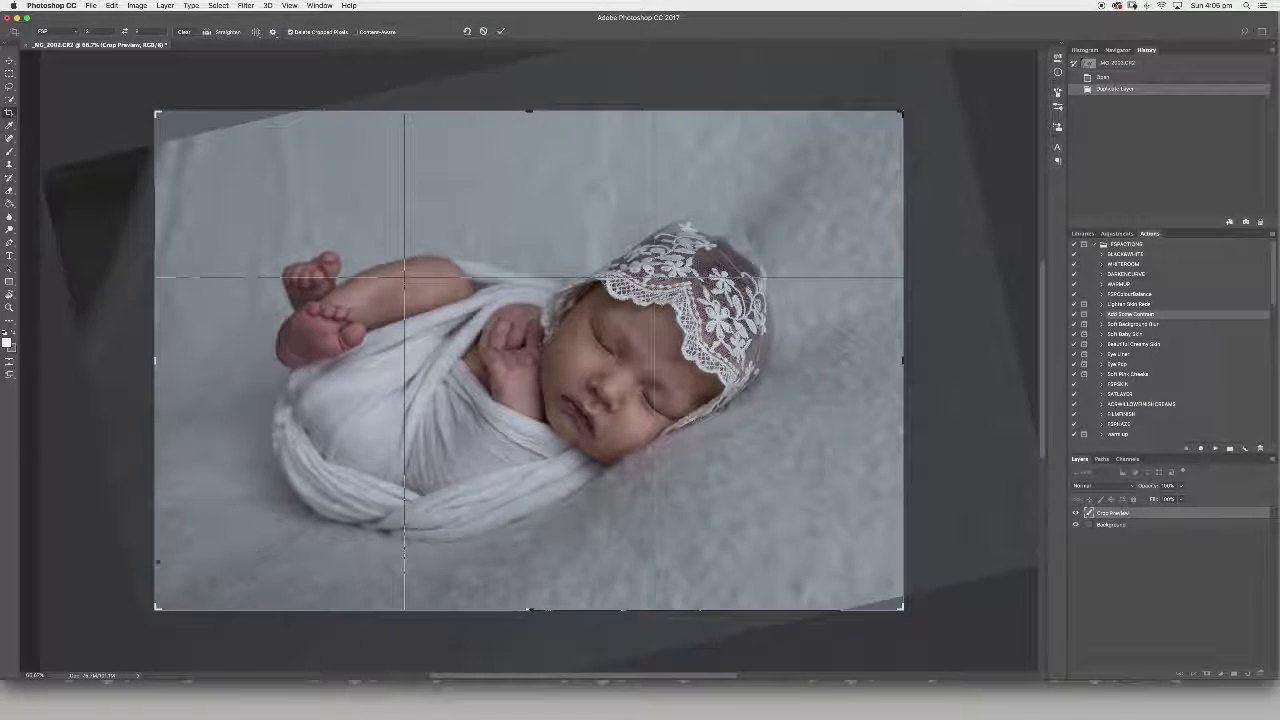
left_click_drag(156, 607, 140, 618)
left_click_drag(476, 557, 461, 568)
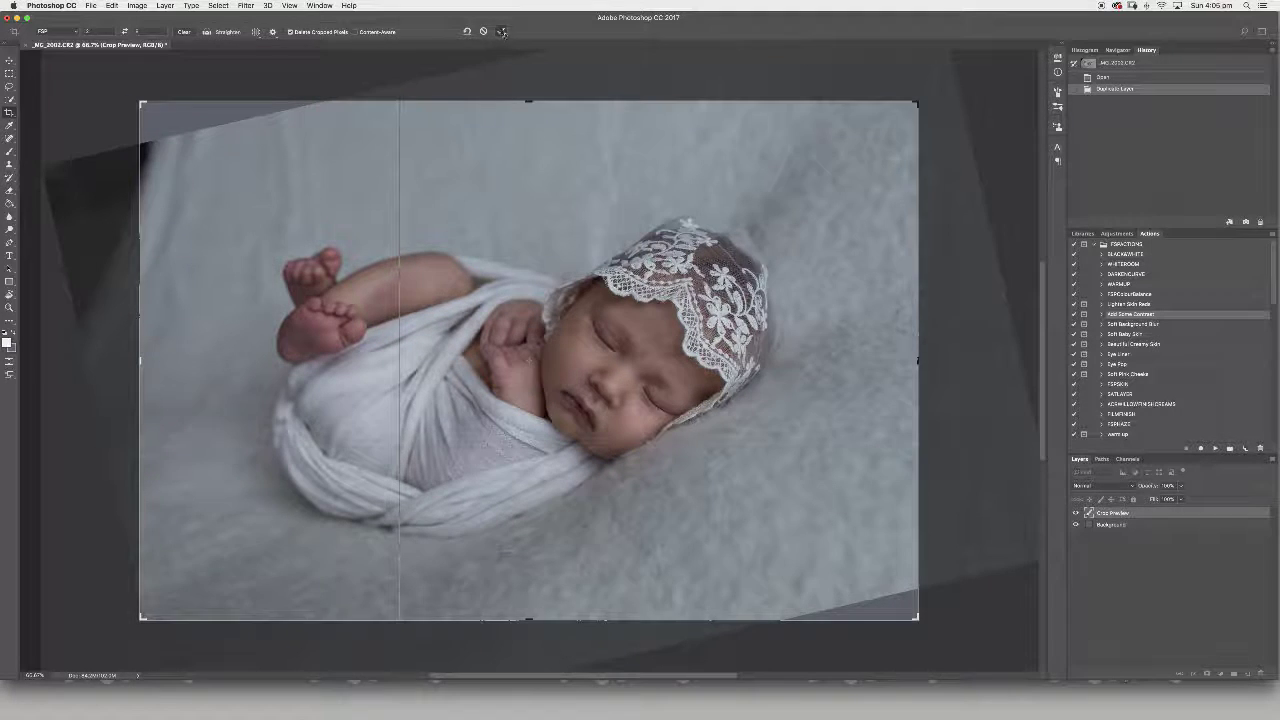
left_click(501, 31)
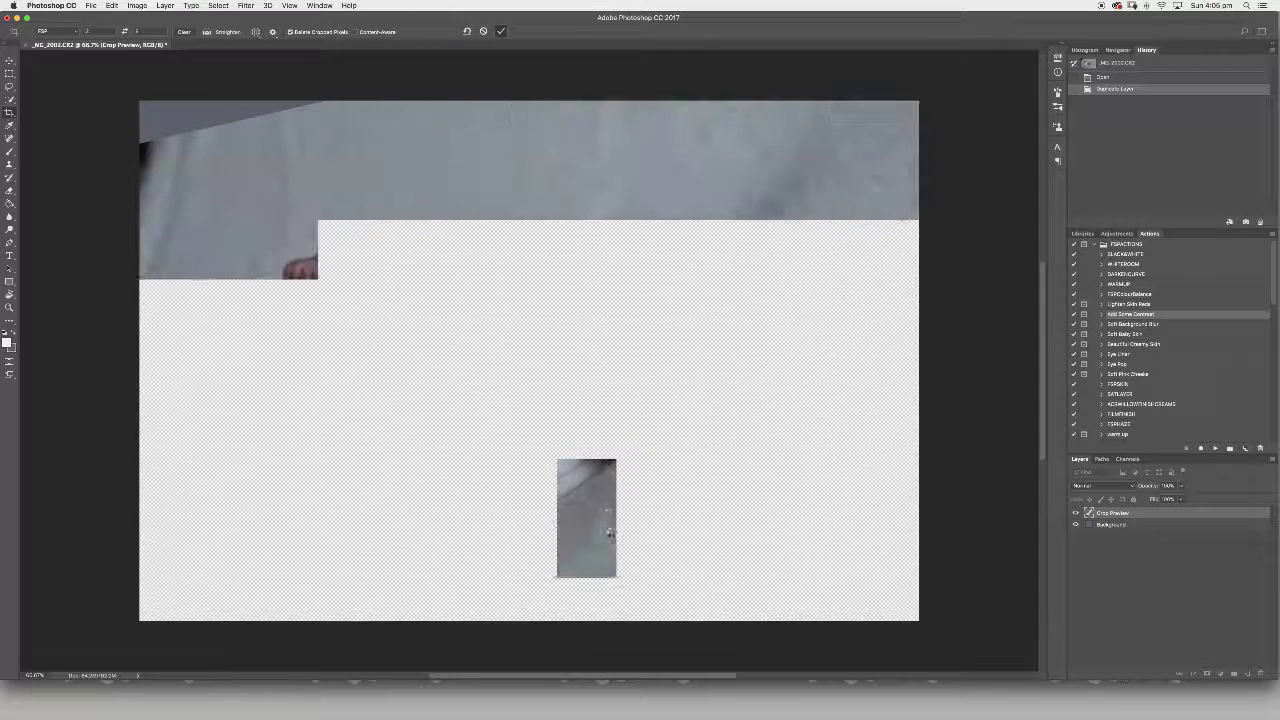
key("Return")
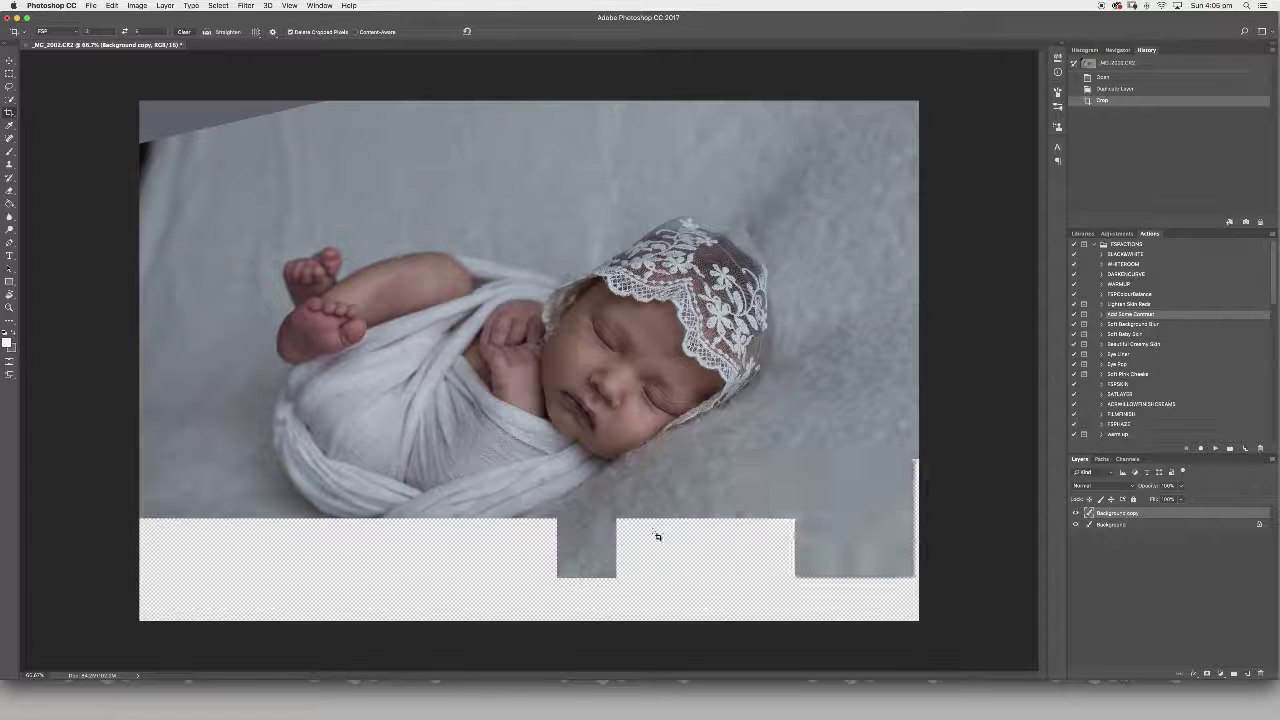
Clone blanket texture with the Clone Stamp over the empty upper-left corner, the dark edge and the area beside the feet
left_click(10, 165)
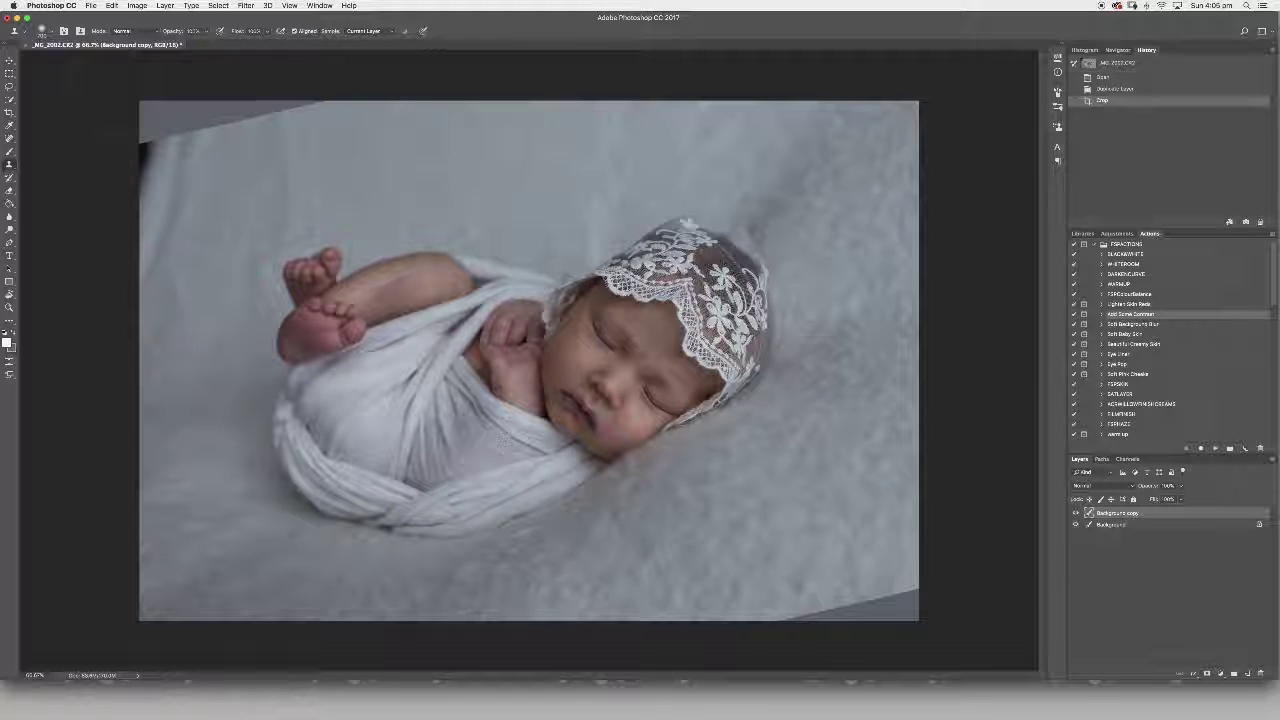
mouse_move(300, 112)
left_mouse_down()
mouse_move(160, 130)
mouse_move(154, 192)
left_mouse_up()
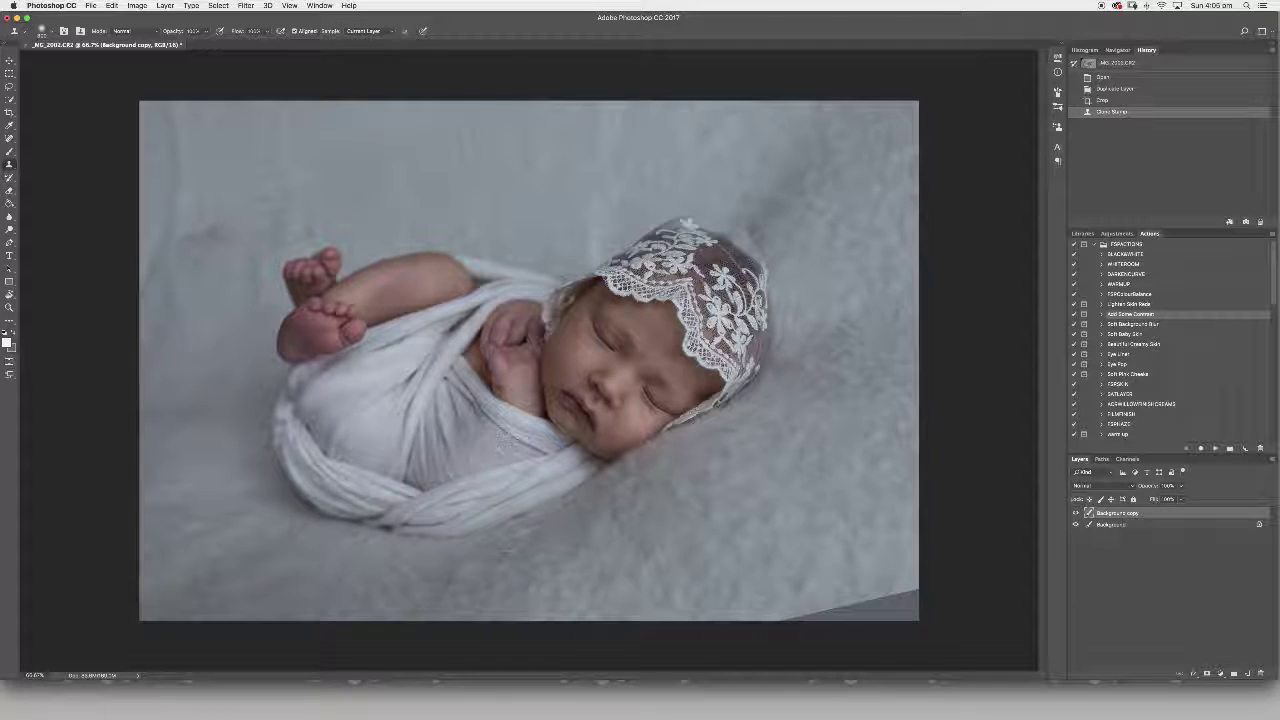
left_click(210, 255)
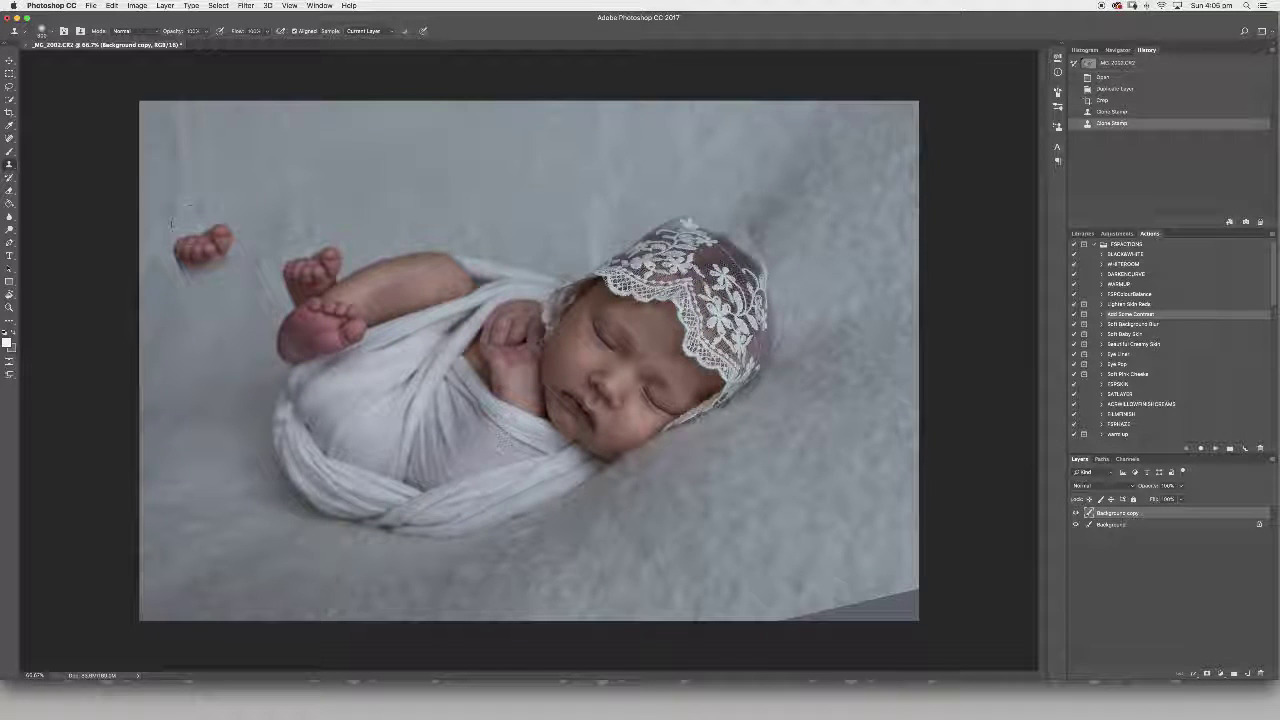
key("super+z")
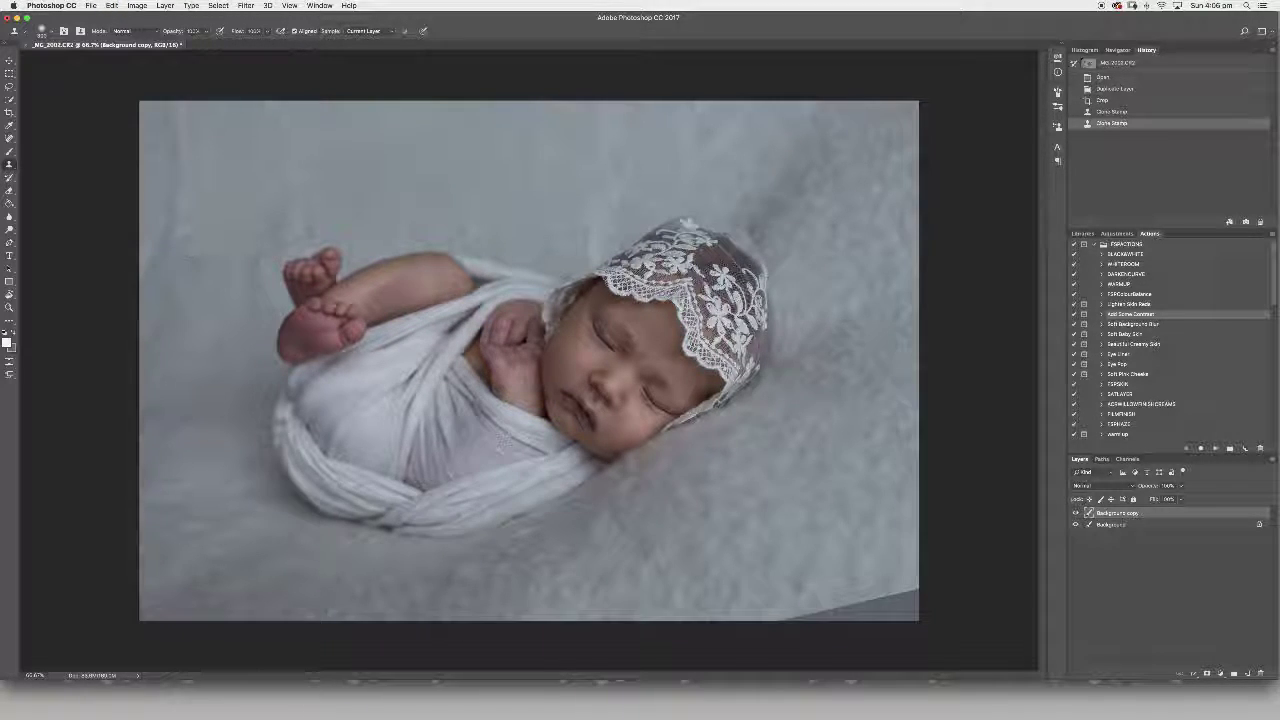
left_click(180, 266)
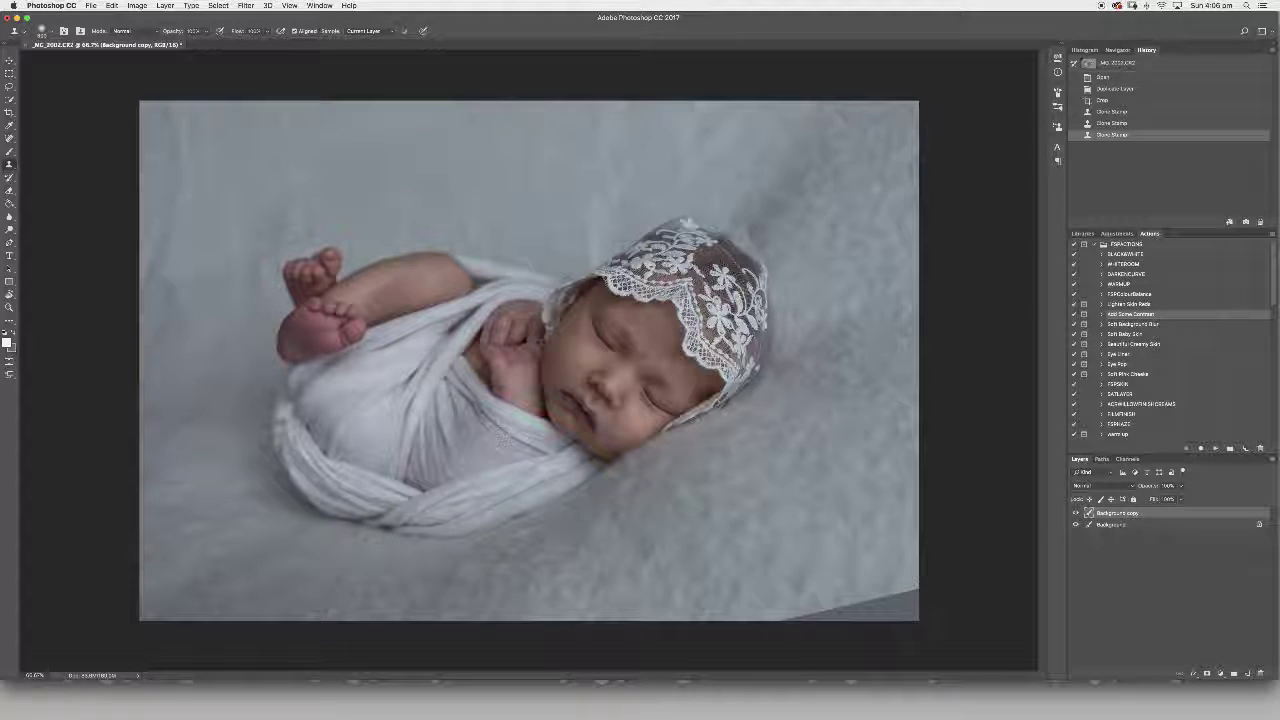
Clone blanket texture over the empty lower-right corner and the patch left of the feet, and flatten the image
left_click_drag(905, 606, 798, 612)
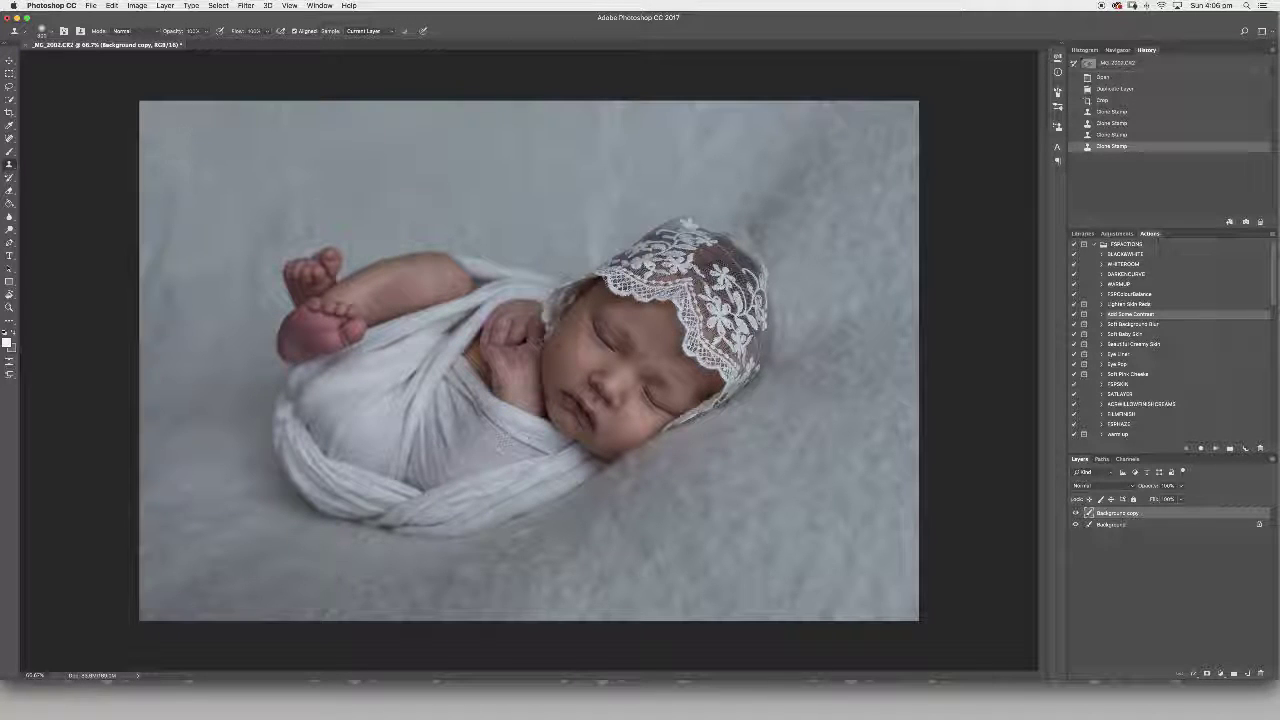
left_click(168, 268)
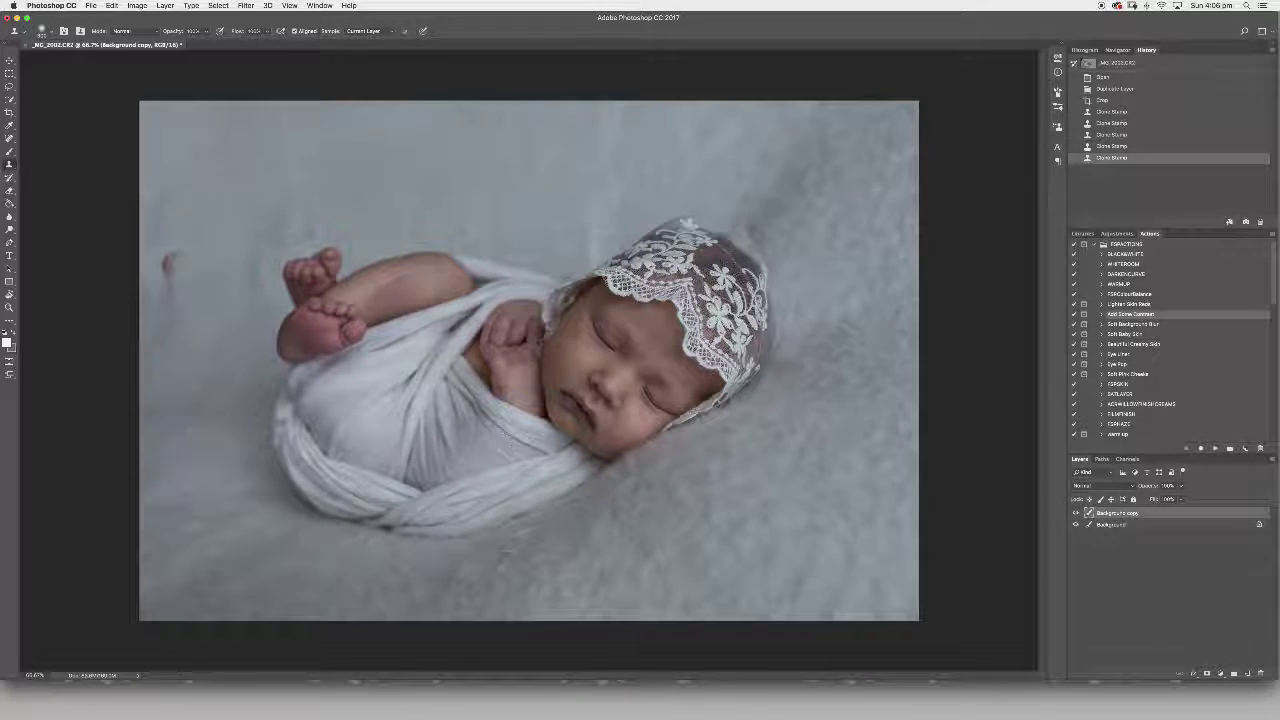
left_click(169, 268)
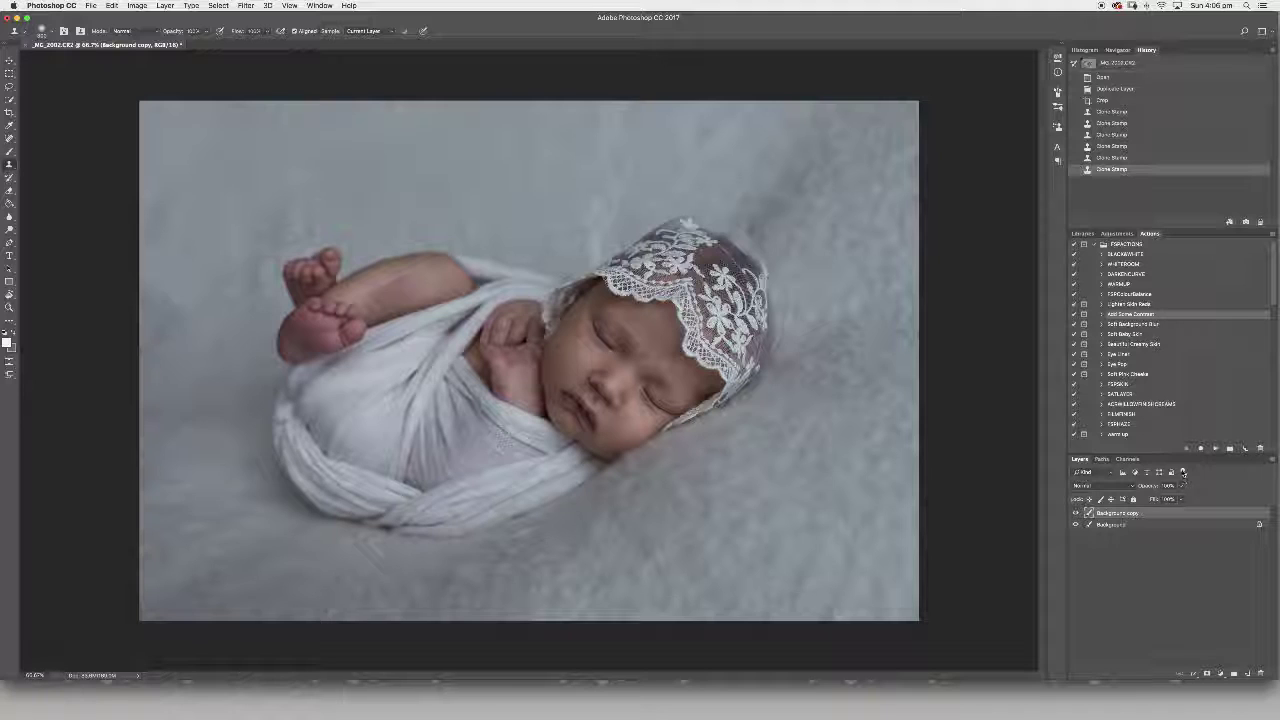
key("super+shift+e")
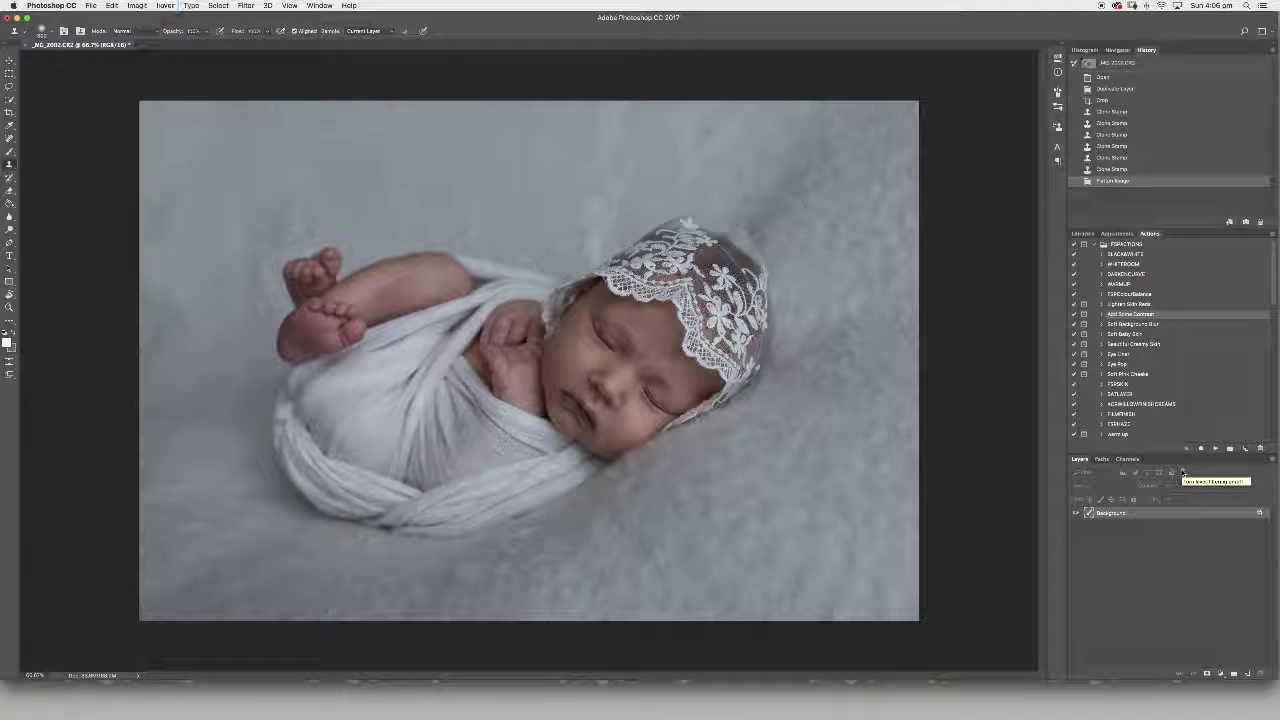
Run the WHITEROOM action to brighten the photo and lower the opacity of its curves layer
left_click(1124, 264)
left_click(1216, 449)
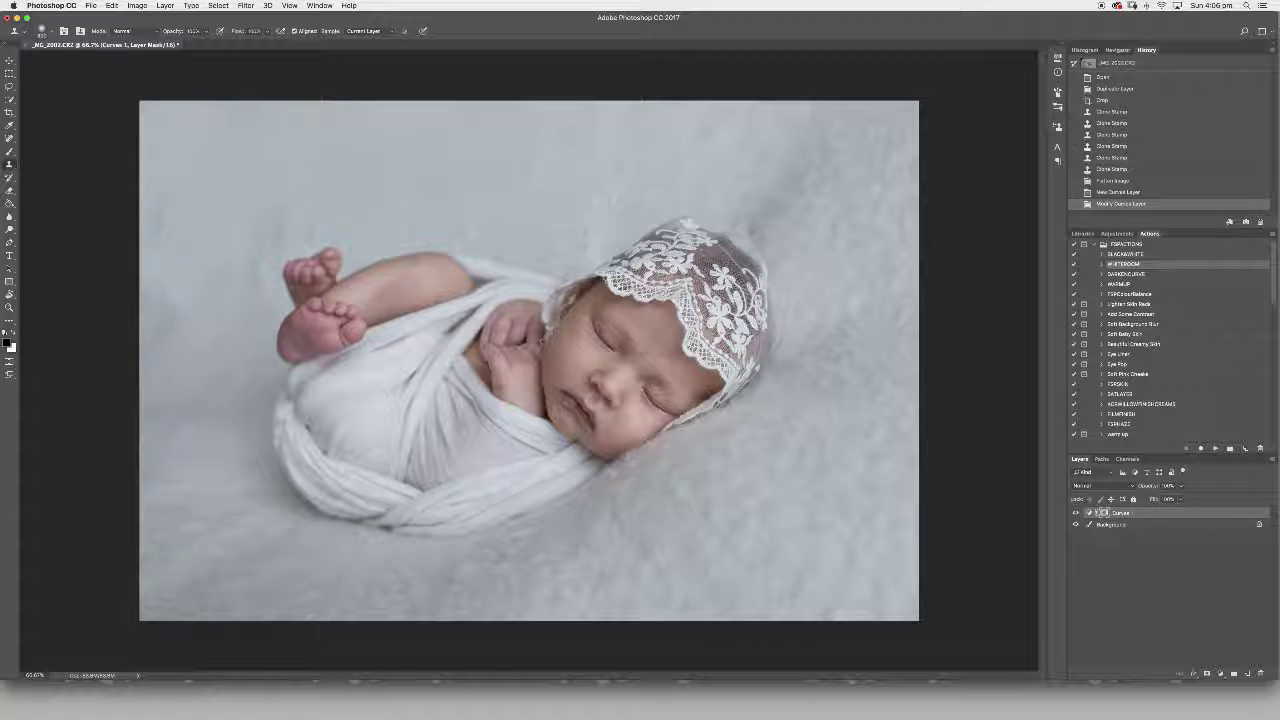
left_click(1181, 488)
left_click_drag(1180, 499, 1173, 500)
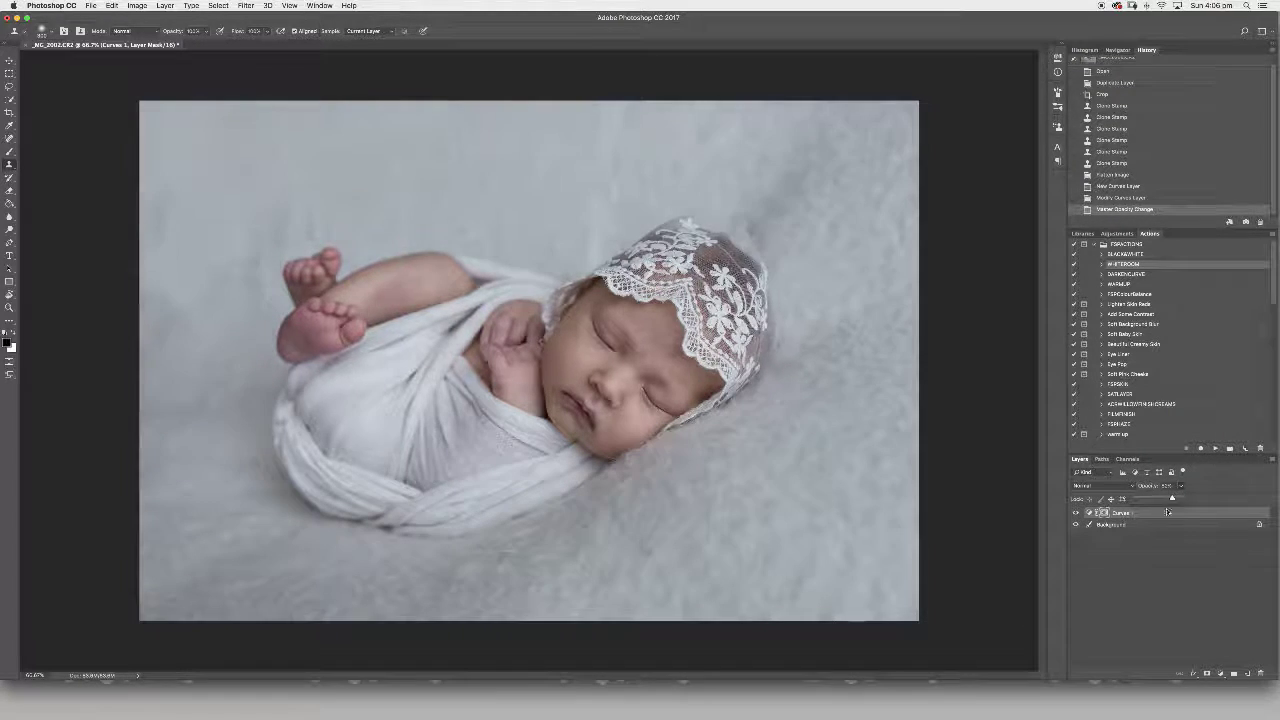
Run the FSPColourBalance action on the Background layer and reduce the opacity of its color balance layer
left_click(1130, 526)
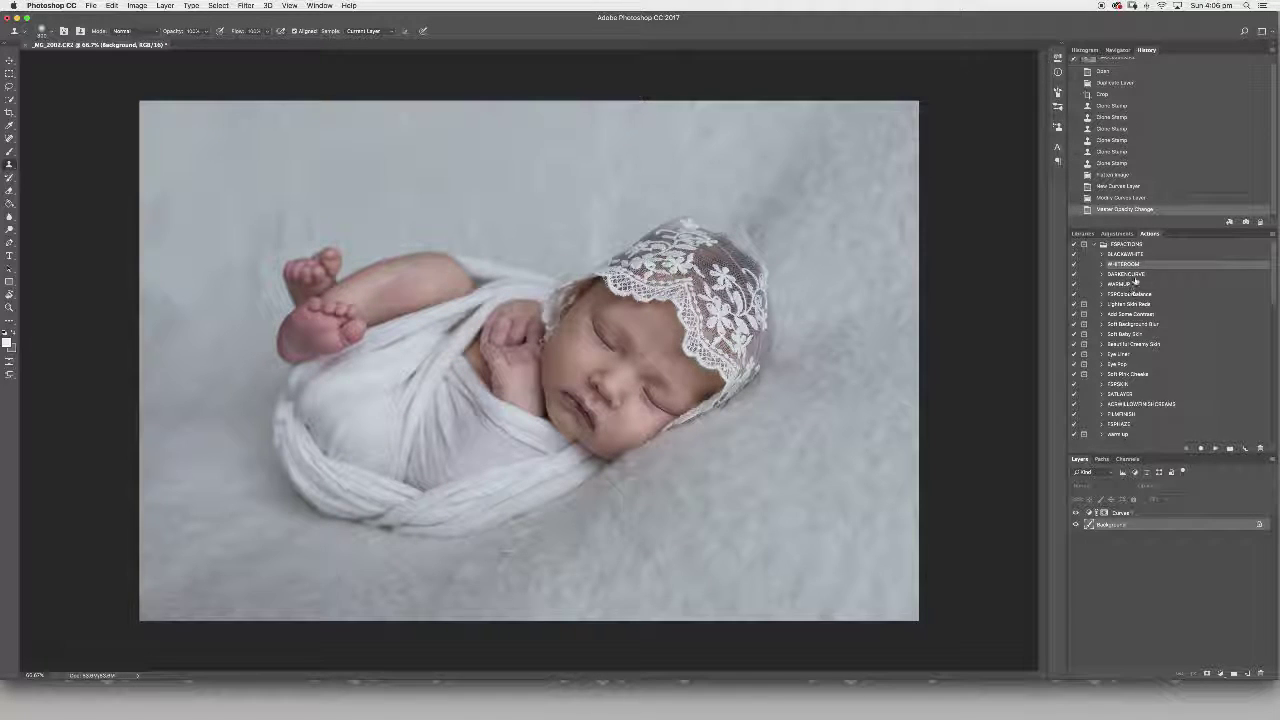
left_click(1128, 294)
left_click(1215, 448)
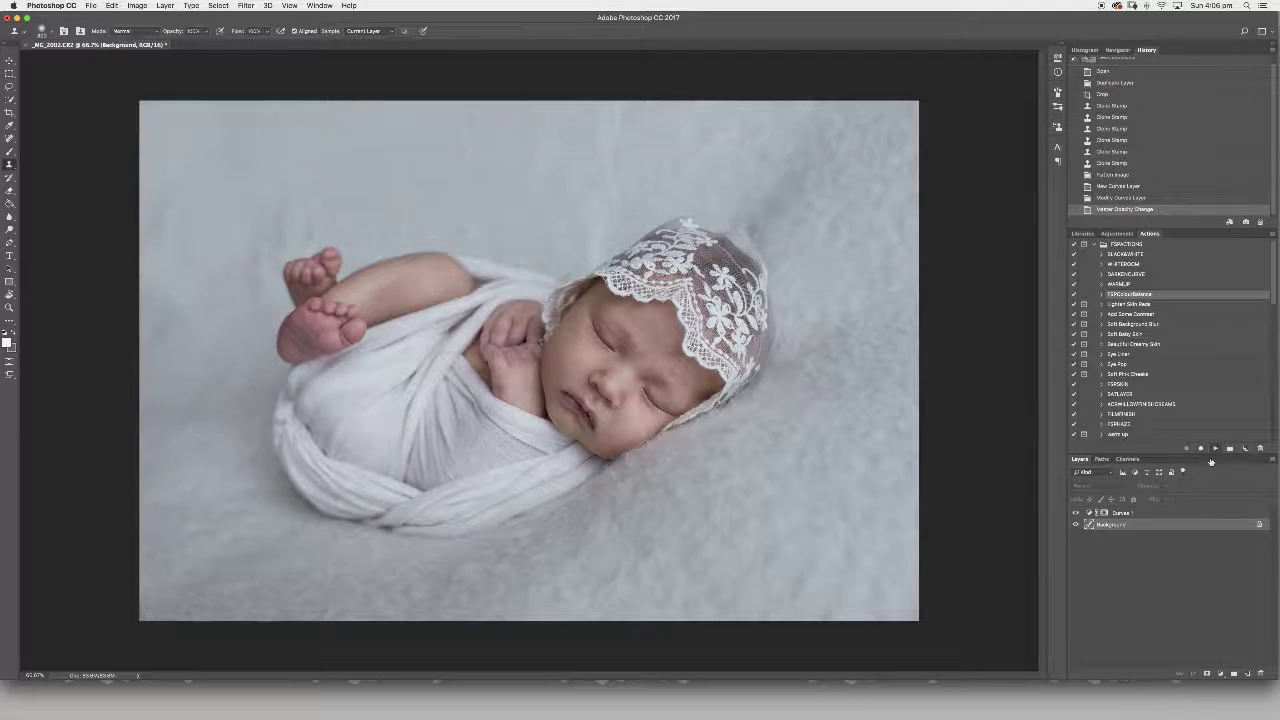
left_click(1146, 485)
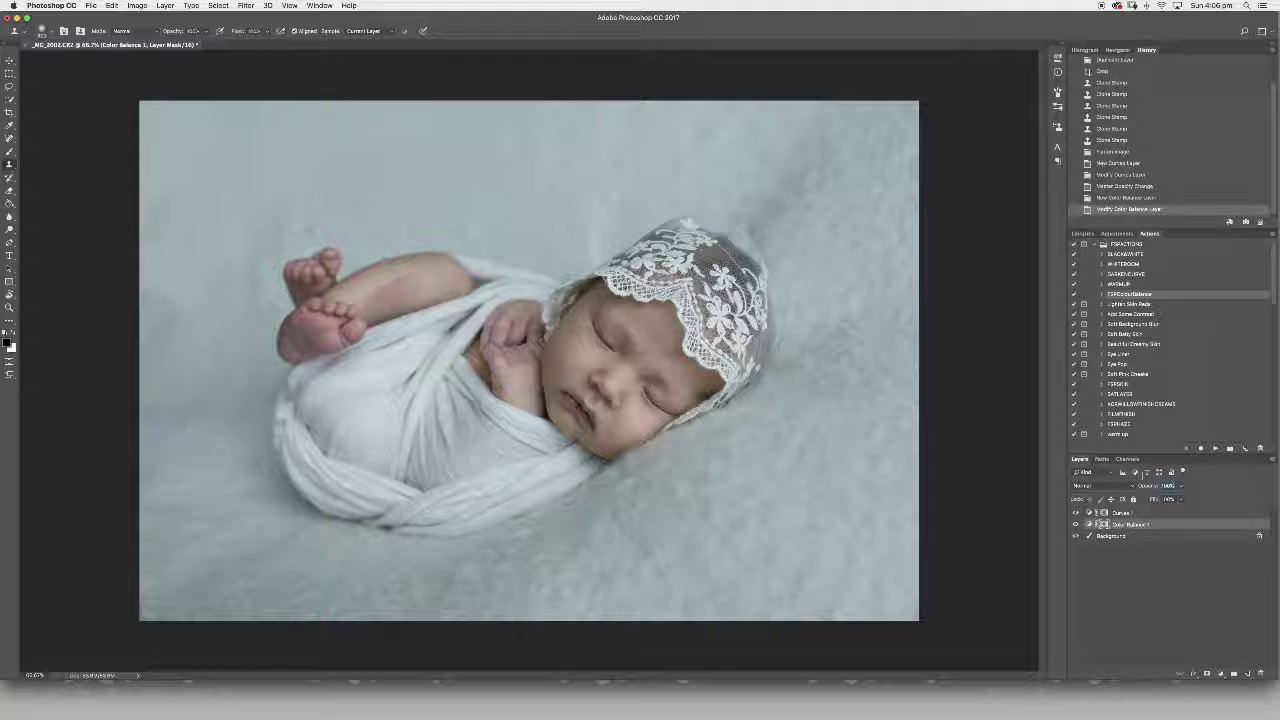
type("5")
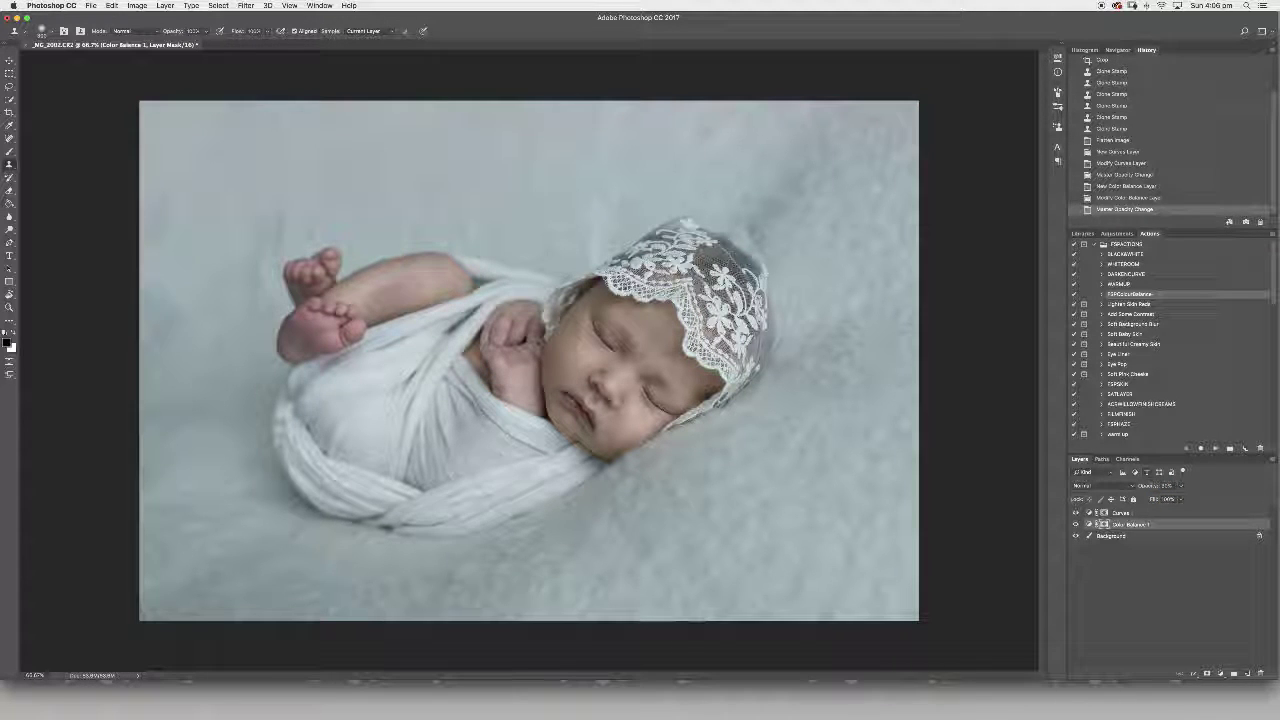
Run the Lighten Skin Reds action on the Background layer and dismiss its instruction message
left_click(1113, 537)
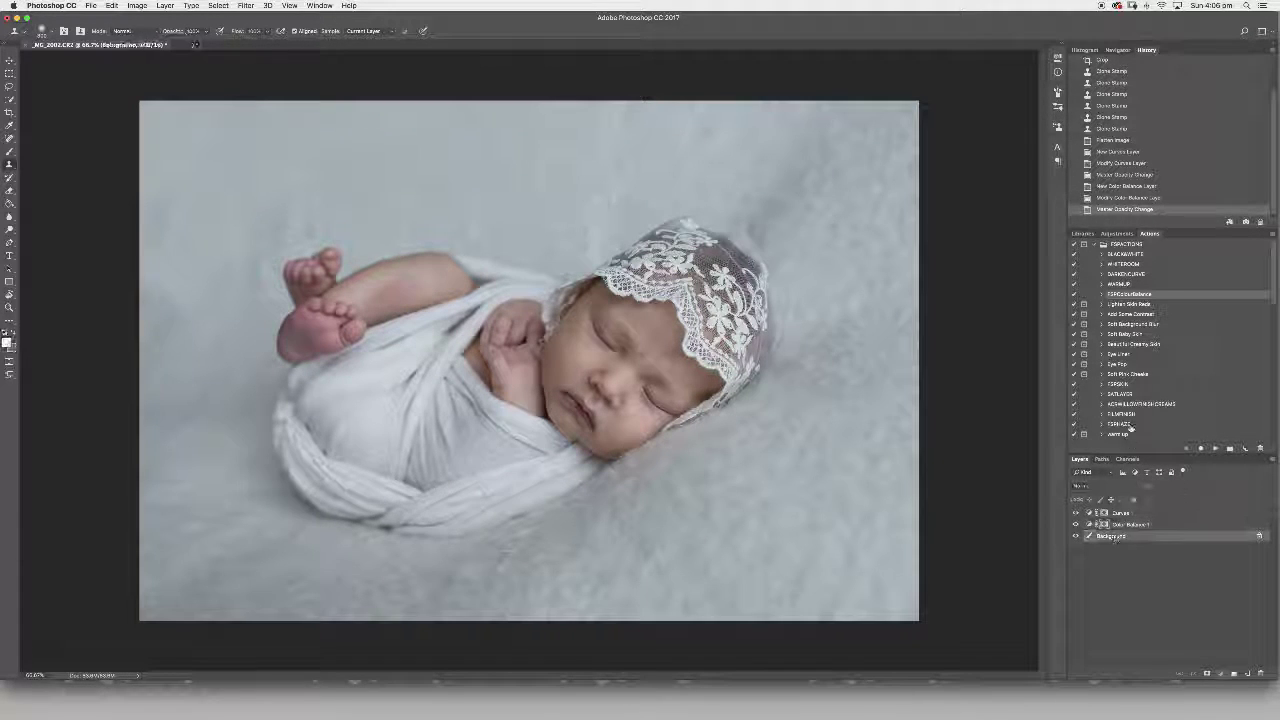
left_click(1132, 304)
left_click(1215, 449)
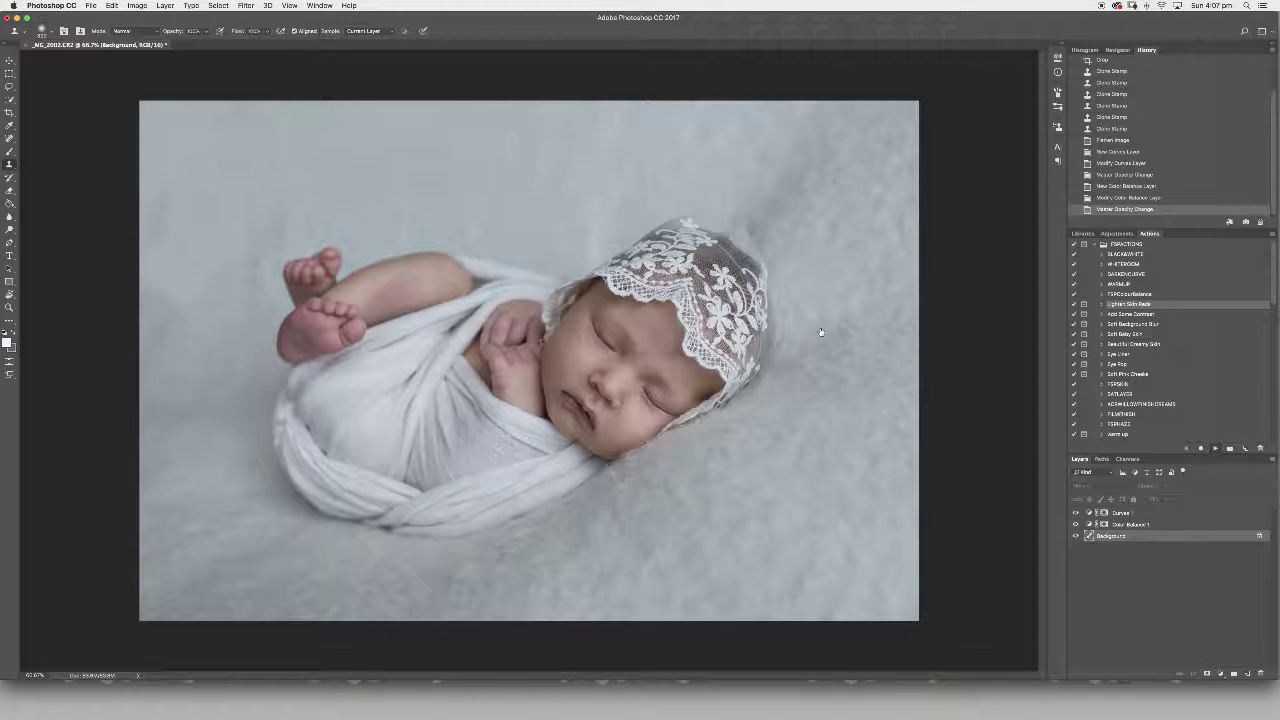
key("Return")
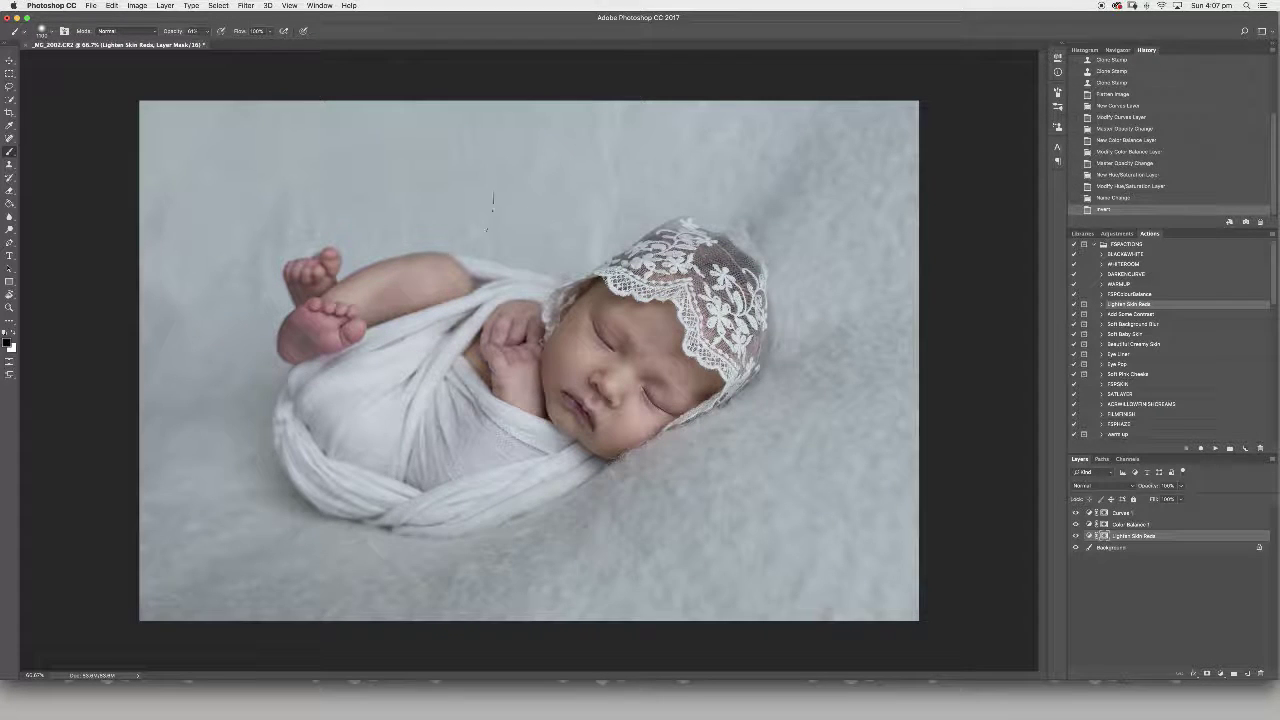
Paint the Lighten Skin Reds effect onto the baby's hands and face and set the layer's opacity to 40%
key("x")
left_click(525, 349)
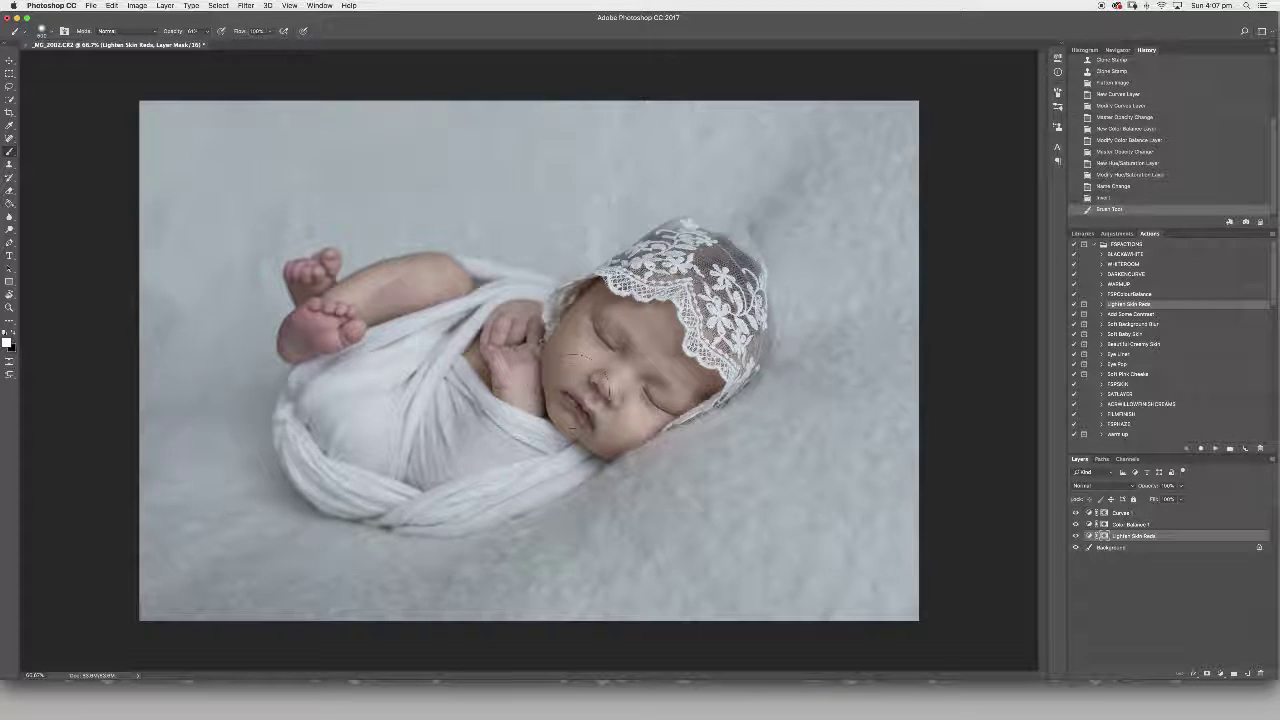
left_click_drag(580, 355, 600, 385)
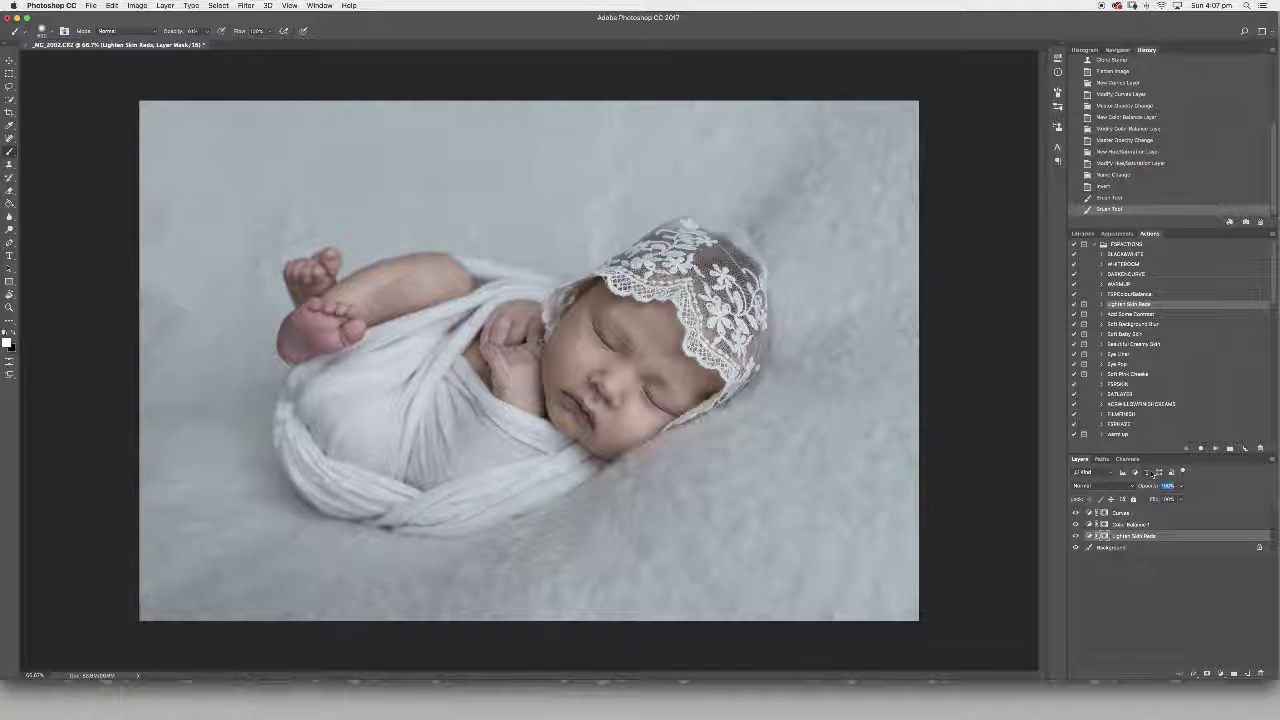
type("40")
key("Return")
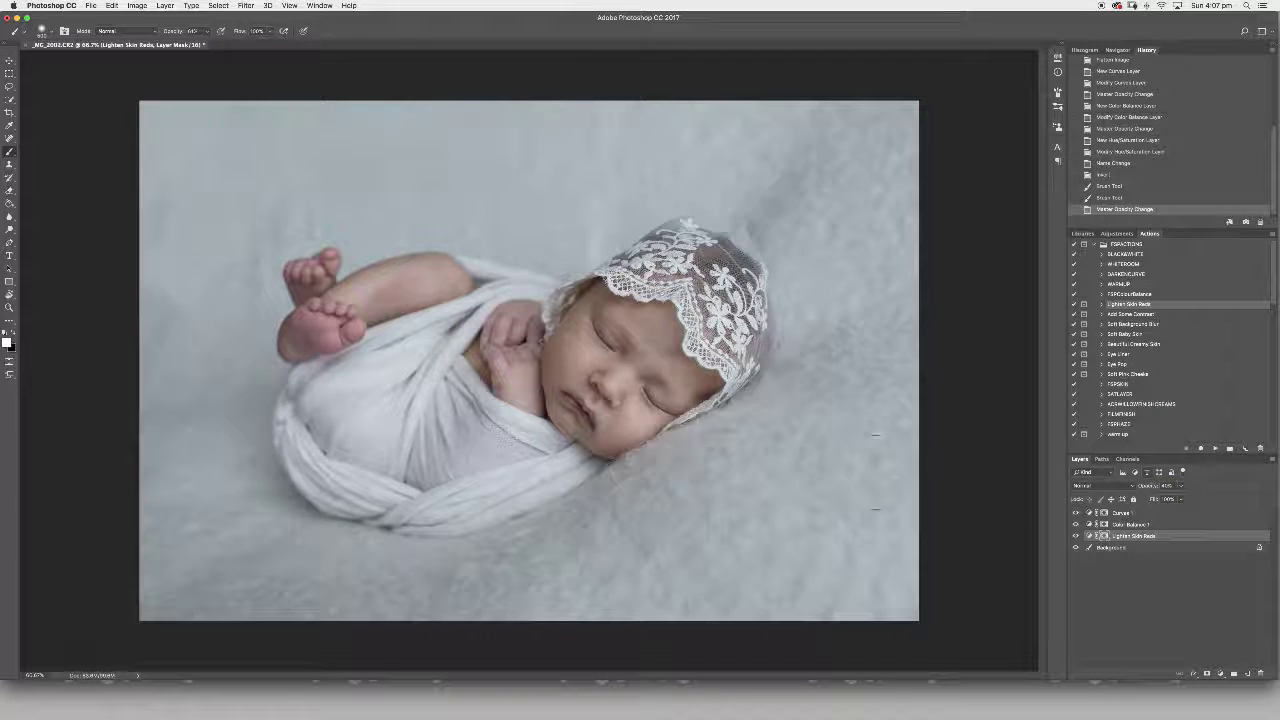
Run the Add Some Contrast action on the Background layer, dismiss its message and adjust the contrast layer's opacity
left_click(1112, 548)
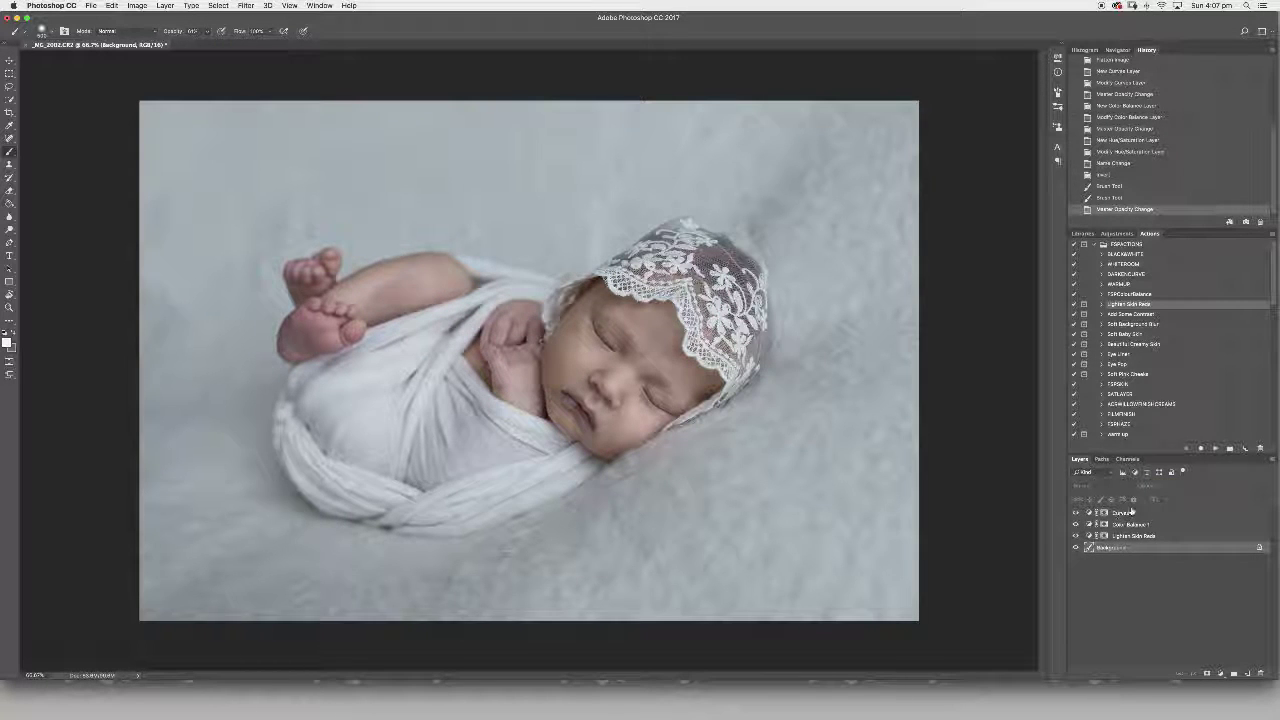
left_click(1128, 314)
left_click(1215, 448)
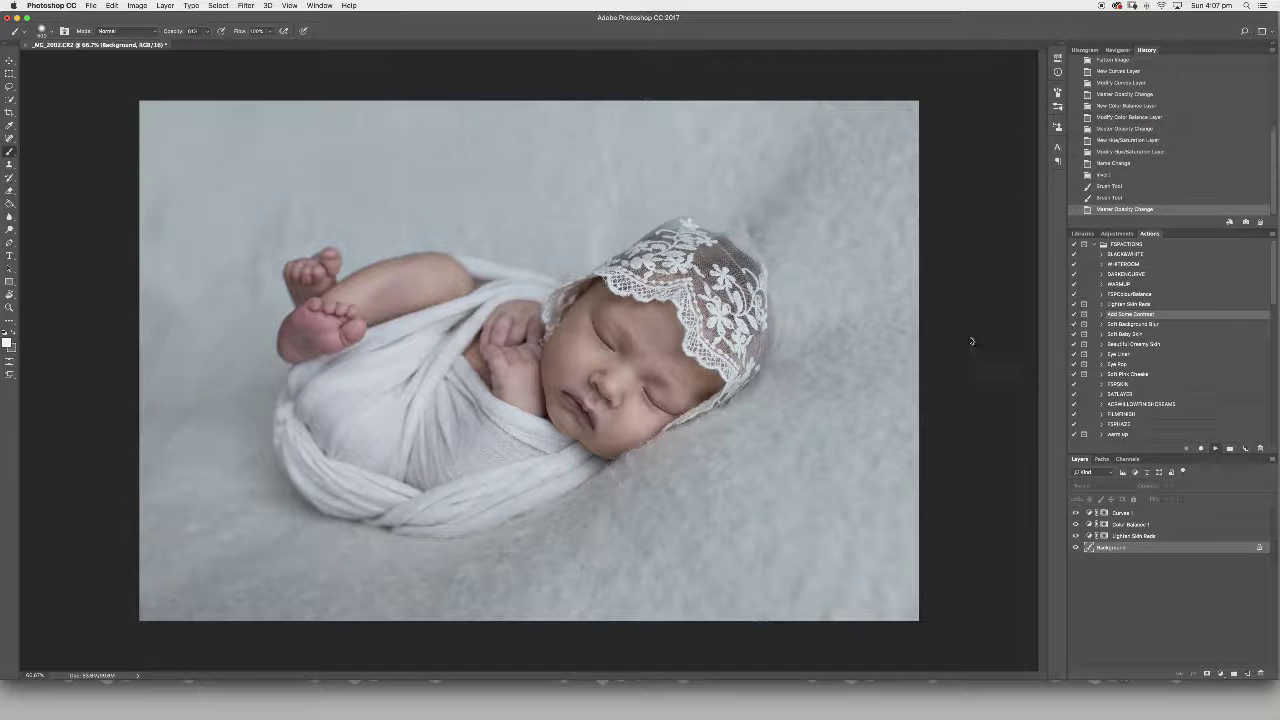
left_click(722, 230)
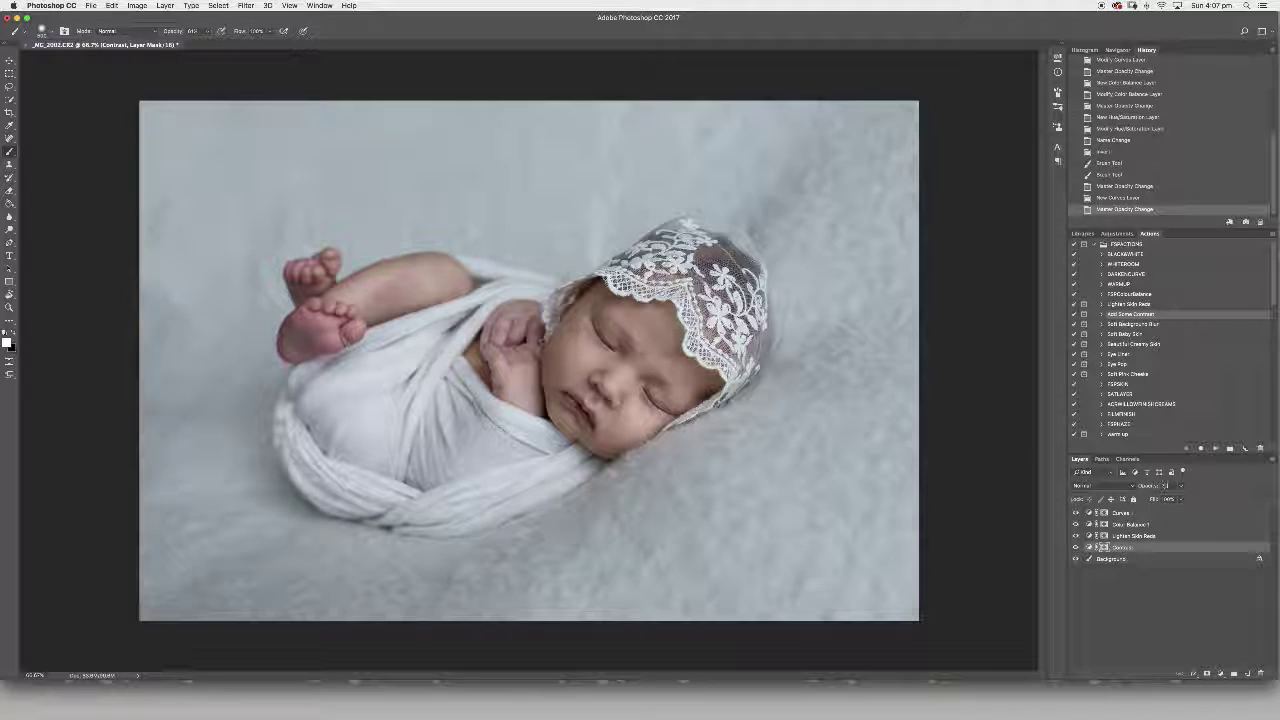
key("Return")
Run the Soft Background Blur action on the Background layer and dismiss its instruction message
left_click(1122, 560)
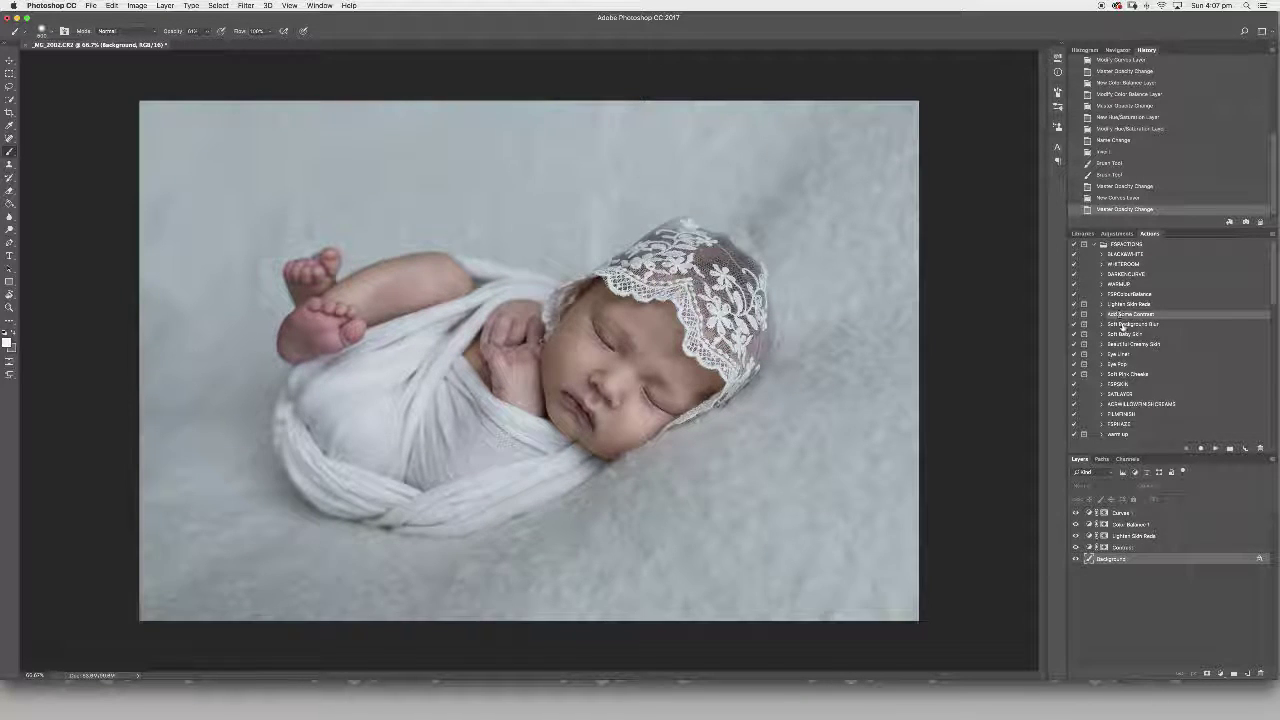
left_click(1124, 335)
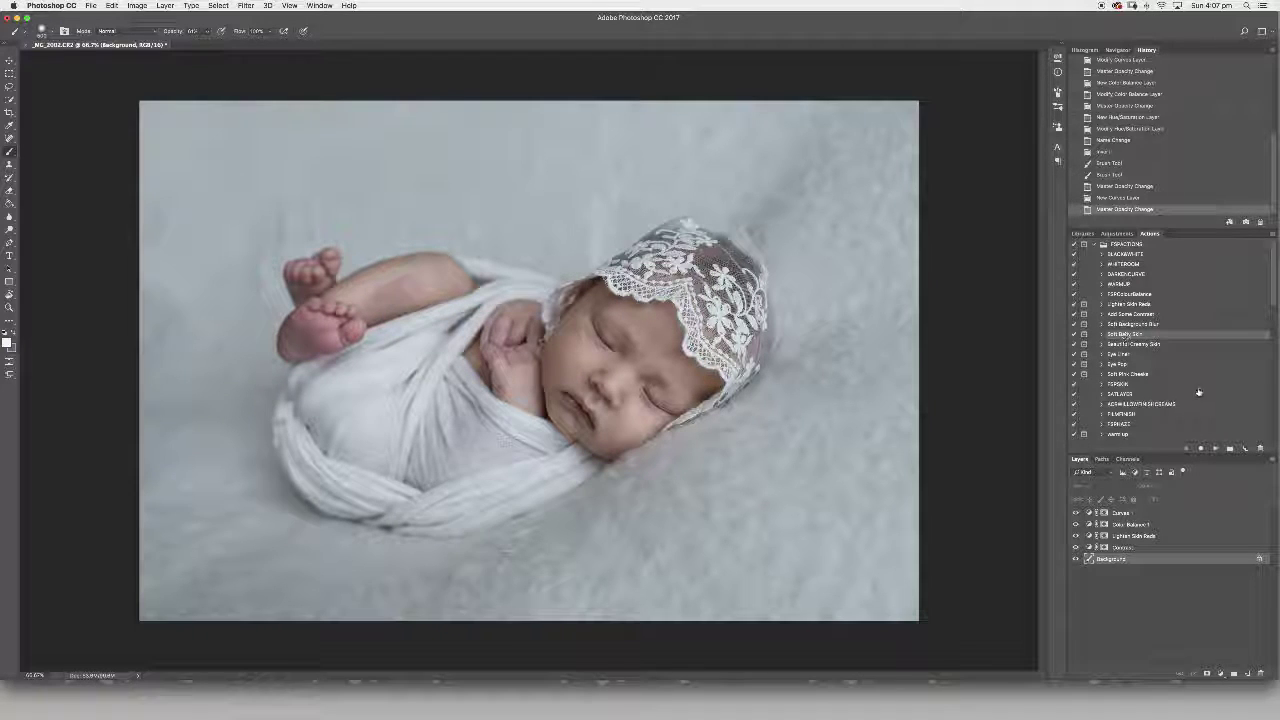
left_click(1130, 324)
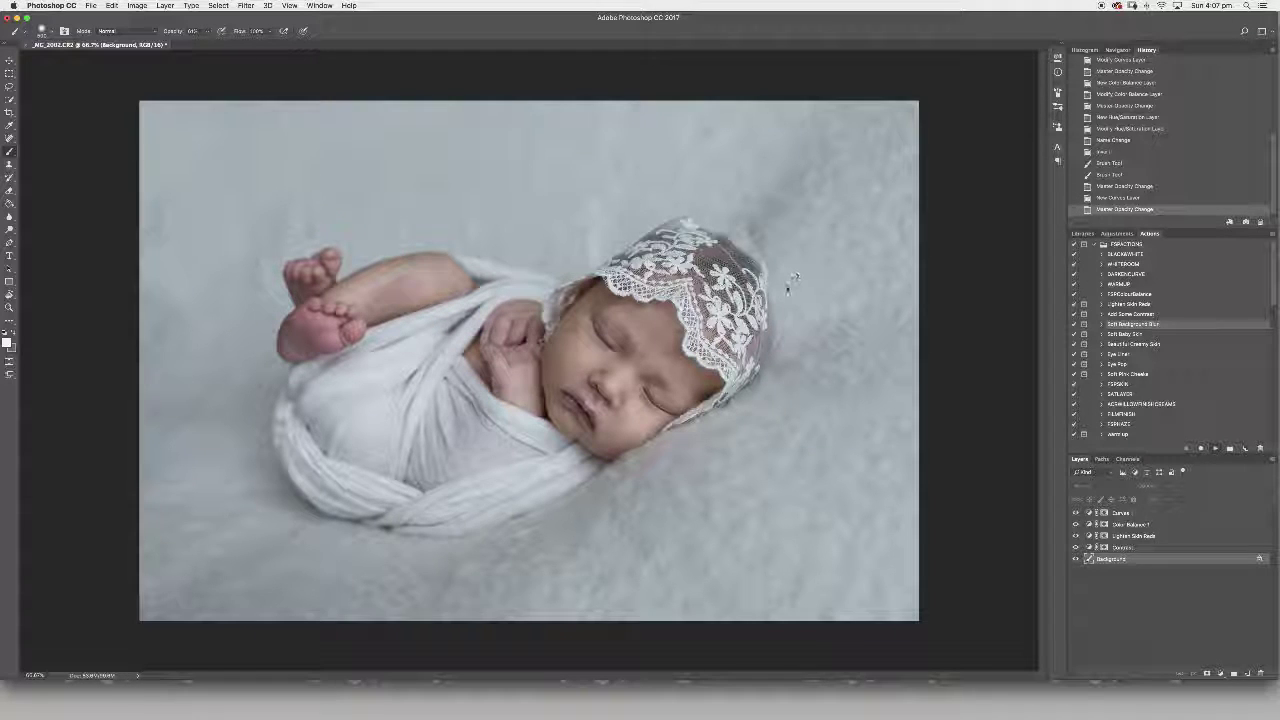
left_click(705, 233)
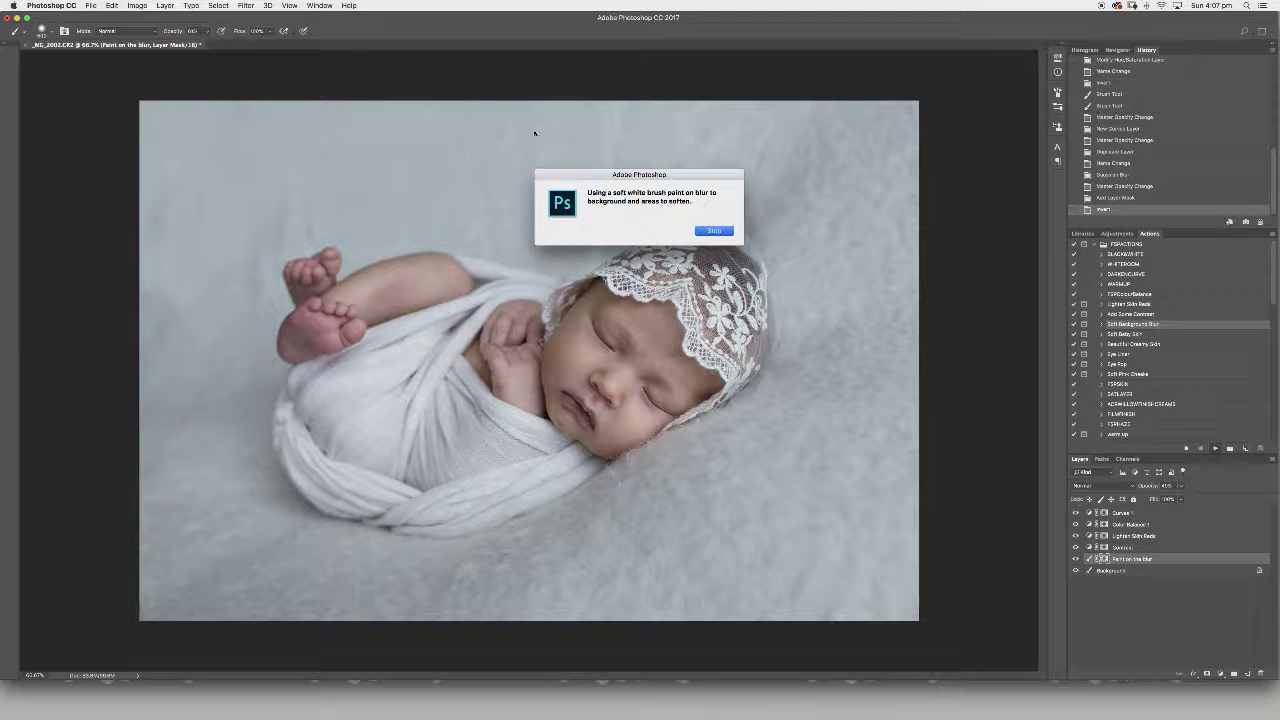
key("Return")
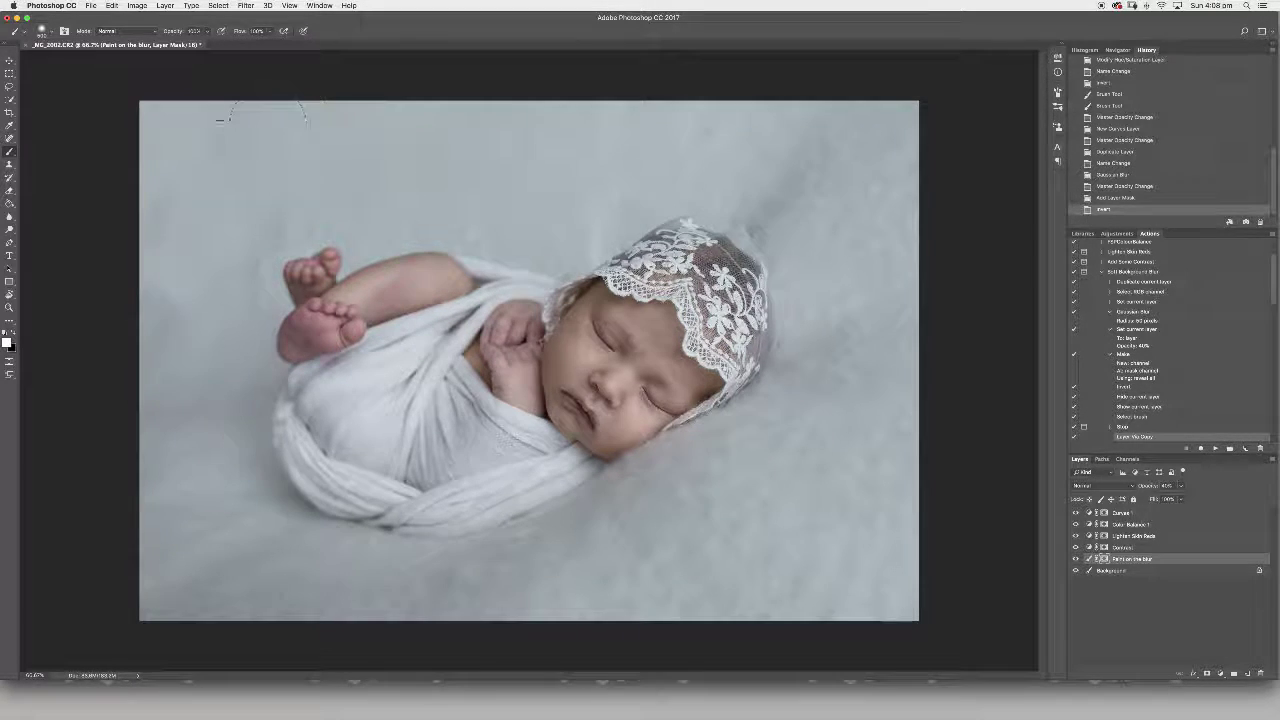
Paint the blur onto the blanket around the baby and reduce the blur layer's opacity
left_click_drag(144, 214, 150, 260)
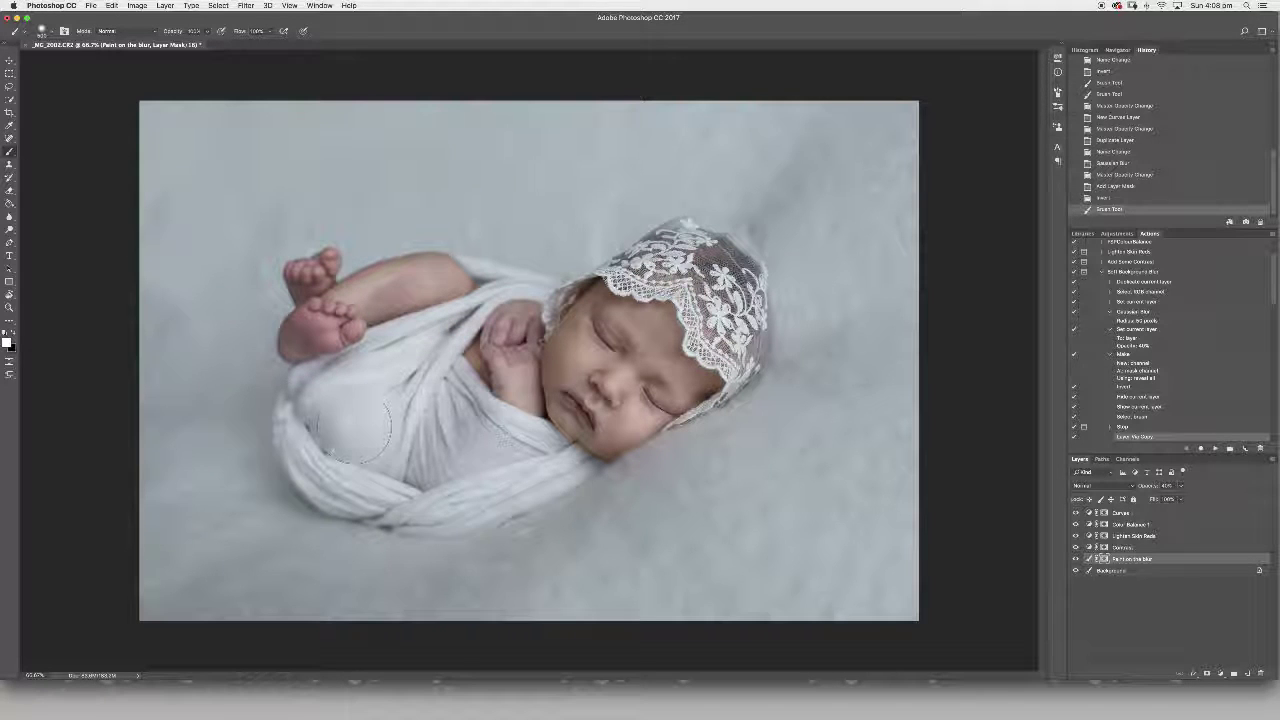
left_click_drag(1174, 485, 1141, 485)
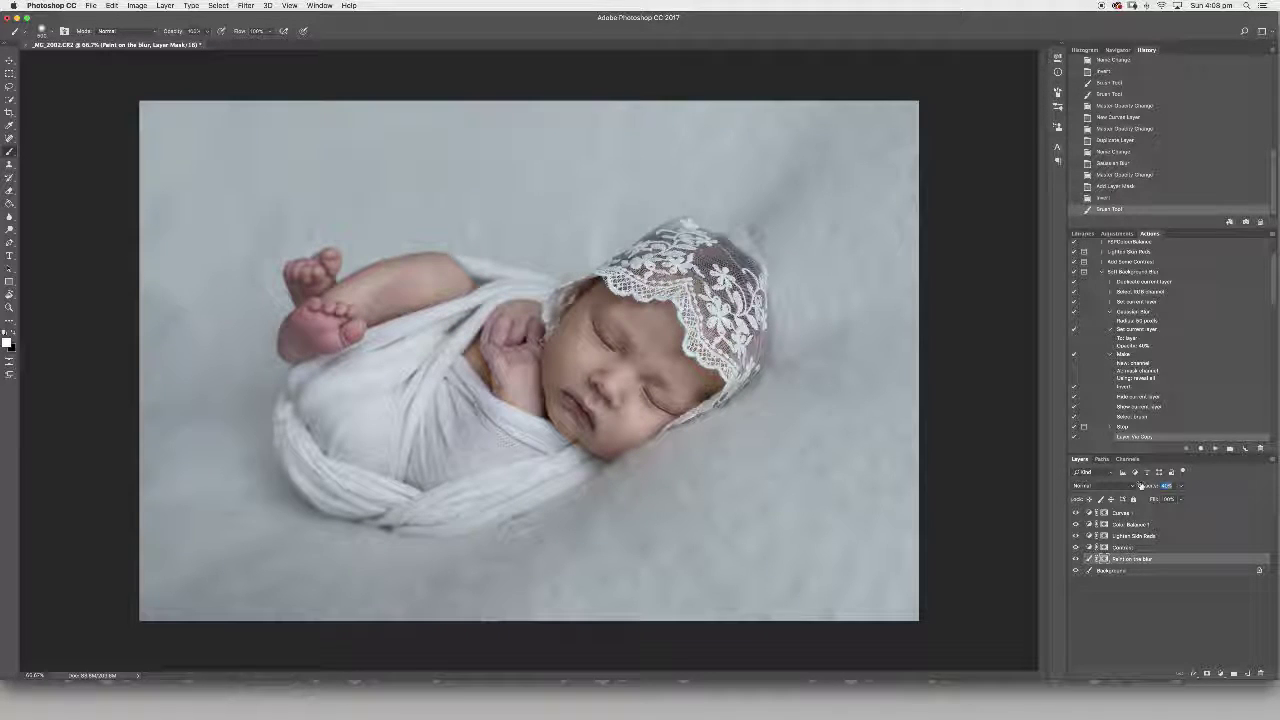
type("20")
type("0")
key("Return")
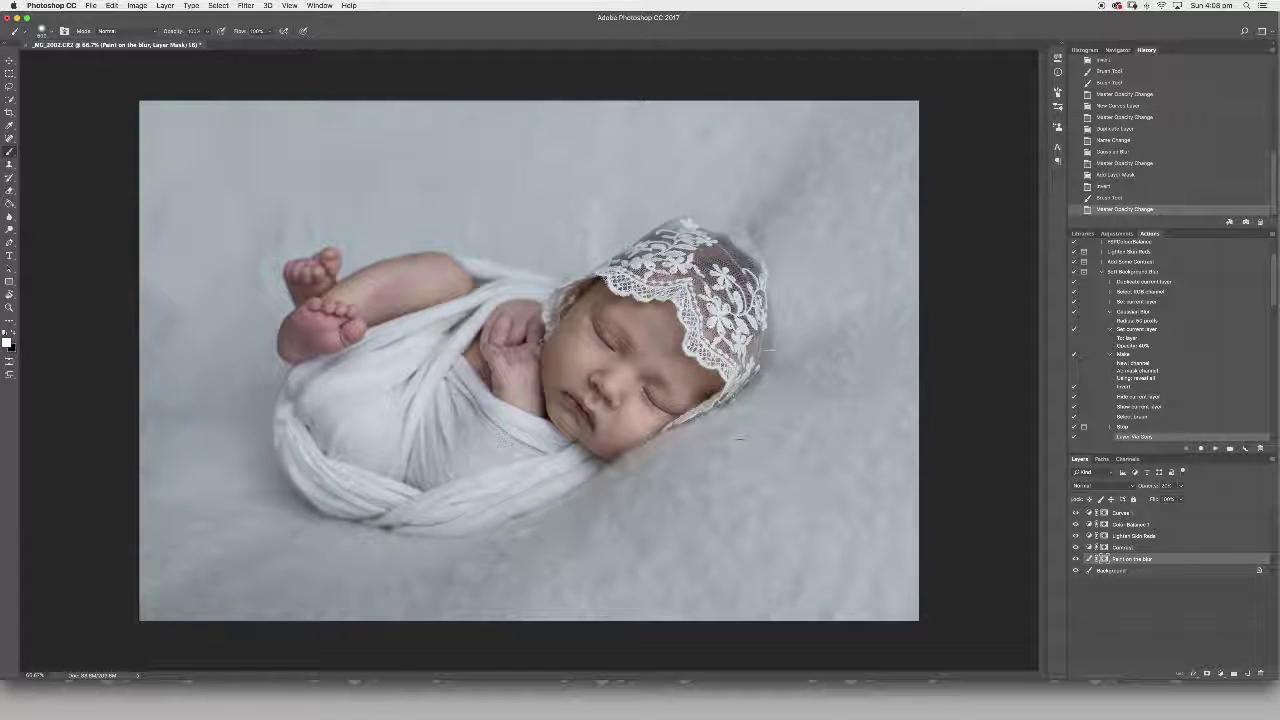
Use the mask overlay to paint blur onto missed blanket patches and remove it from the edges of the wrap and bonnet
key("backslash")
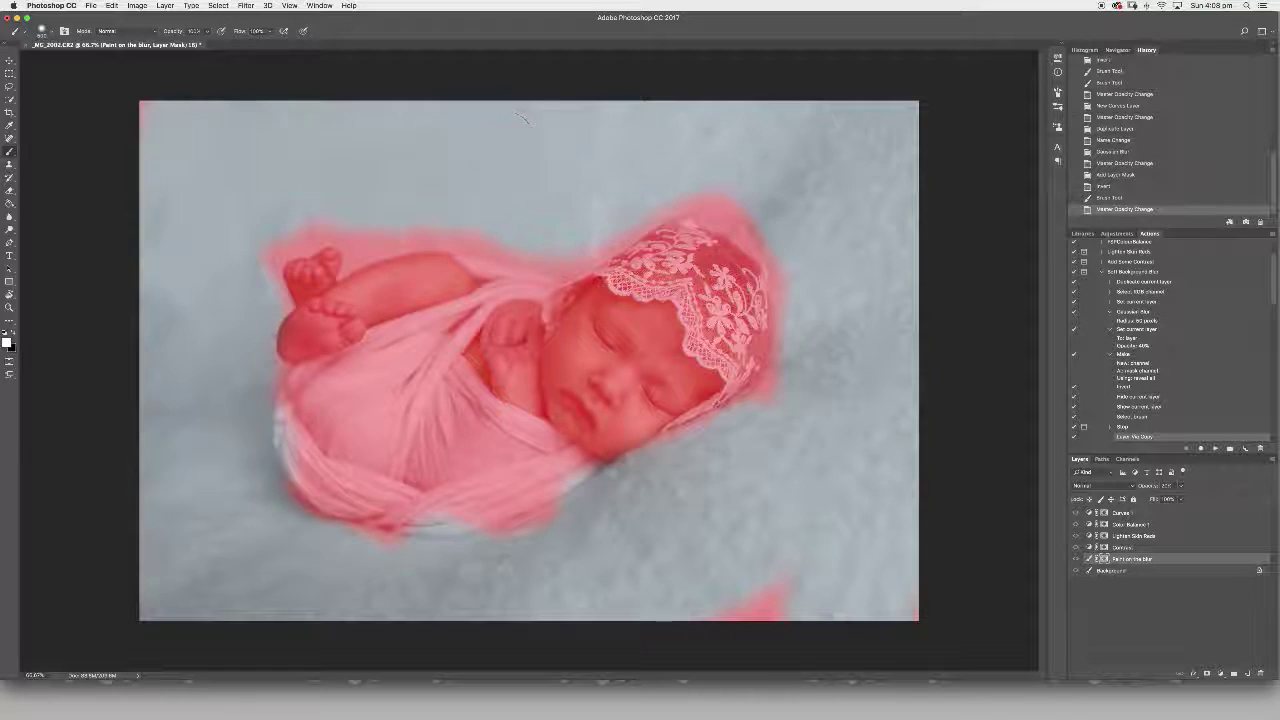
left_click_drag(515, 140, 383, 118)
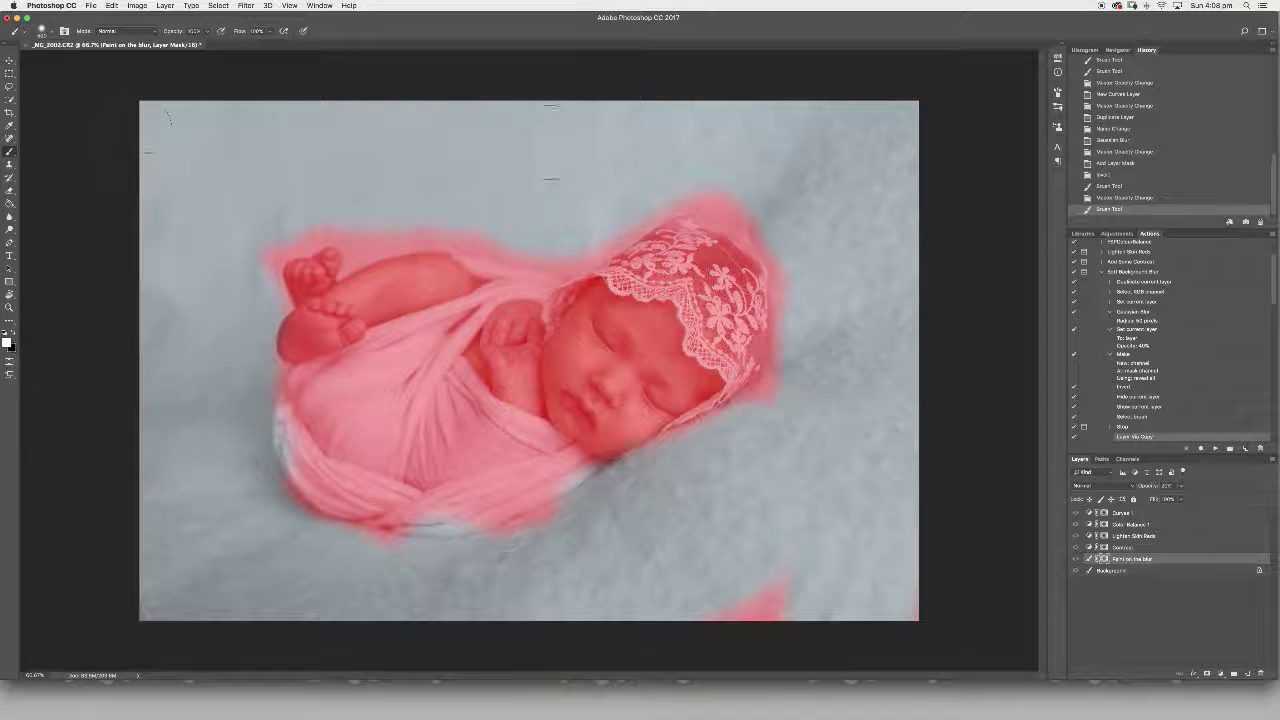
left_click_drag(790, 600, 712, 615)
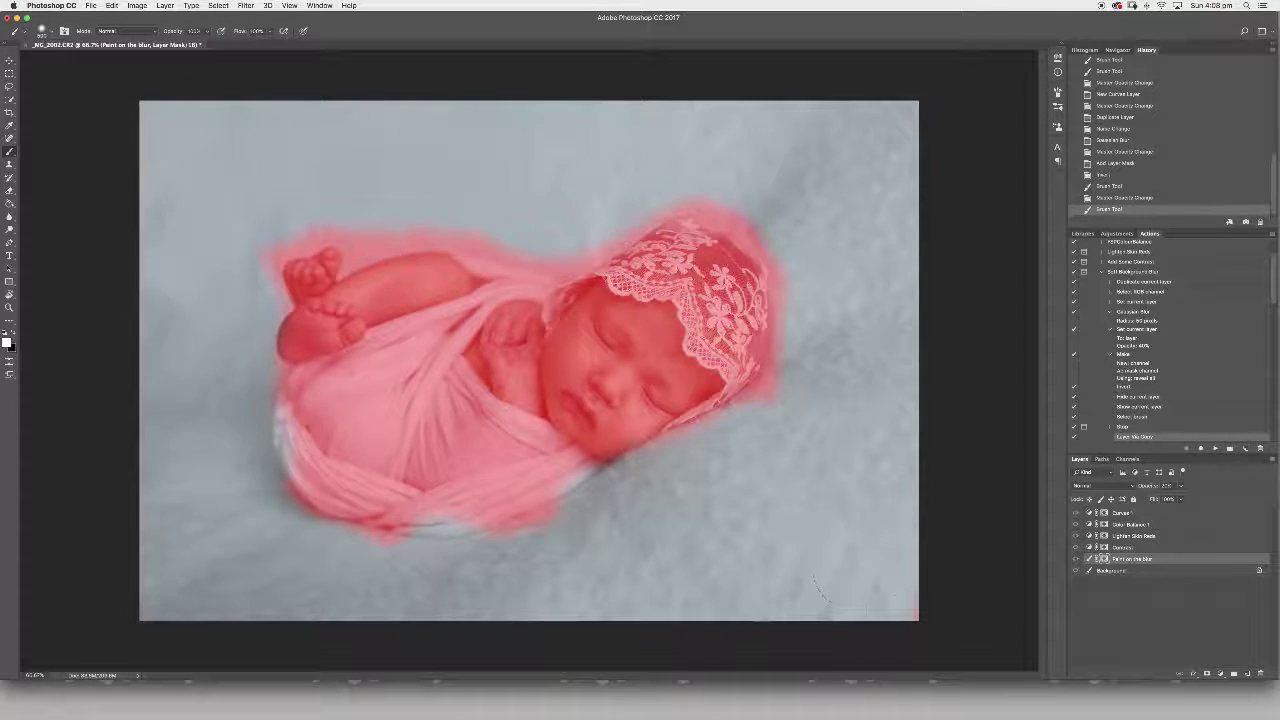
left_click_drag(571, 563, 147, 576)
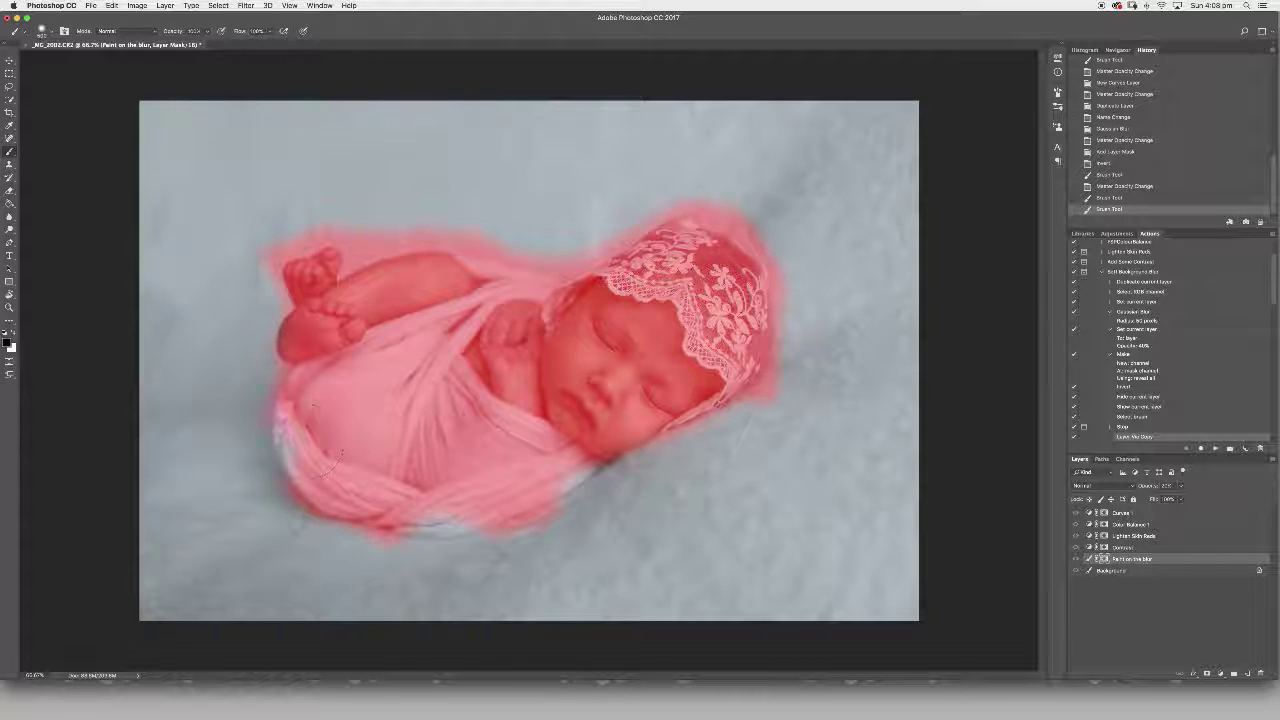
left_click_drag(315, 440, 300, 462)
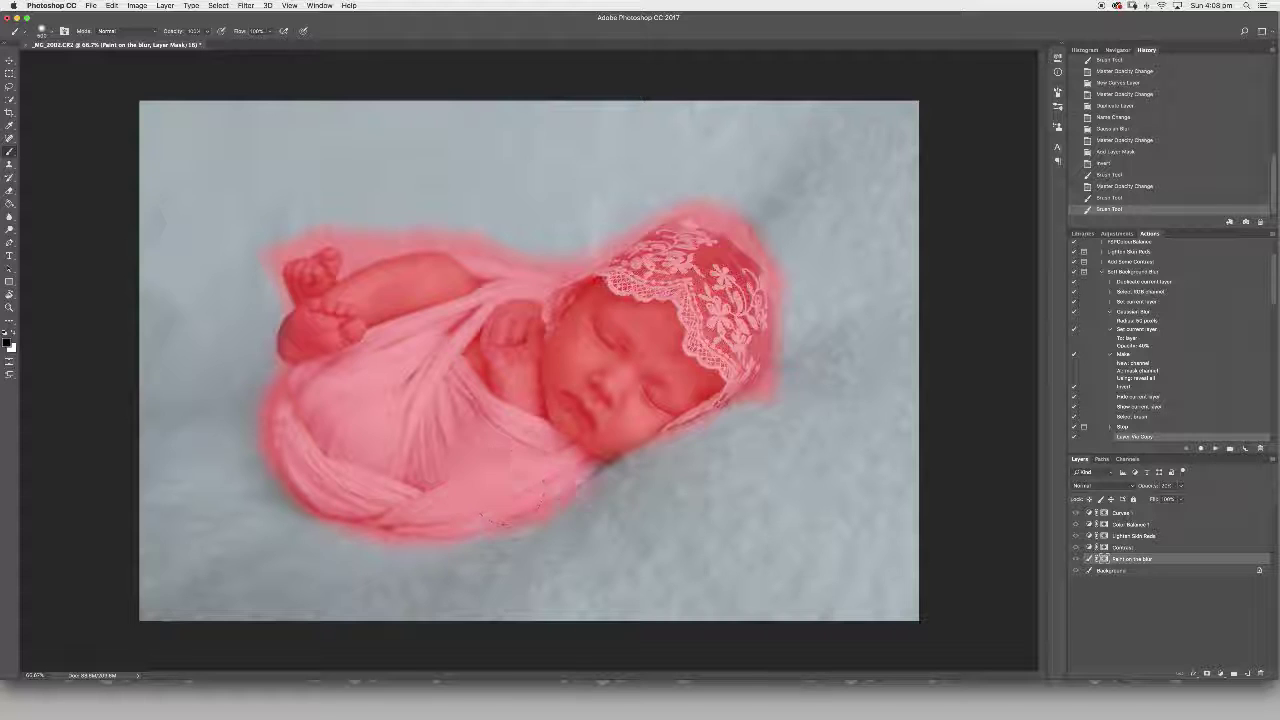
mouse_move(586, 489)
left_mouse_down()
mouse_move(701, 426)
mouse_move(782, 256)
left_mouse_up()
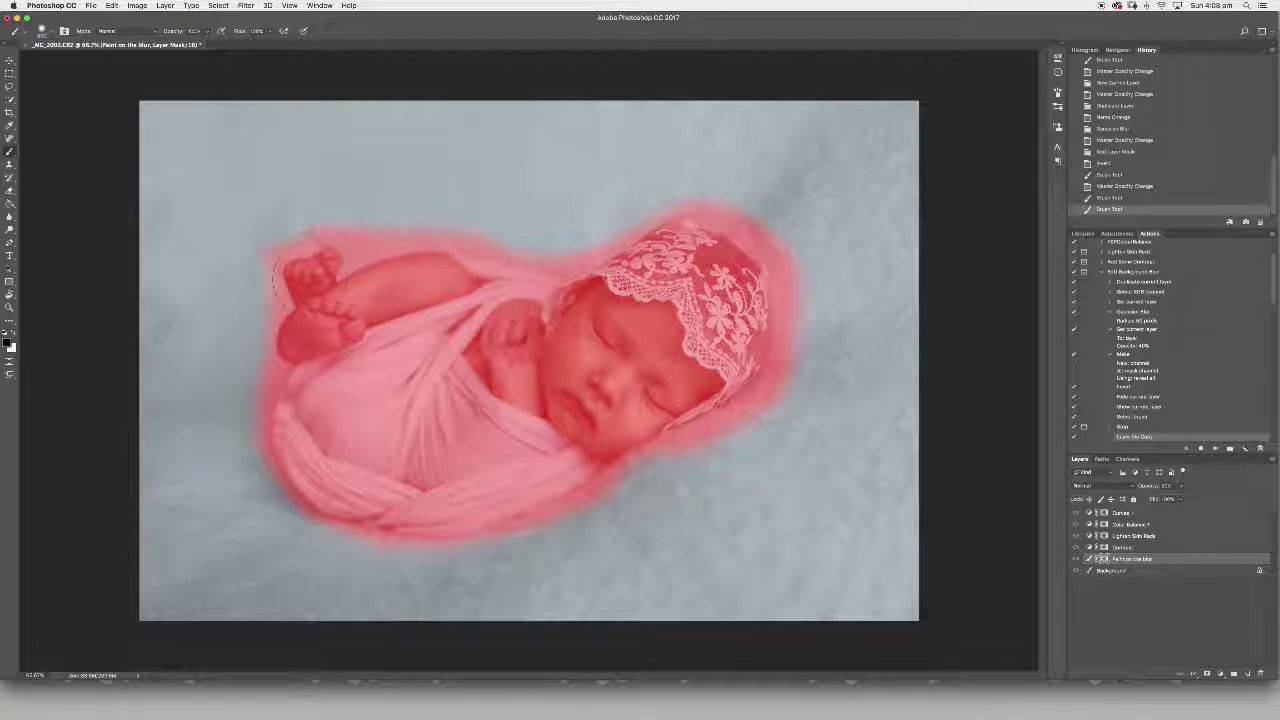
left_click(505, 280)
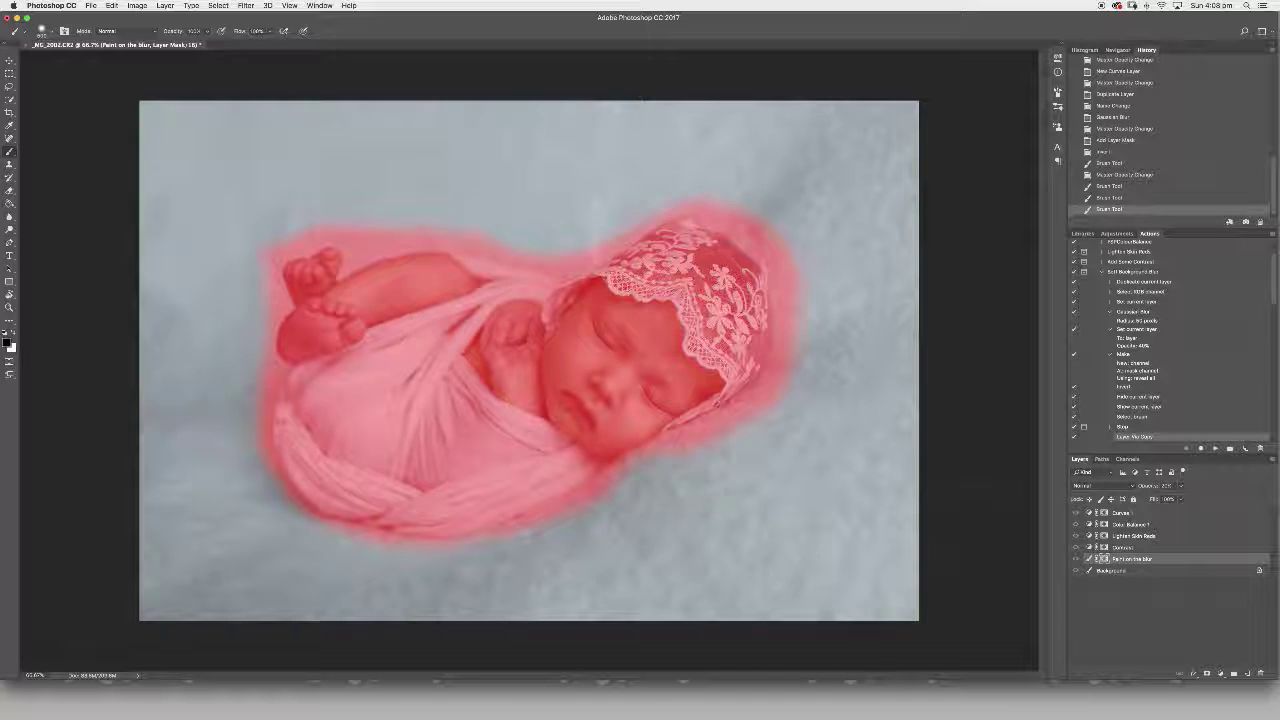
key("x")
key("backslash")
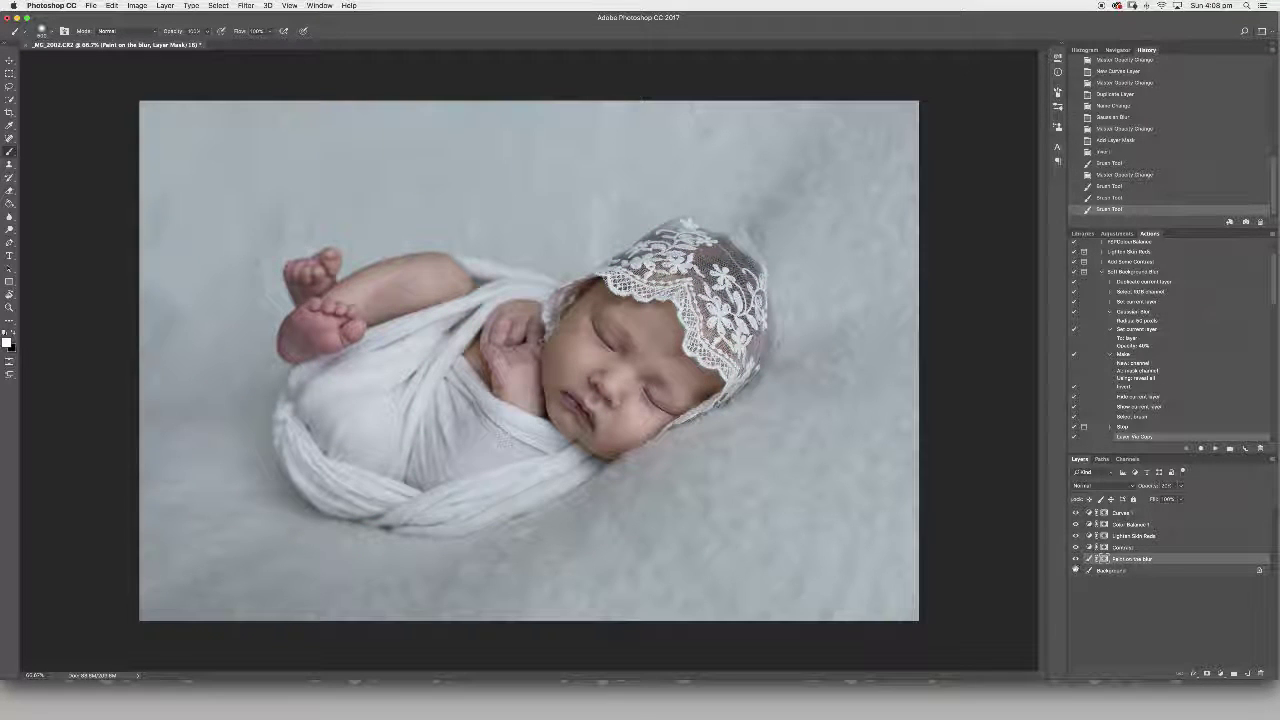
Compare the photo with and without the blur layer, collapse the Soft Background Blur action's steps and flatten the image
left_click(1076, 560)
left_click(1076, 559)
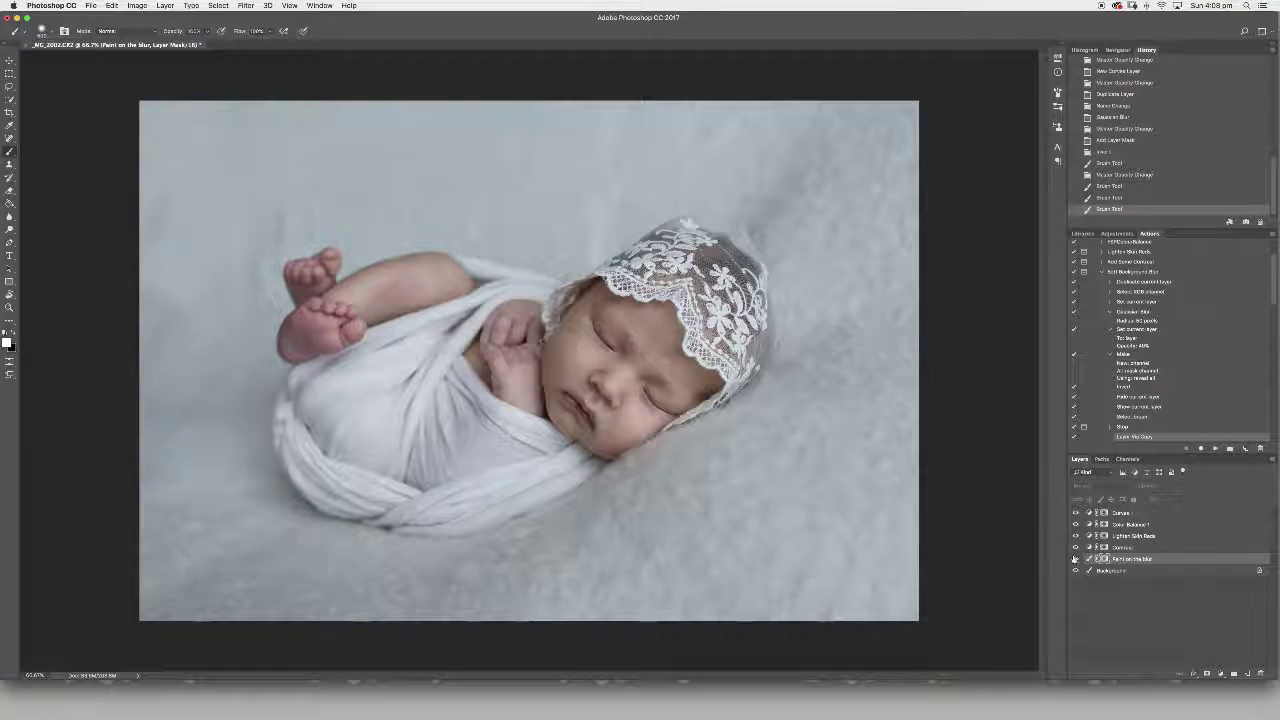
left_click(1112, 571)
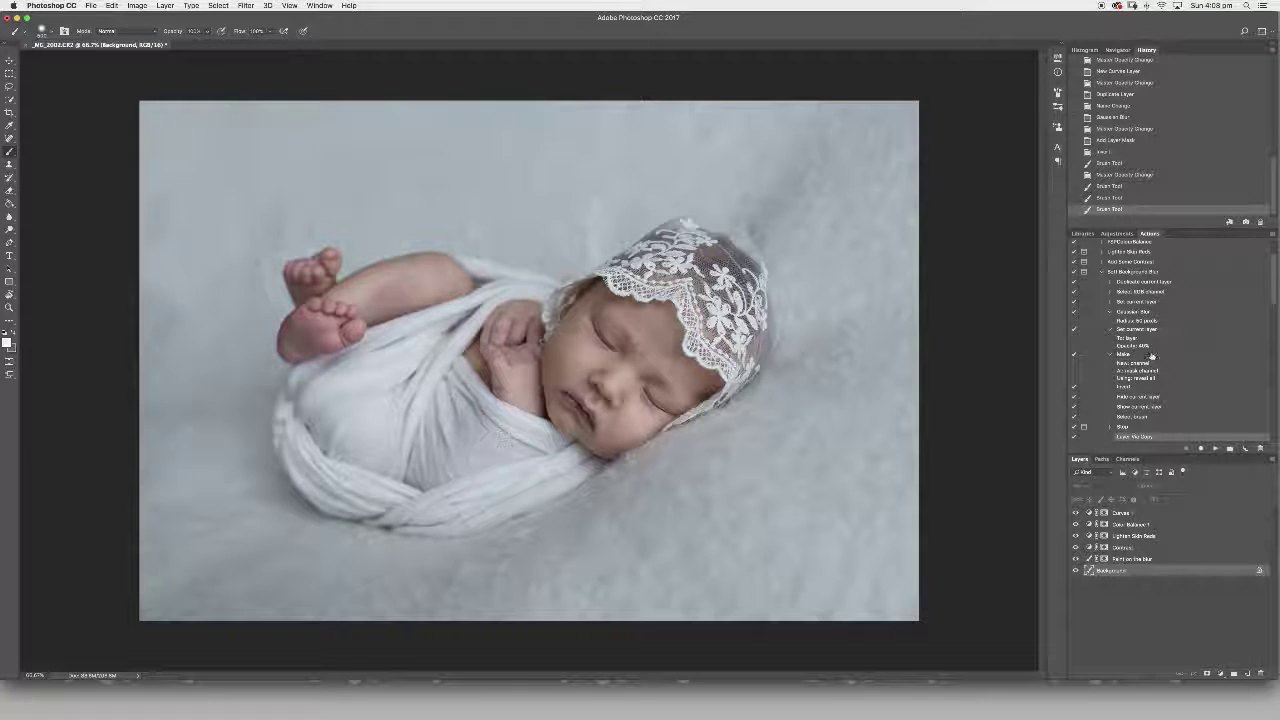
left_click(1101, 271)
key("super+shift+e")
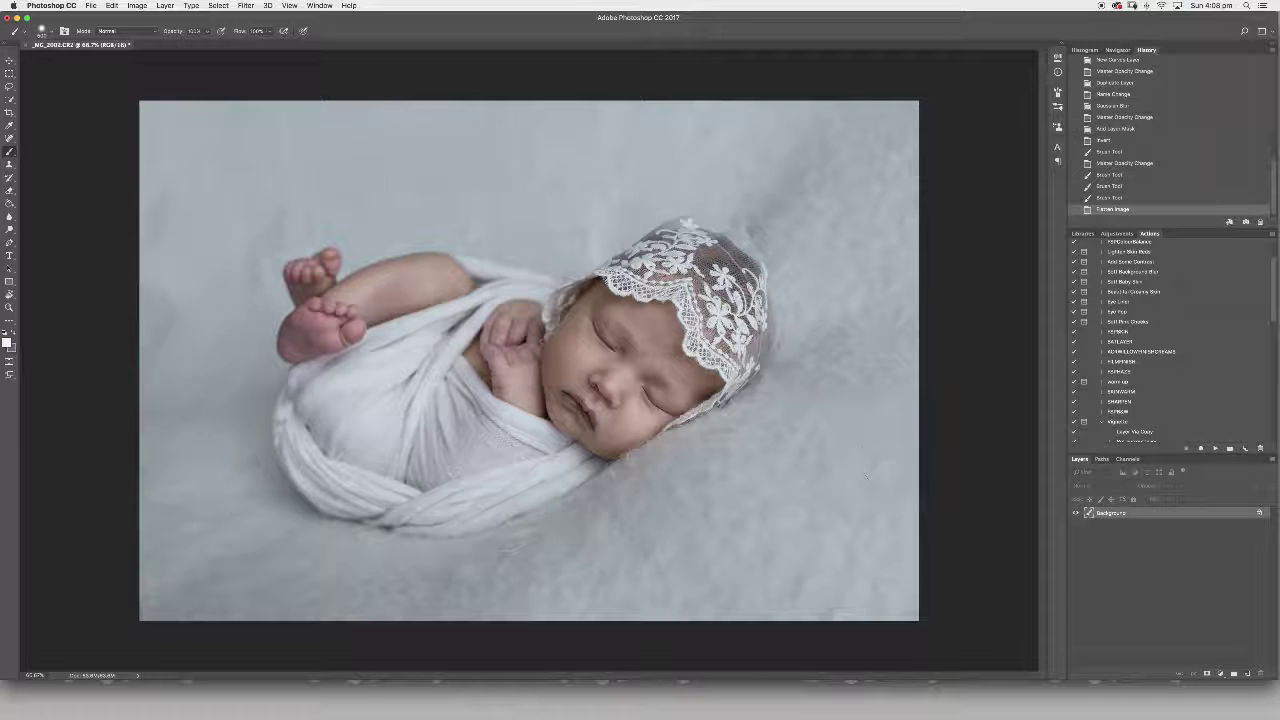
Run the Soft Baby Skin action on the flattened photo and dismiss its instruction message
left_click(1125, 282)
left_click(1214, 449)
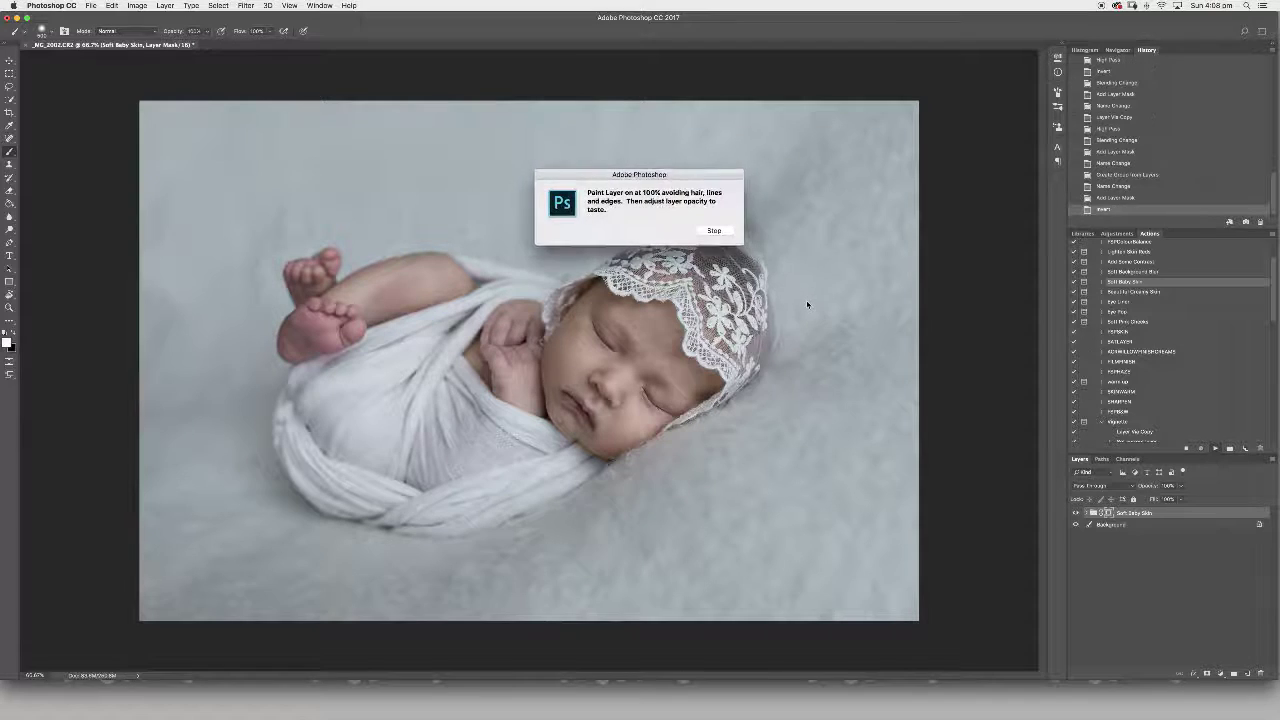
left_click(708, 233)
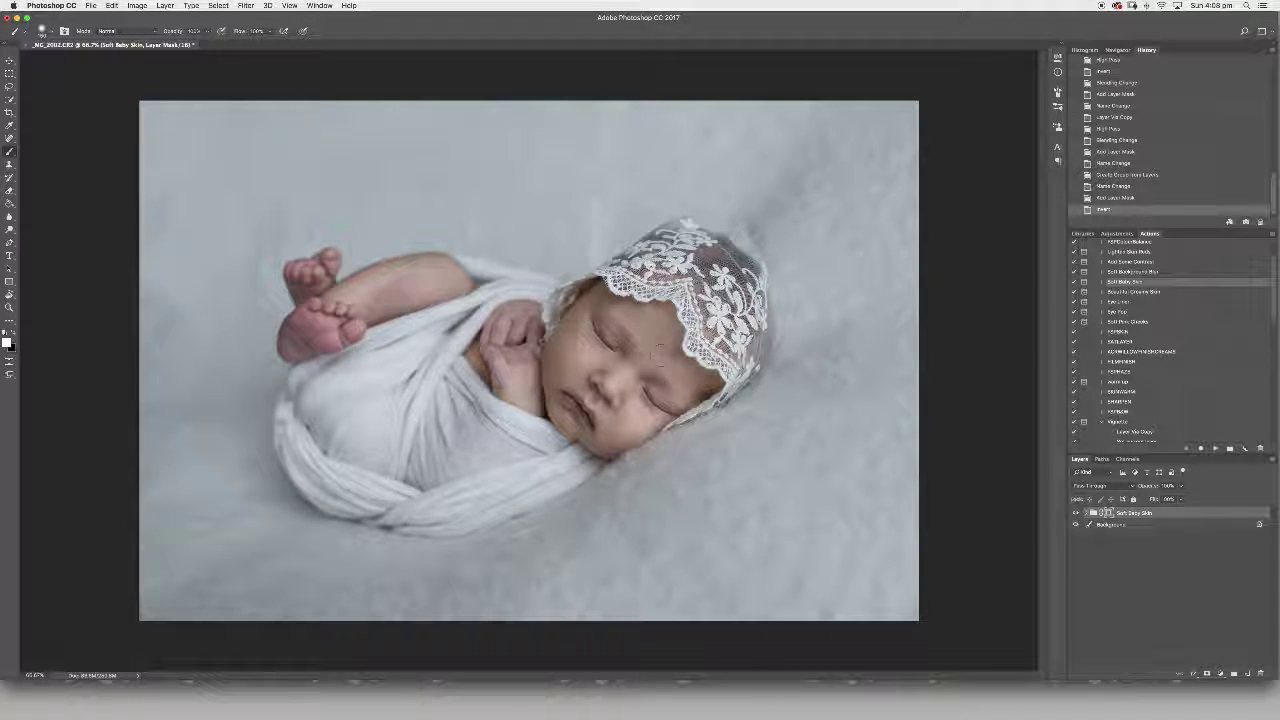
Paint the skin softening onto the baby's forehead, cheeks and chin with a smaller brush, avoiding the eyes and lips
key("[")
mouse_move(652, 318)
left_mouse_down()
mouse_move(623, 392)
mouse_move(627, 424)
mouse_move(640, 422)
mouse_move(600, 438)
mouse_move(615, 435)
left_mouse_up()
mouse_move(603, 368)
left_mouse_down()
mouse_move(571, 350)
mouse_move(578, 314)
mouse_move(586, 325)
mouse_move(566, 344)
mouse_move(575, 372)
mouse_move(548, 360)
left_mouse_up()
left_click_drag(552, 432, 574, 418)
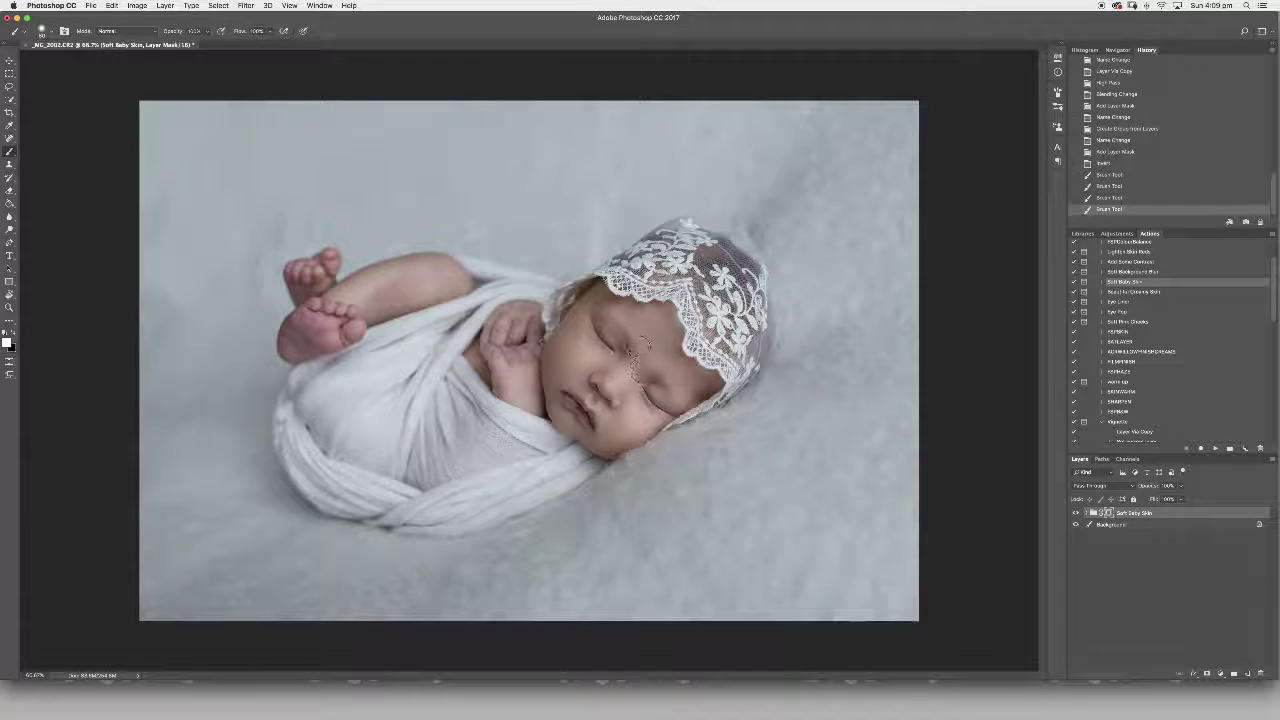
mouse_move(617, 312)
left_mouse_down()
mouse_move(668, 305)
mouse_move(672, 318)
left_mouse_up()
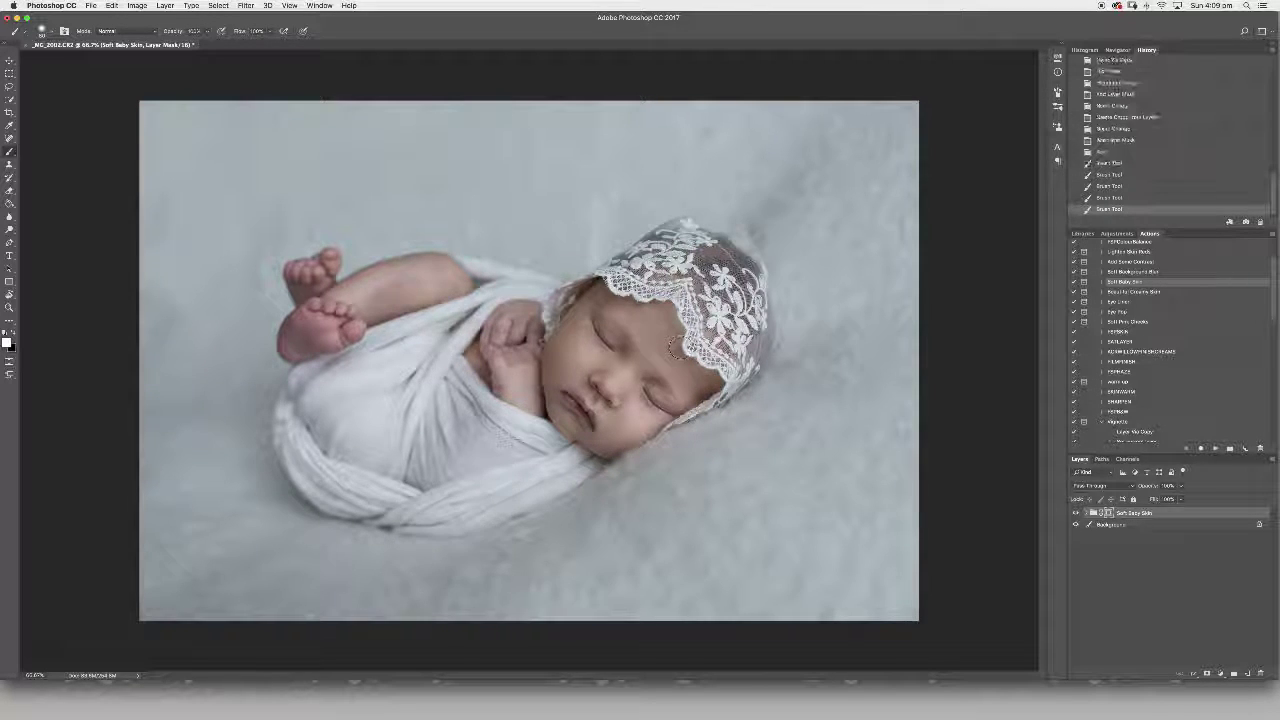
Set the Soft Baby Skin group's opacity to 70% and check its painted areas with the mask overlay
left_click(1165, 485)
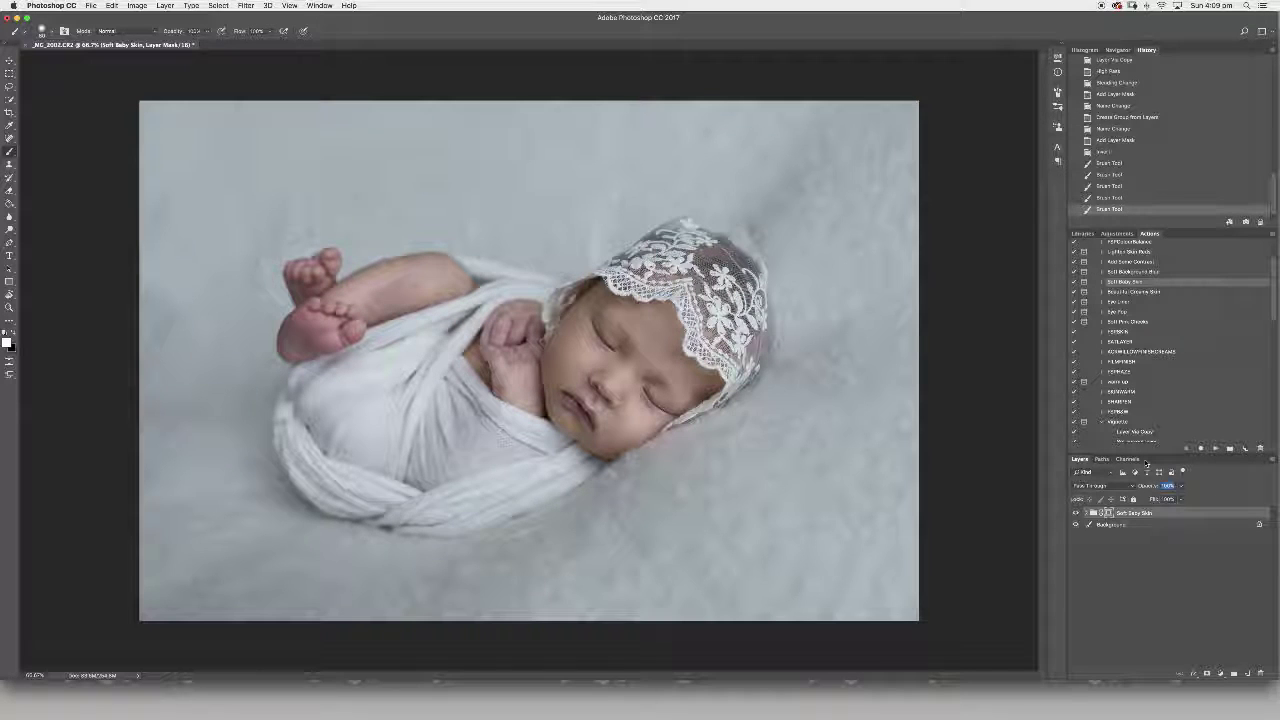
type("70")
key("Return")
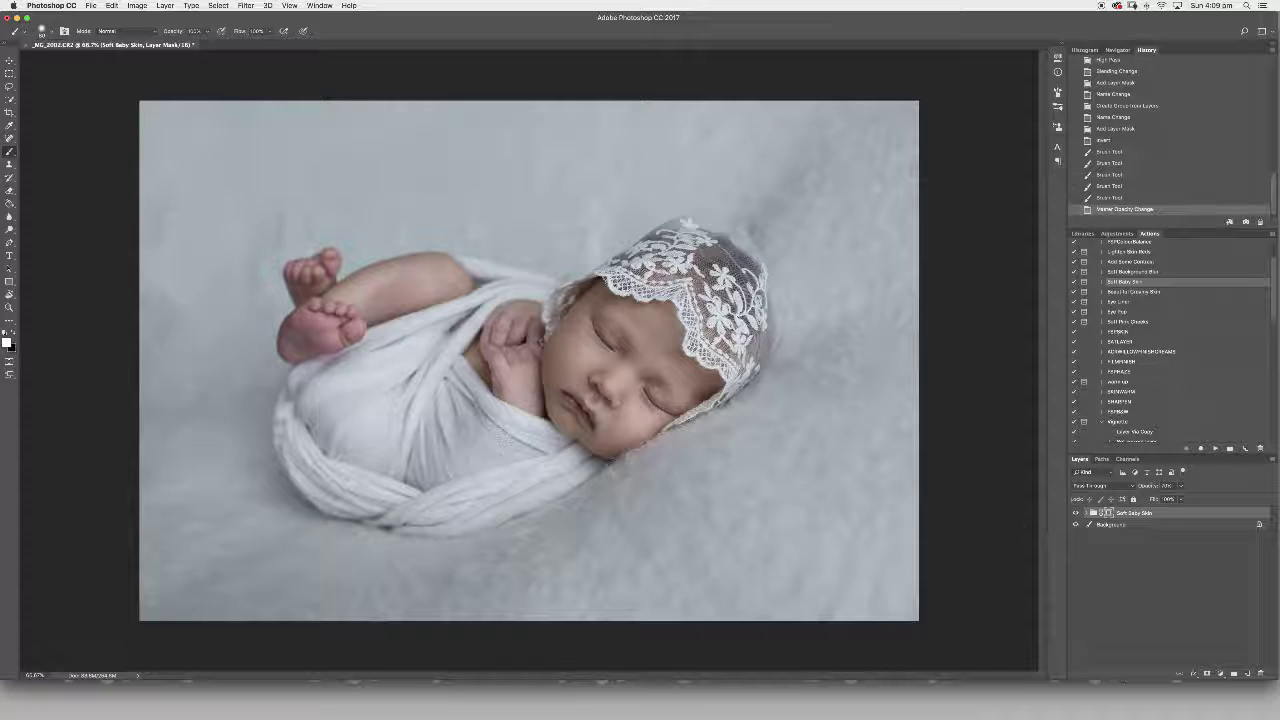
key("x")
key("backslash")
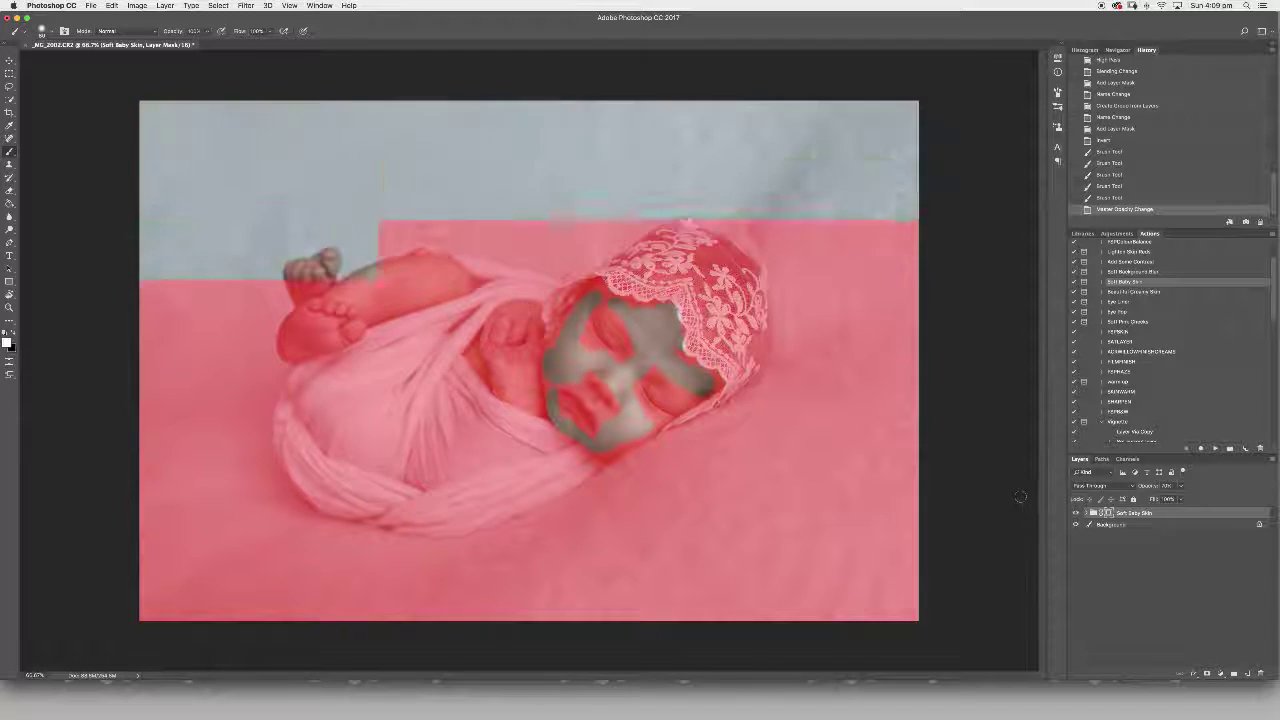
key("x")
key("backslash")
Run the Beautiful Creamy Skin action on the Background layer and dismiss its instruction message
left_click(1111, 524)
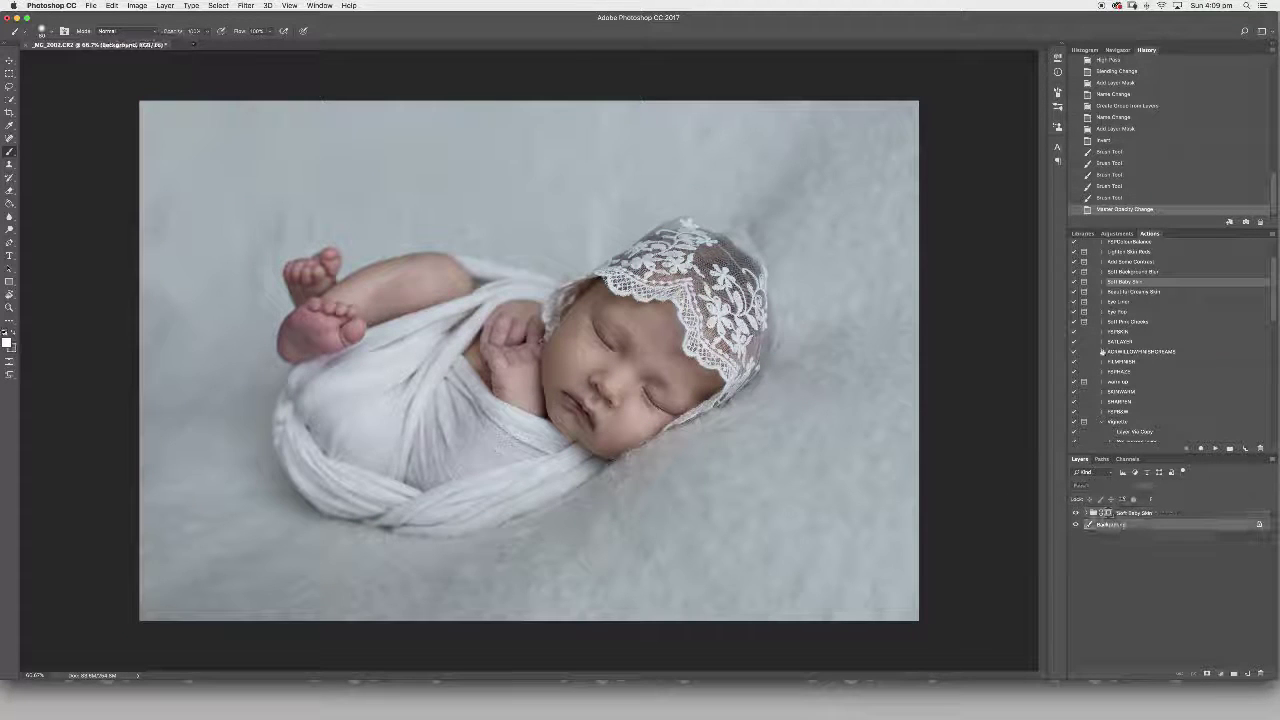
left_click(1130, 291)
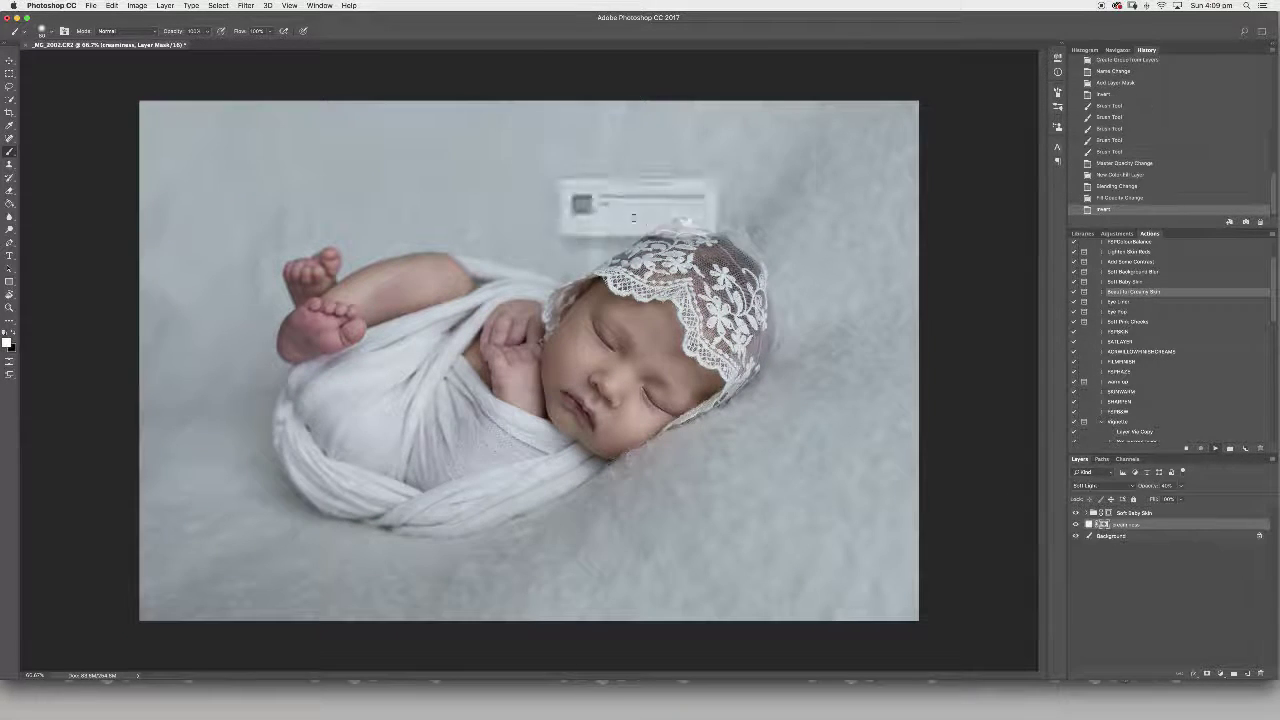
left_click(713, 229)
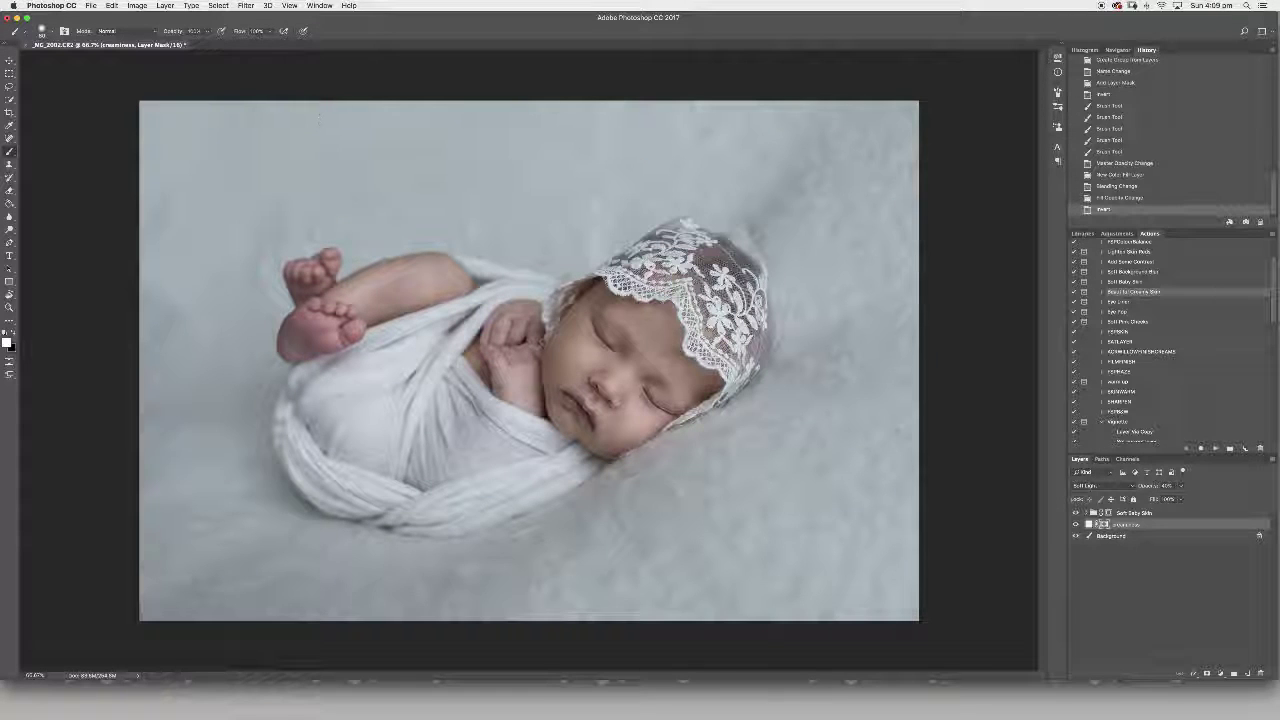
Lower the brush opacity, enlarge the brush, and paint the creamy skin effect onto the baby's face and hands
left_click(207, 31)
left_click_drag(209, 44, 179, 45)
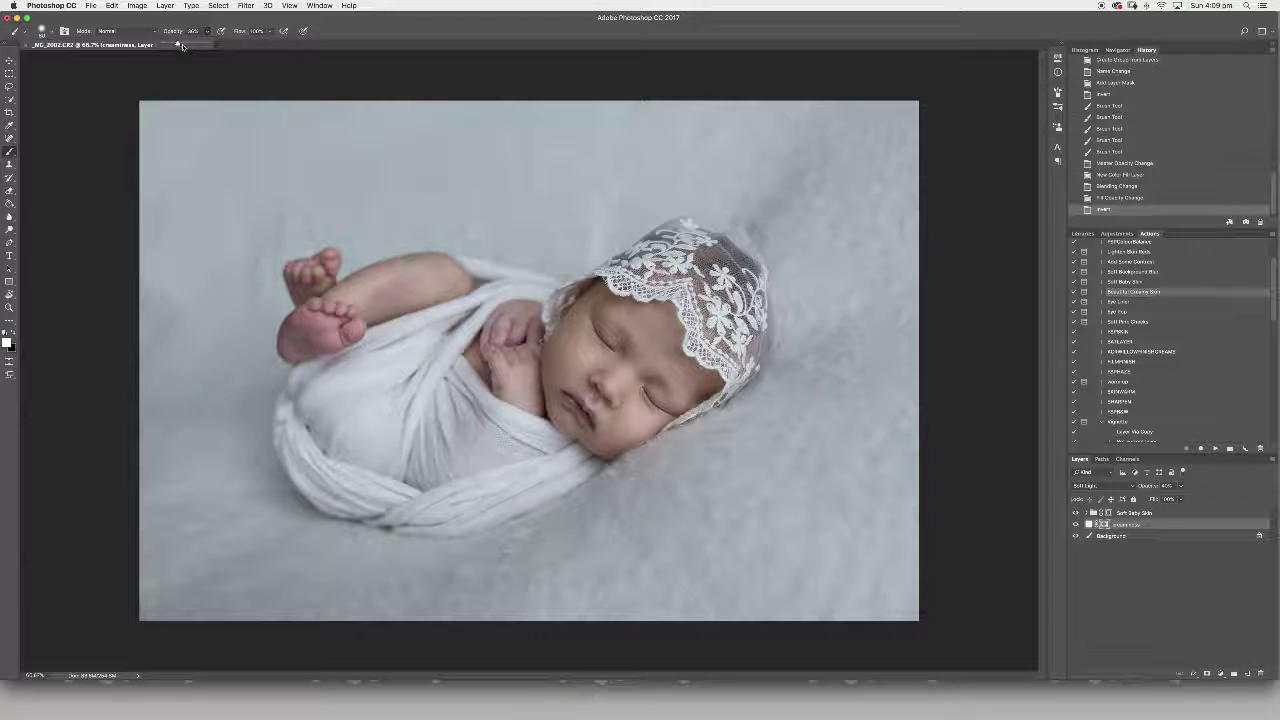
key("Return")
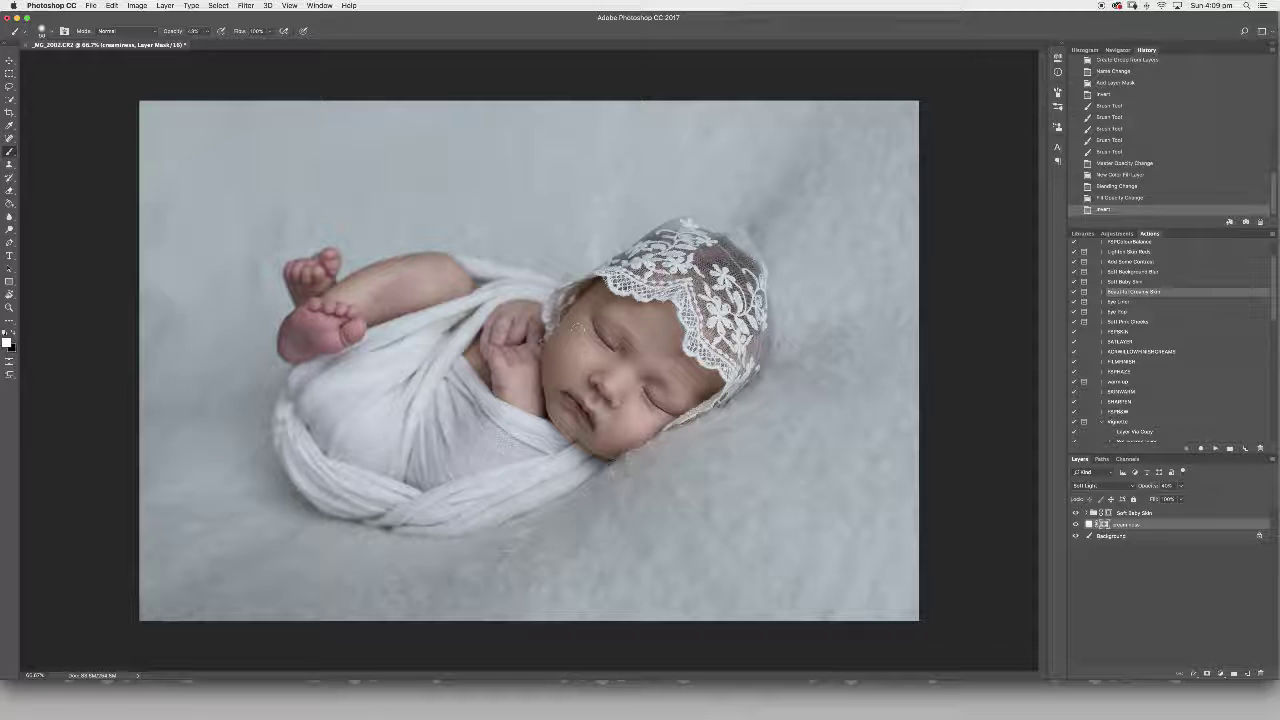
key("]")
key("]")
key("]")
key("]")
key("]")
key("]")
key("]")
key("]")
key("]")
key("]")
key("]")
key("]")
key("]")
key("]")
key("]")
key("]")
key("]")
mouse_move(607, 336)
left_mouse_down()
mouse_move(576, 368)
mouse_move(630, 390)
mouse_move(692, 368)
mouse_move(622, 373)
left_mouse_up()
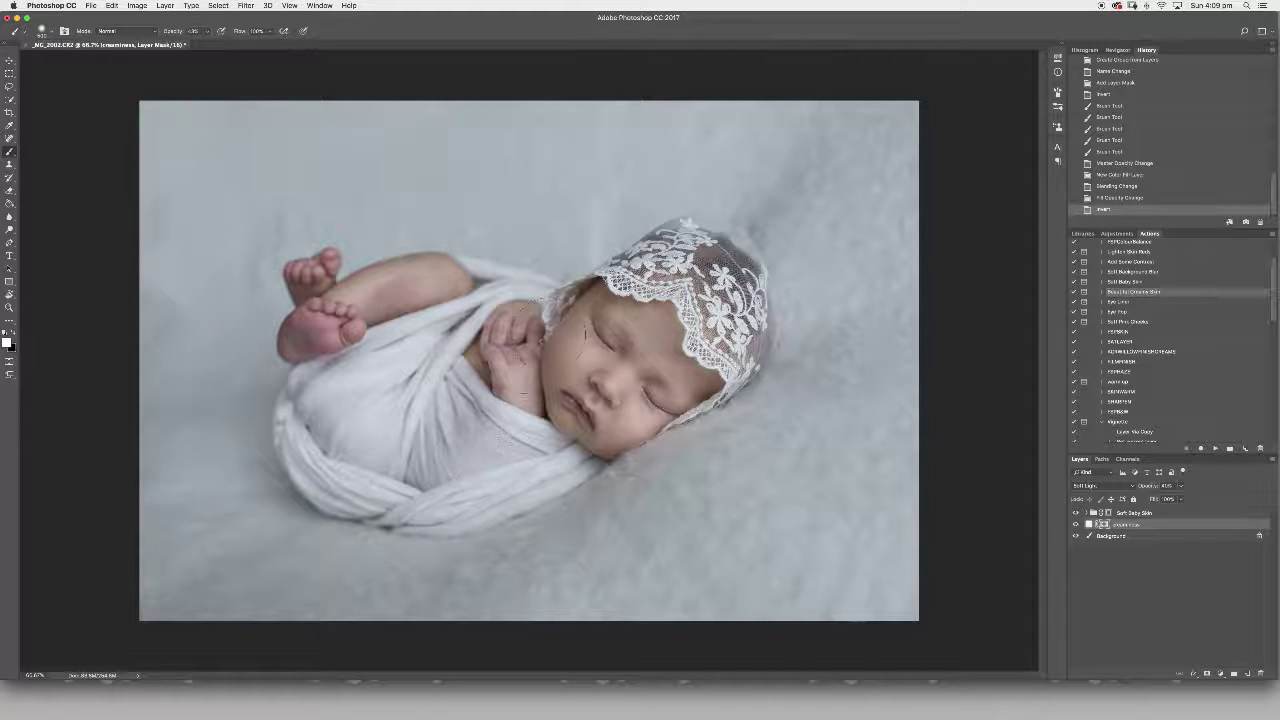
left_click_drag(548, 356, 522, 332)
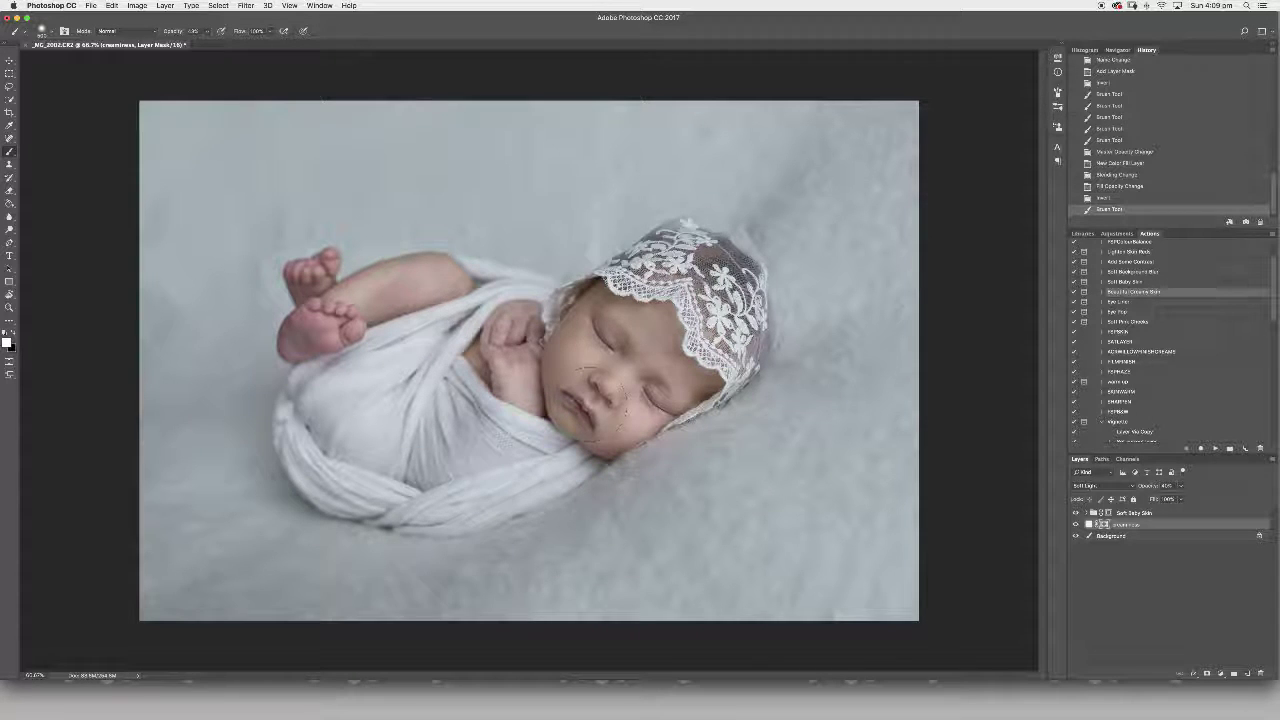
left_click(583, 345)
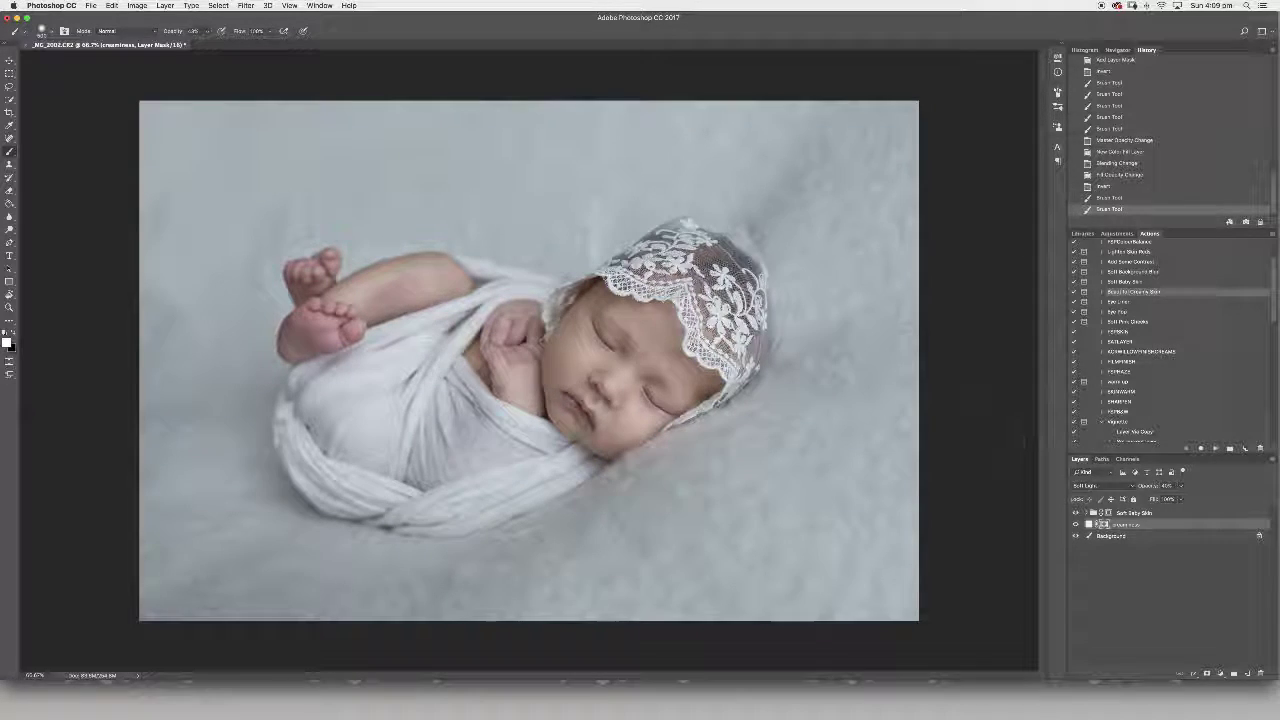
Set the creamy skin layer's opacity to 20% and compare the photo with the layer off and on
double_click(1166, 486)
type("20")
key("Return")
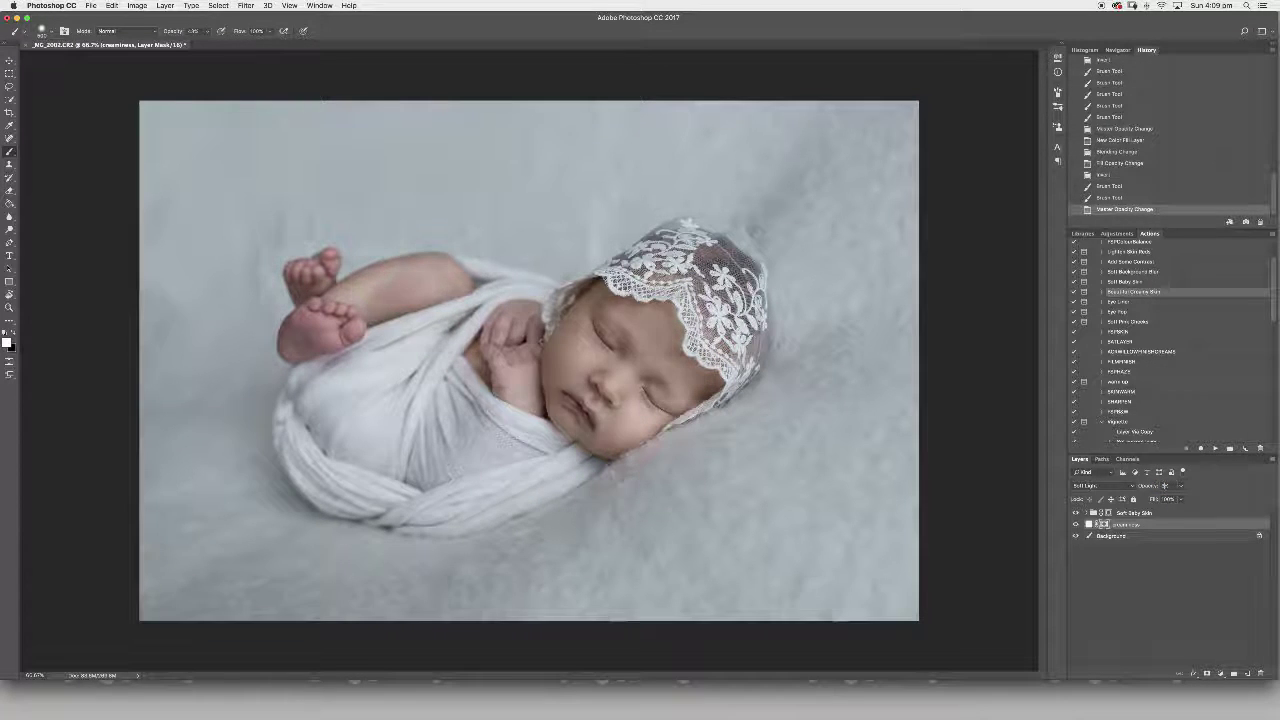
left_click(1076, 526)
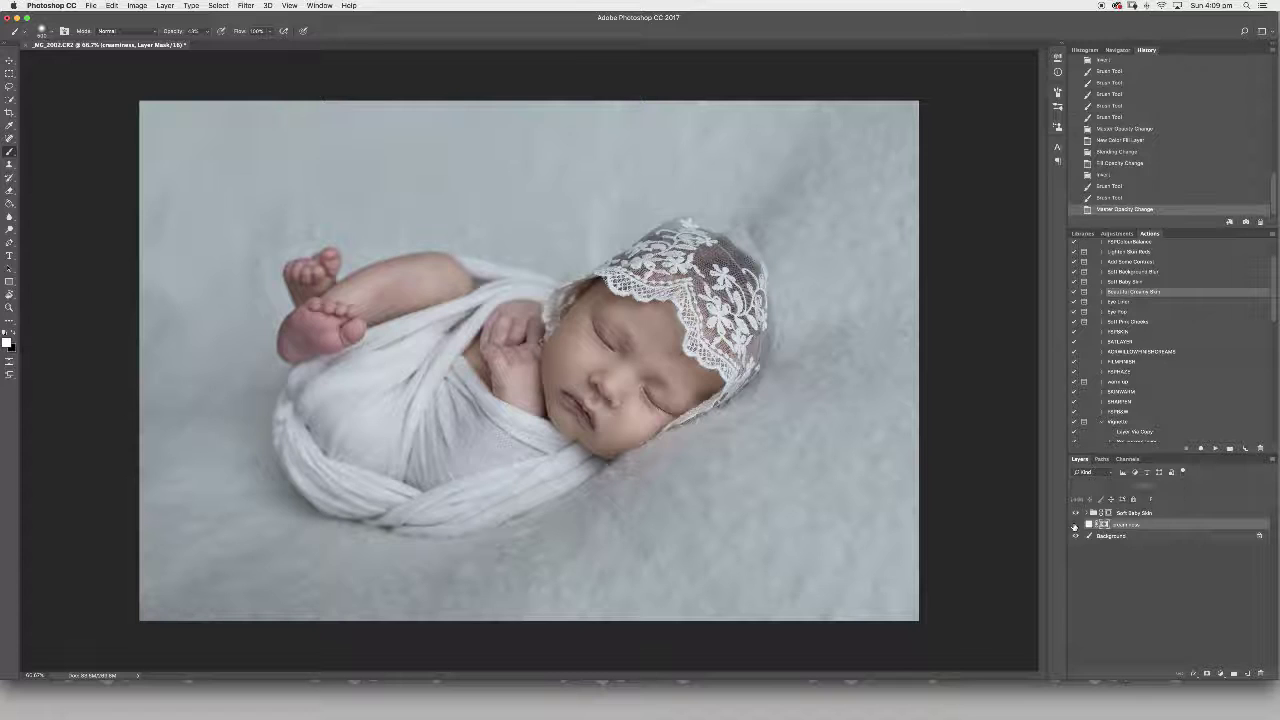
left_click(1076, 526)
Run the Eye Liner action on the Background layer and dismiss its instruction message
left_click(1112, 536)
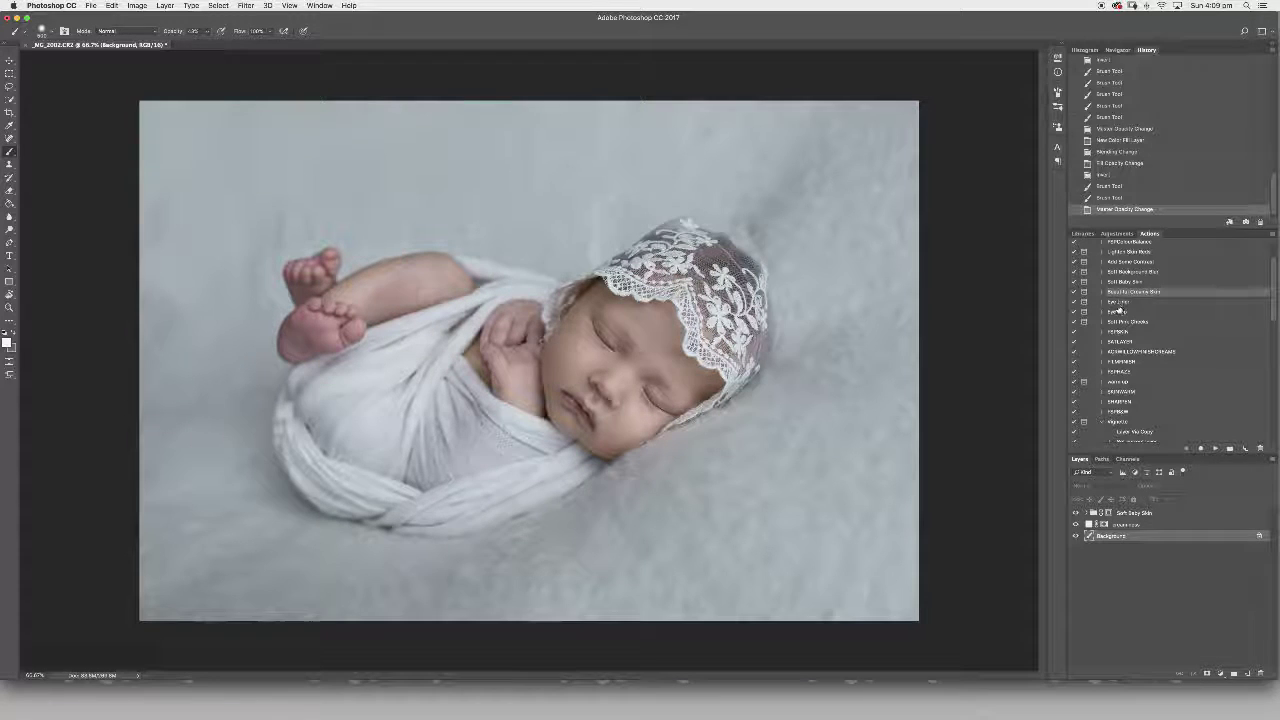
left_click(1118, 301)
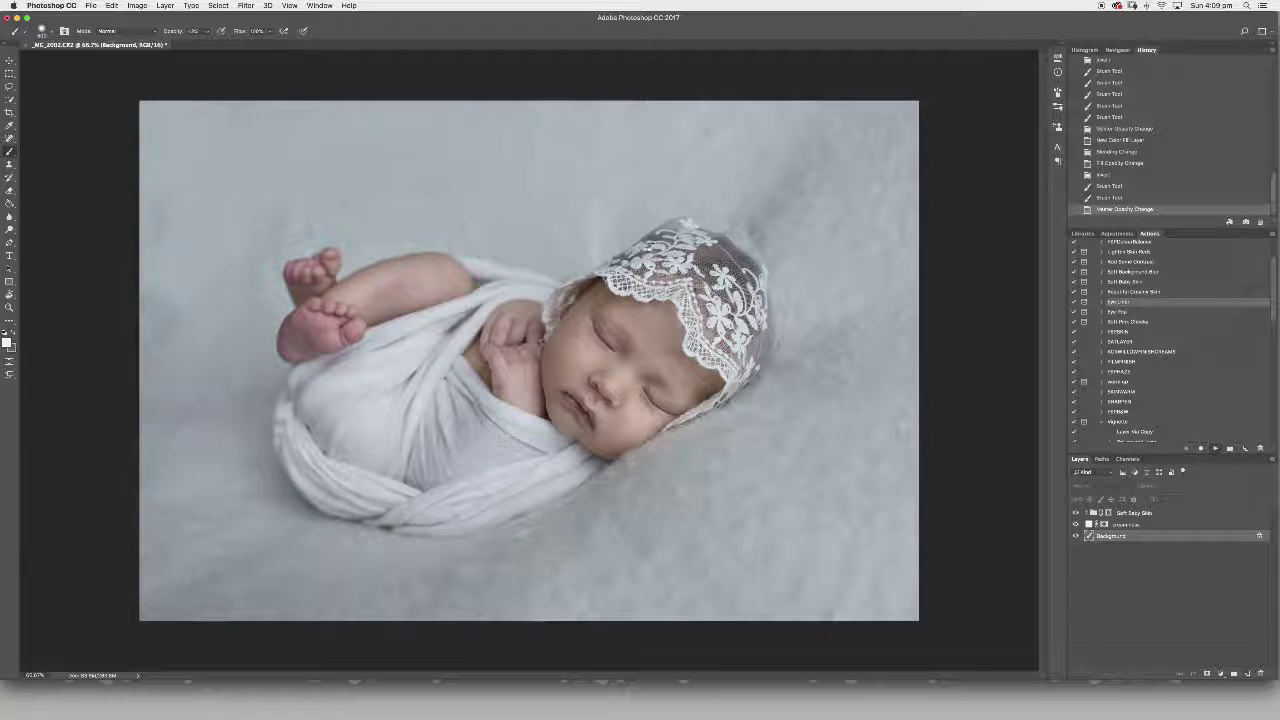
left_click(707, 231)
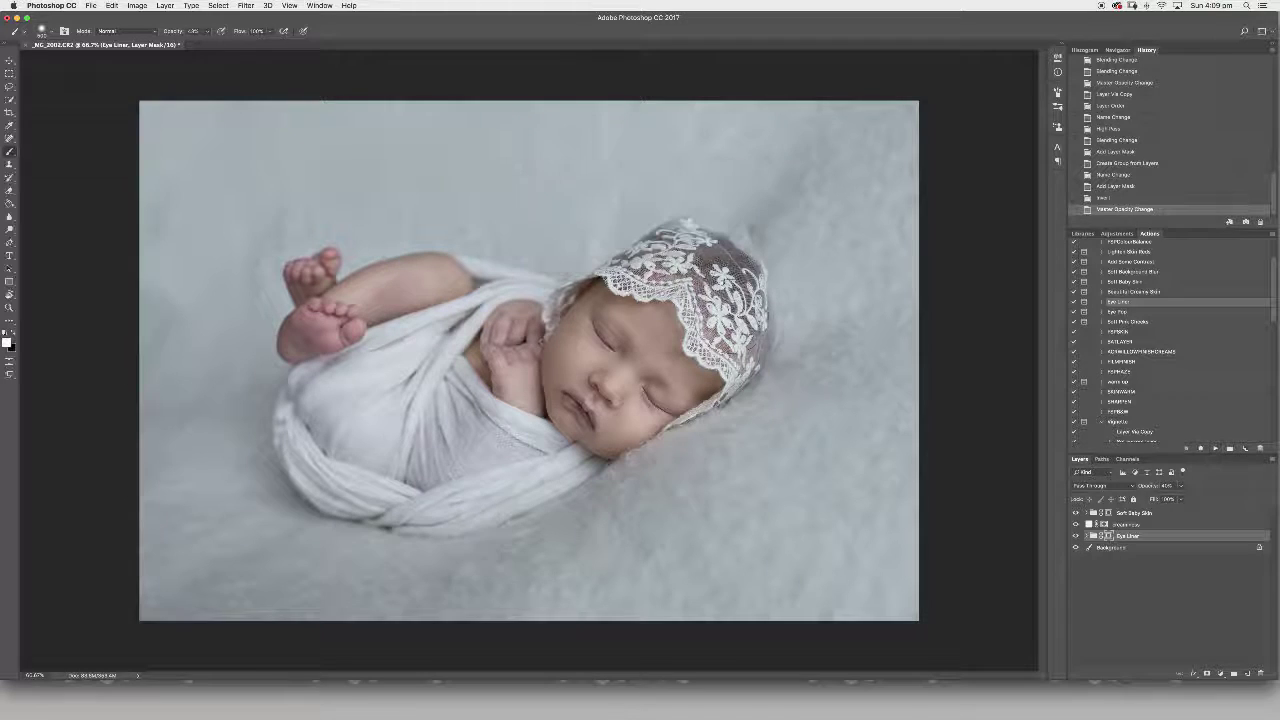
Paint the Eye Liner effect along the lash lines of both closed eyes with a very small brush
key("super+equal")
key("super+equal")
key("super+equal")
key("super+equal")
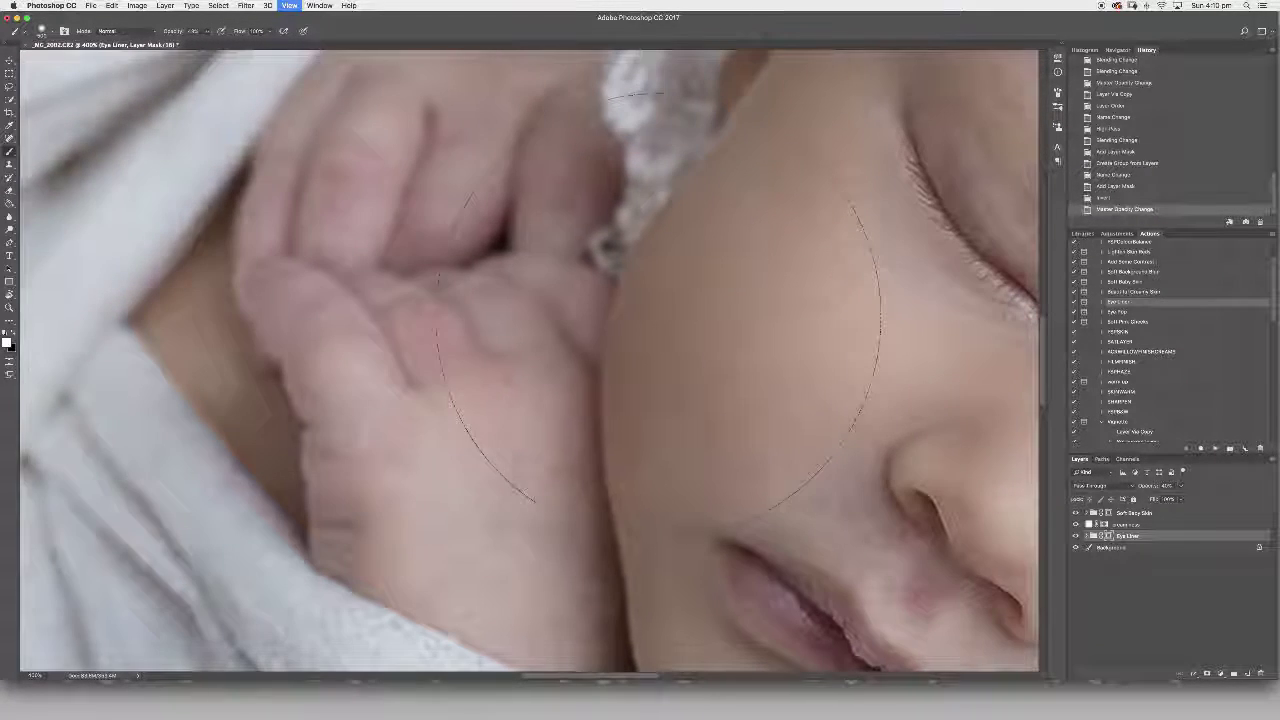
scroll(665, 290, "right", 10)
scroll(650, 320, "right", 20)
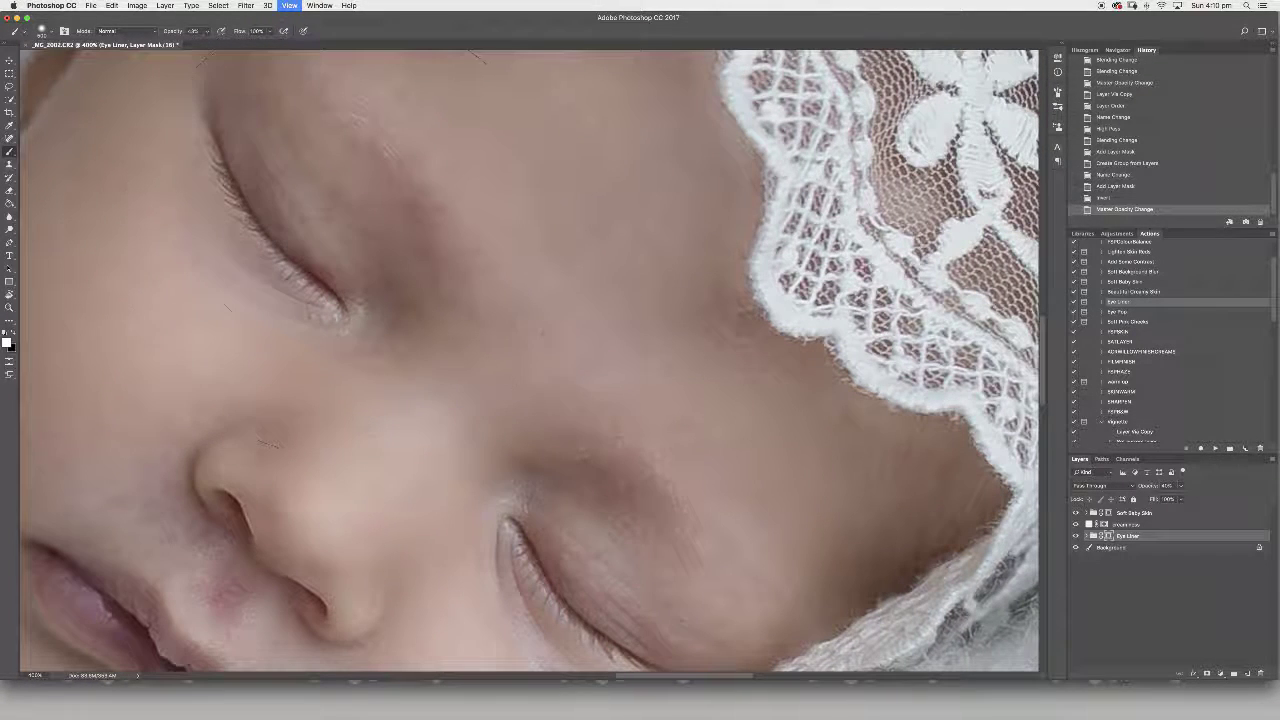
key("bracketleft")
key("bracketleft")
key("bracketleft")
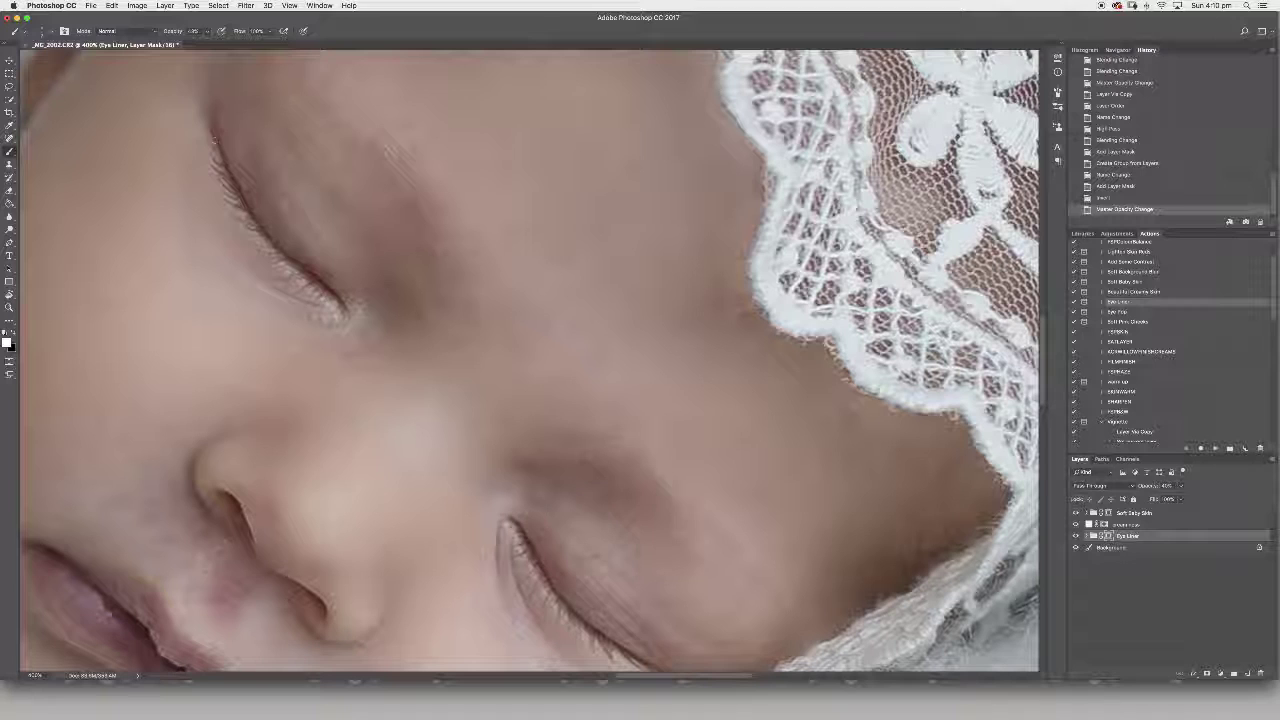
left_click_drag(251, 212, 318, 282)
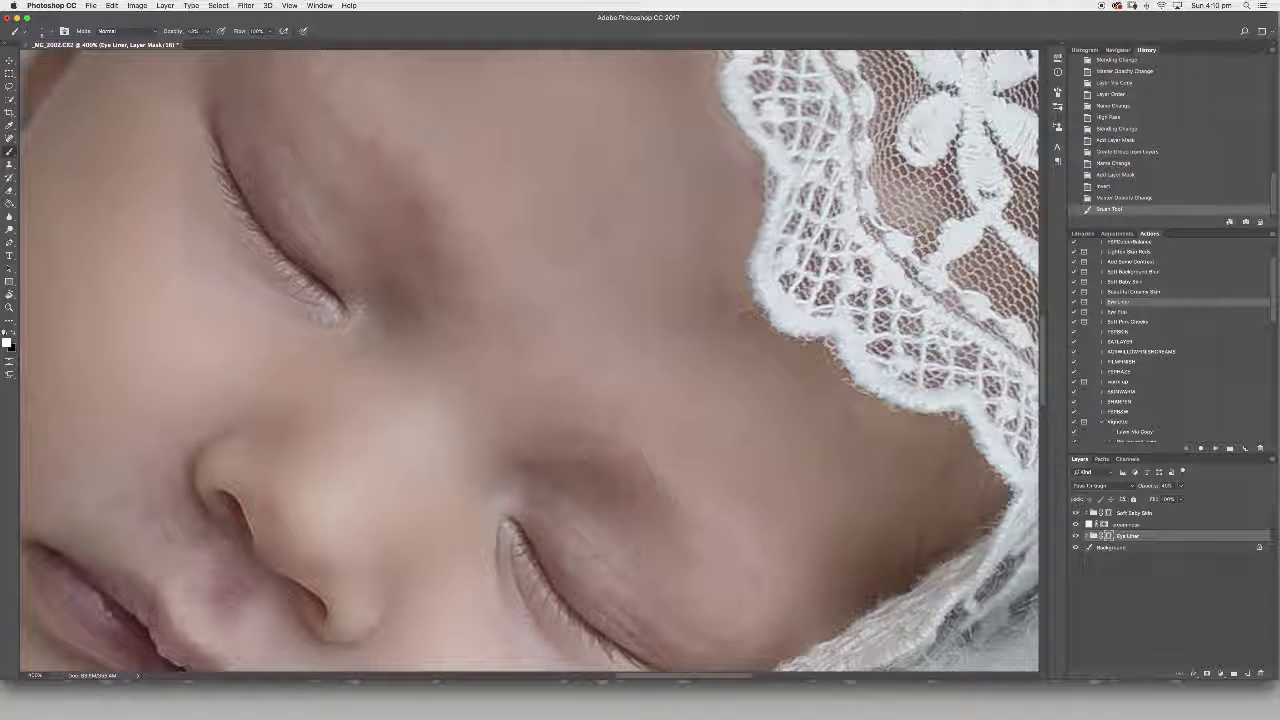
mouse_move(514, 526)
left_mouse_down()
mouse_move(566, 603)
mouse_move(649, 666)
left_mouse_up()
Run the Soft Pink Cheeks action on the Background layer and dismiss its instruction message
left_click(1107, 549)
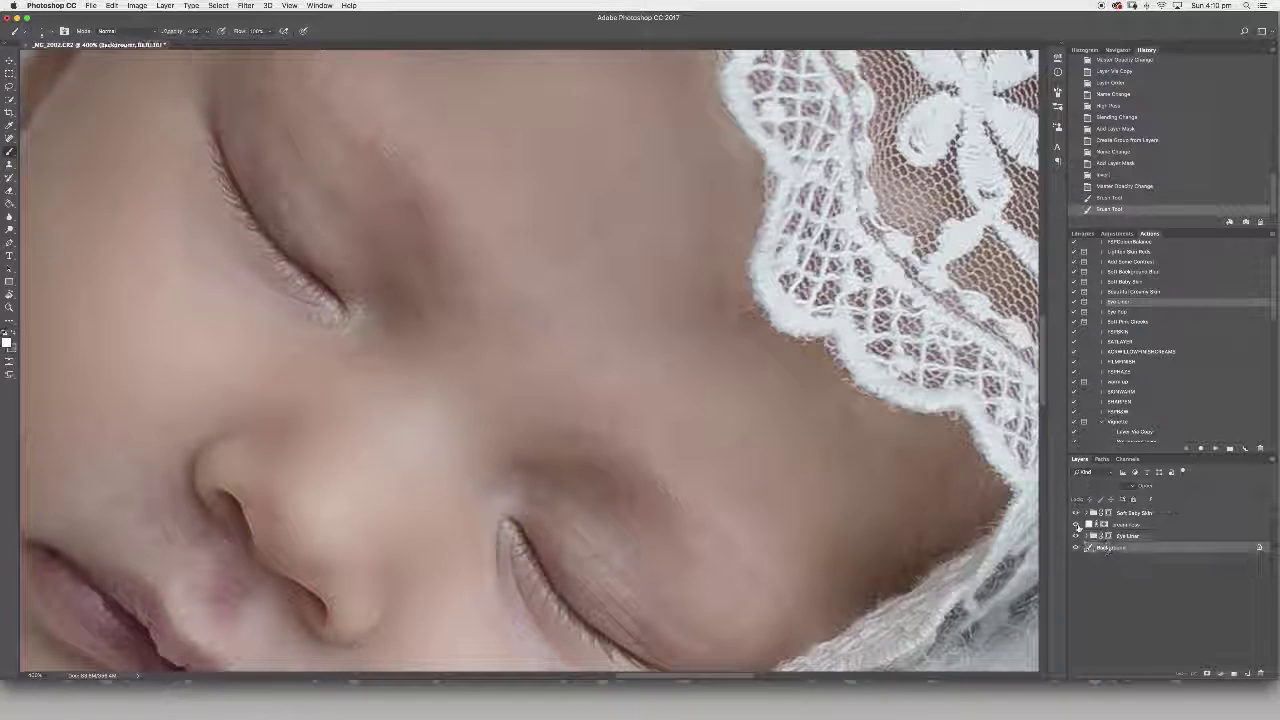
key("super+minus")
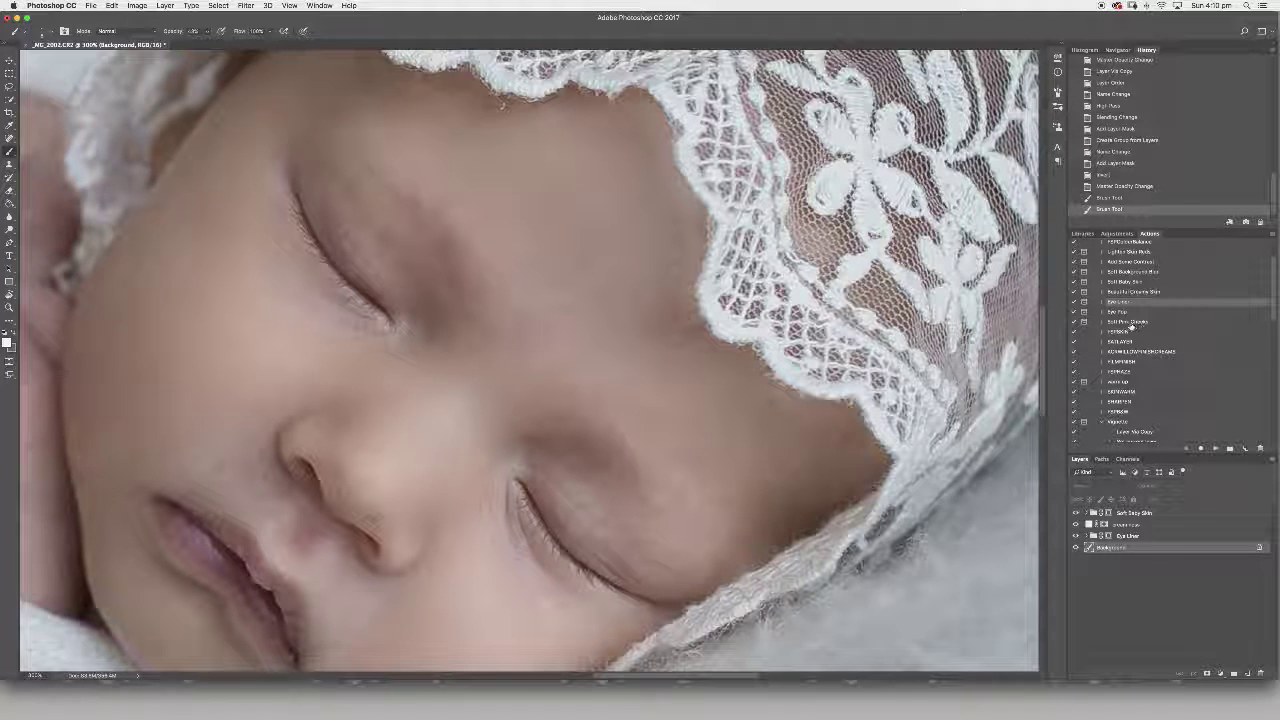
left_click(1130, 322)
left_click(1215, 448)
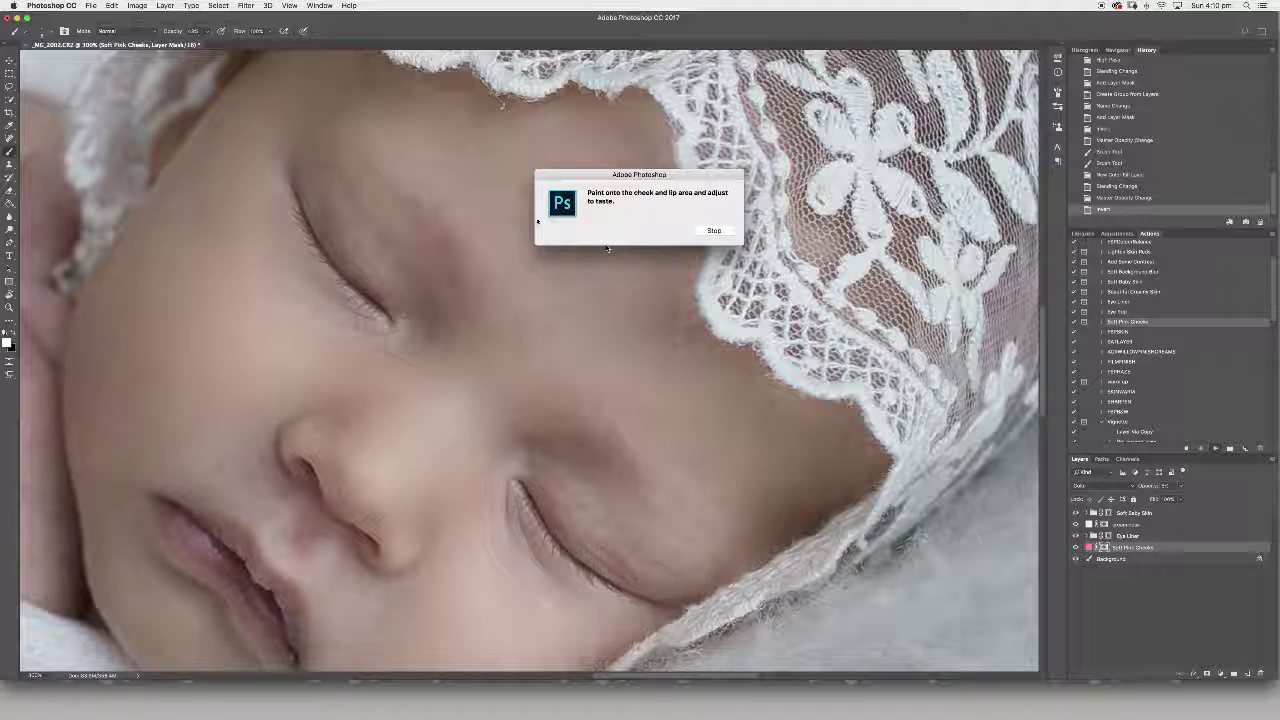
left_click(714, 231)
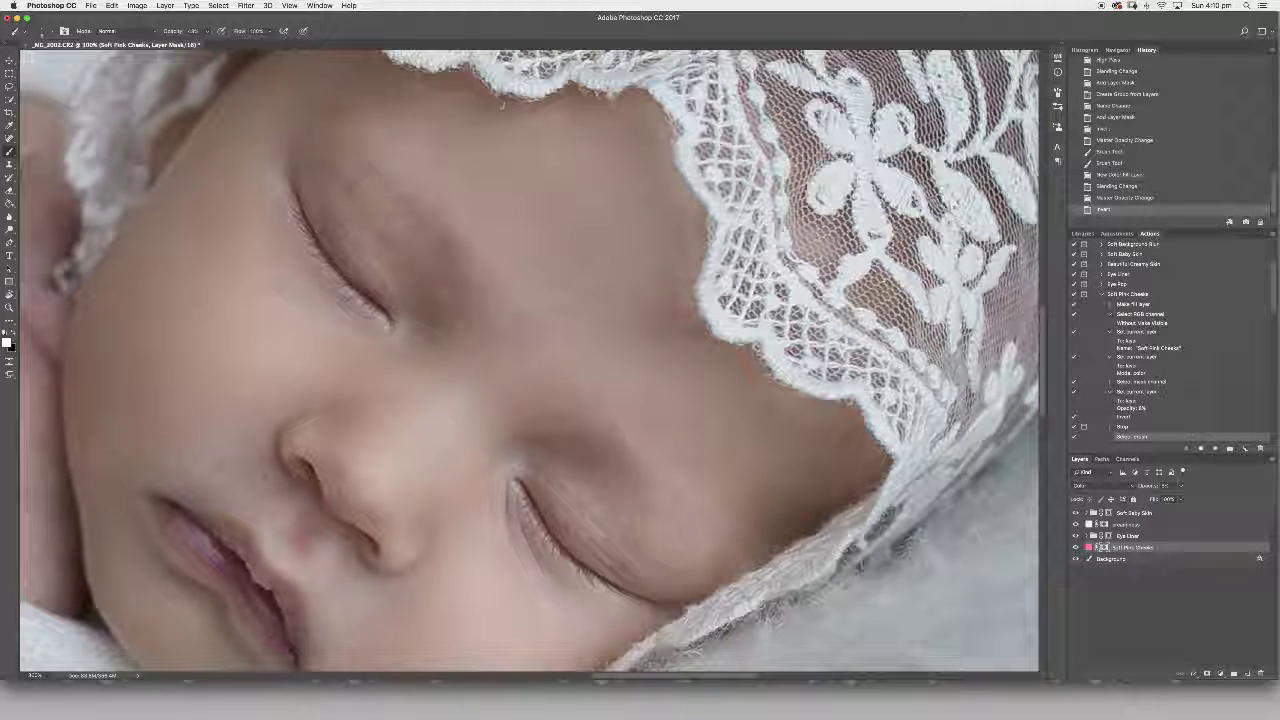
Paint the Soft Pink Cheeks tint along the baby's lips with a brush sized to fit them
key("]")
key("]")
key("]")
key("]")
key("]")
key("]")
key("]")
key("]")
key("]")
key("]")
key("]")
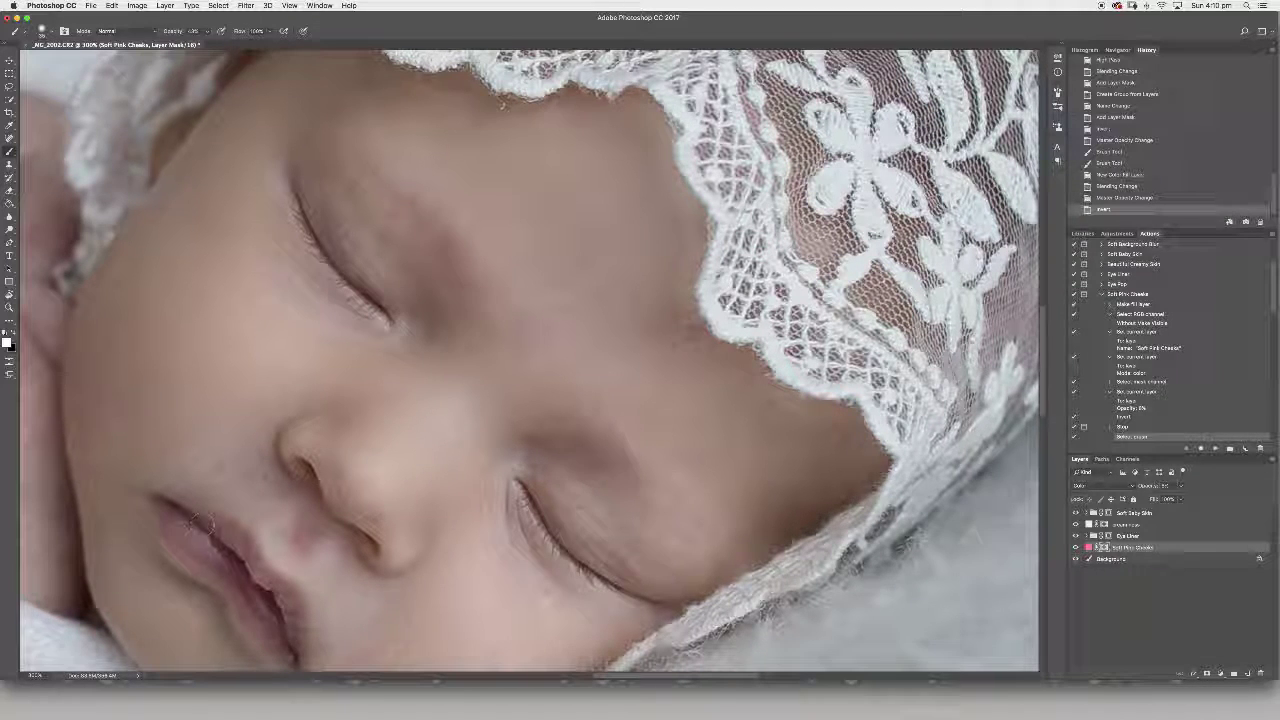
left_click_drag(200, 522, 282, 620)
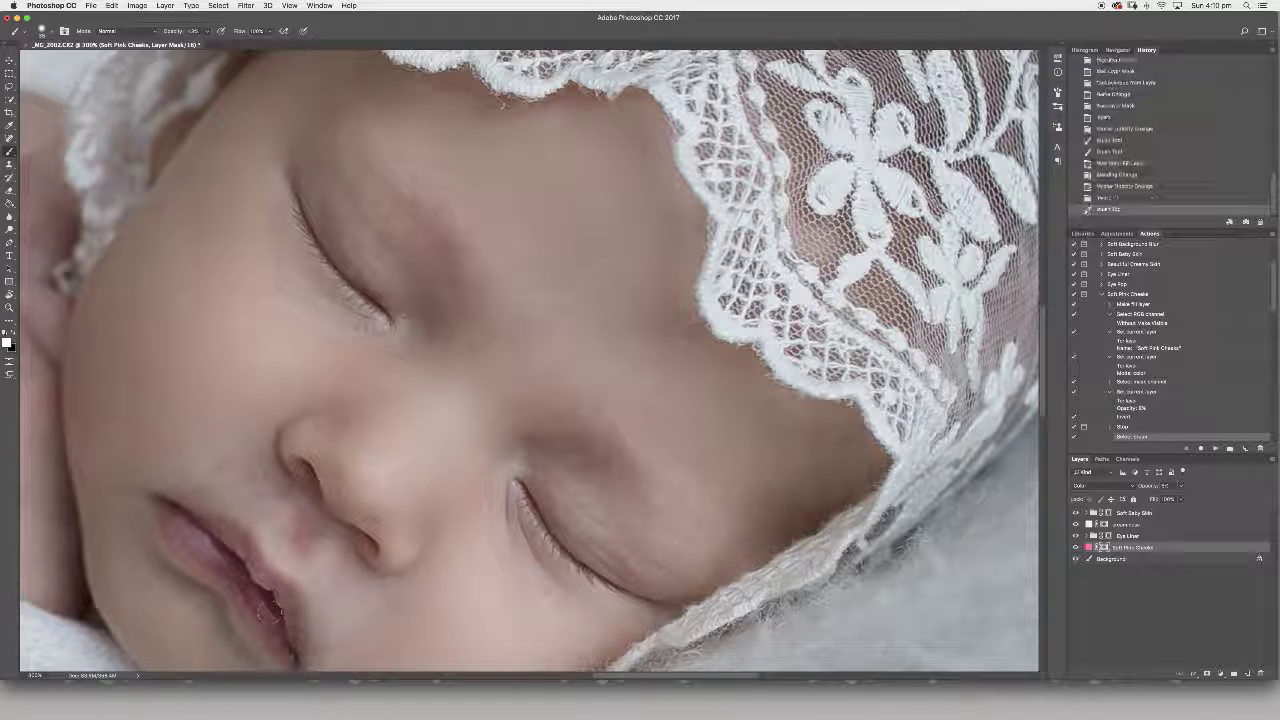
Enlarge the brush and dab the pink tint onto both of the baby's cheeks
key("bracketright")
key("bracketright")
key("bracketright")
key("bracketright")
key("bracketright")
key("bracketright")
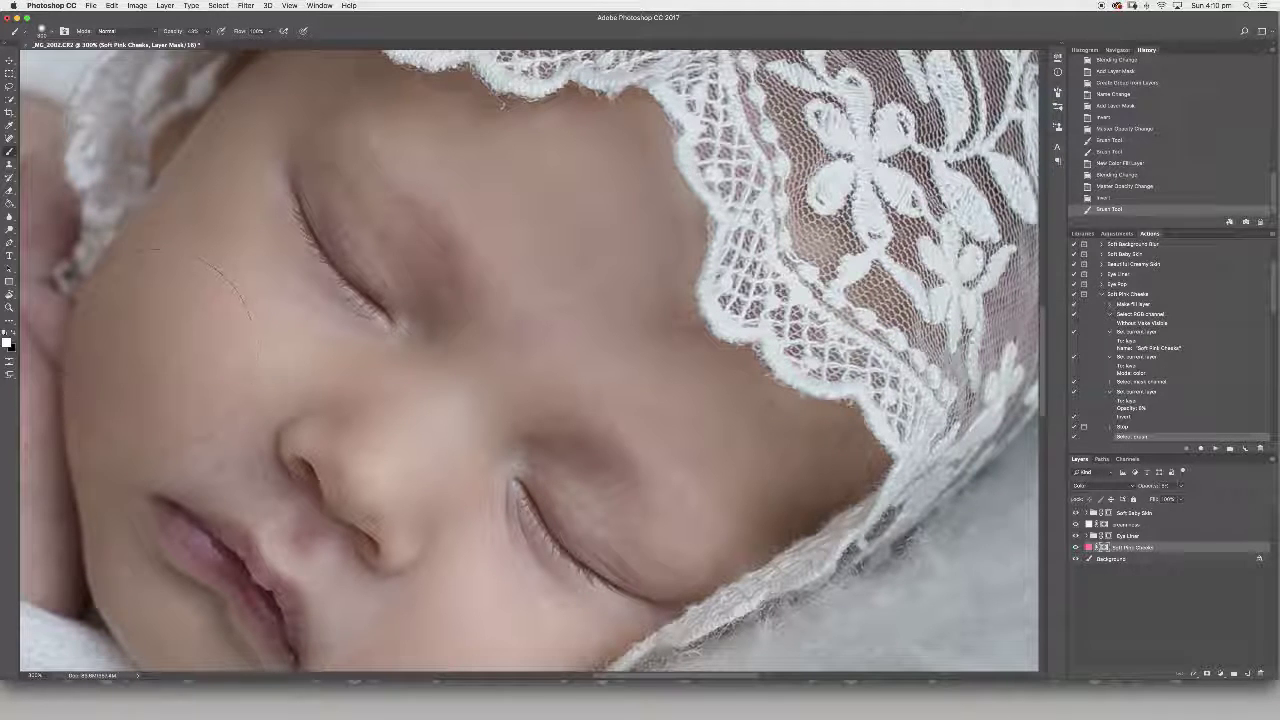
left_click(153, 354)
scroll(153, 354, "down", 5)
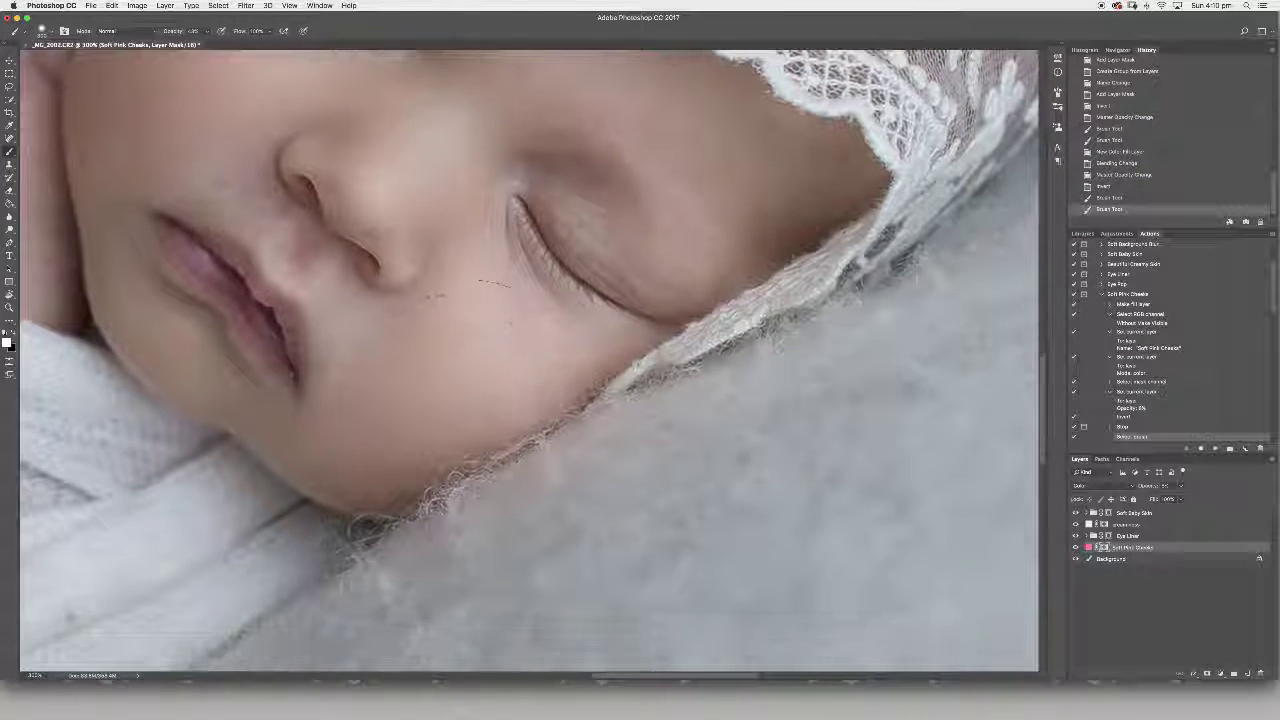
left_click(466, 388)
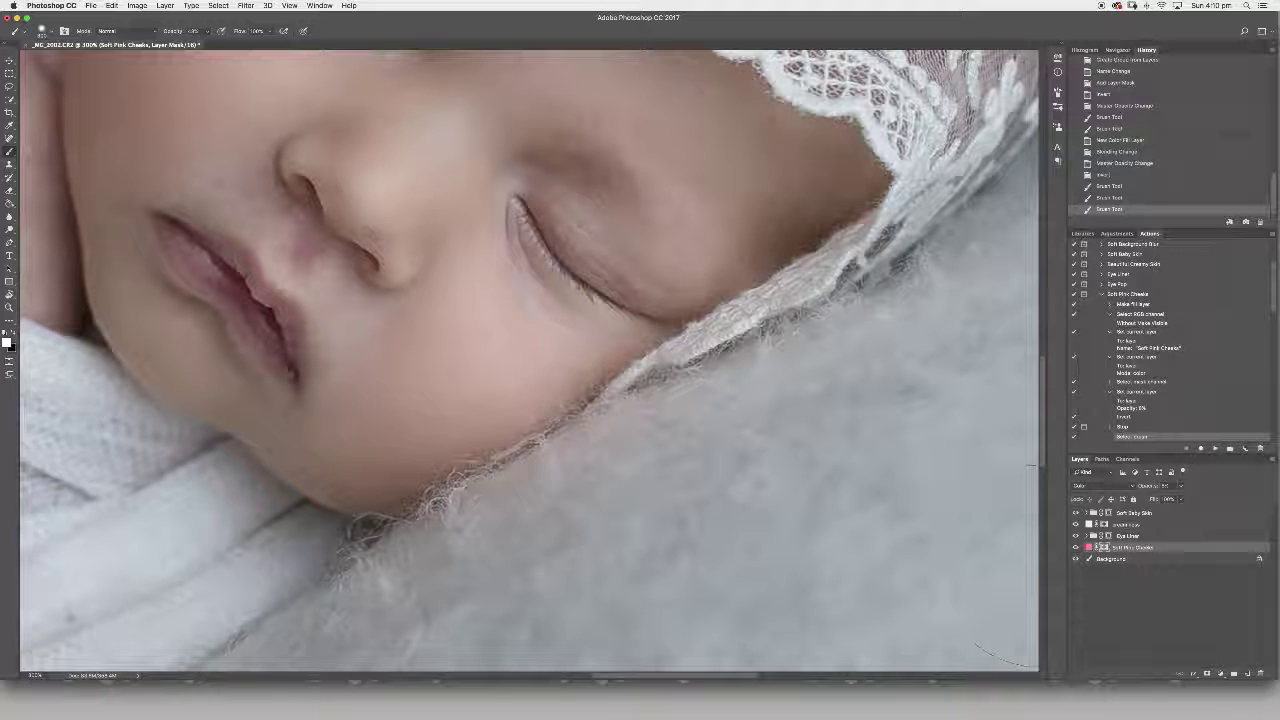
Compare the whole photo with and without the Soft Pink Cheeks layer, and flatten the image
key("super+minus")
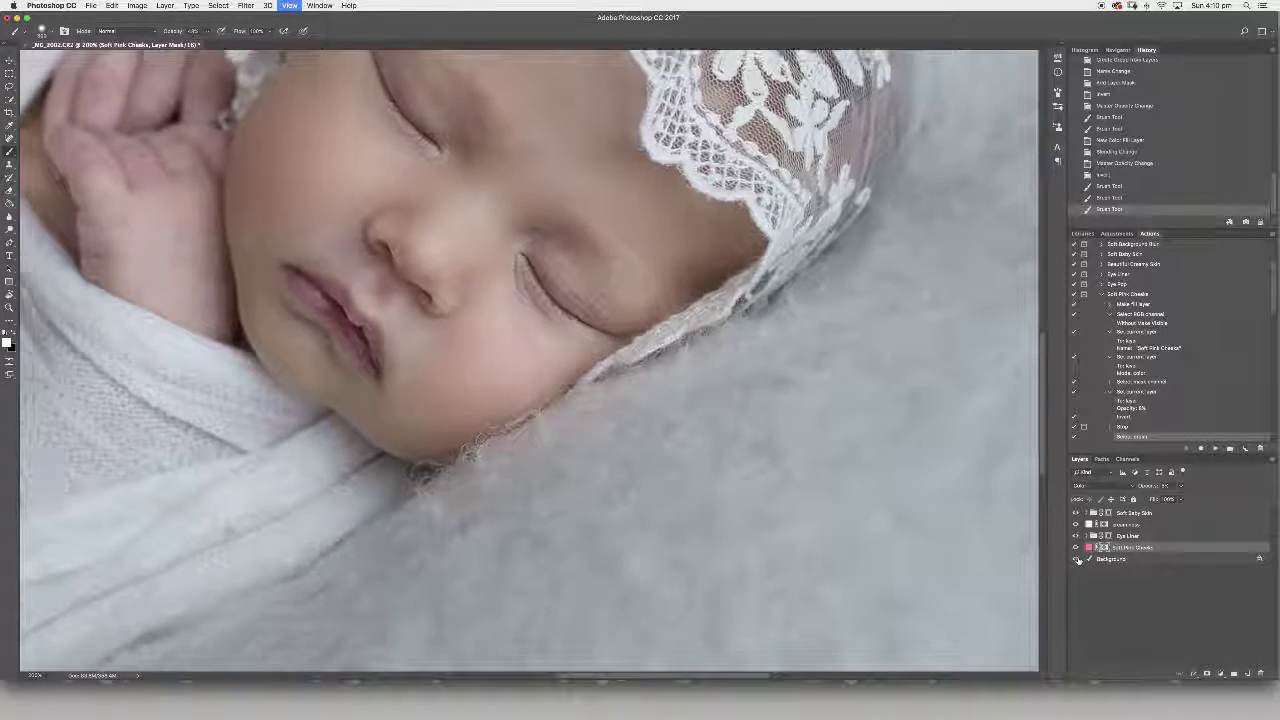
key("super+minus")
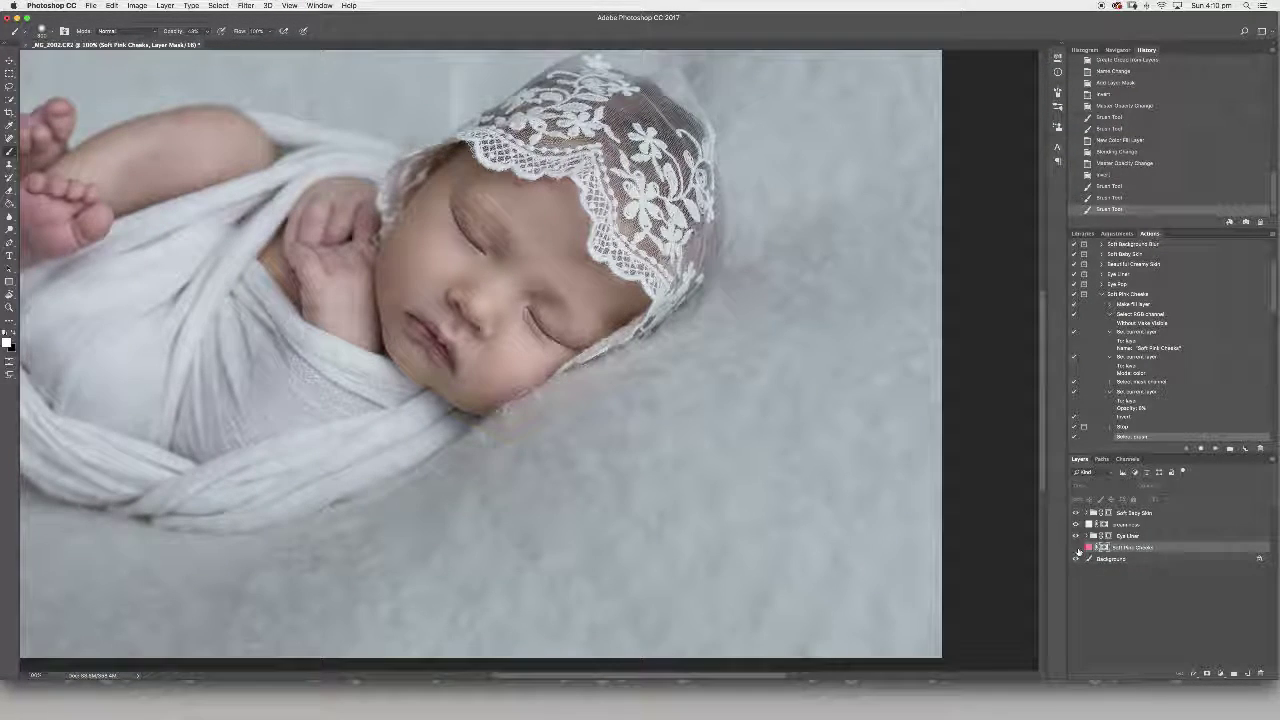
left_click(1077, 549)
left_click(1117, 559)
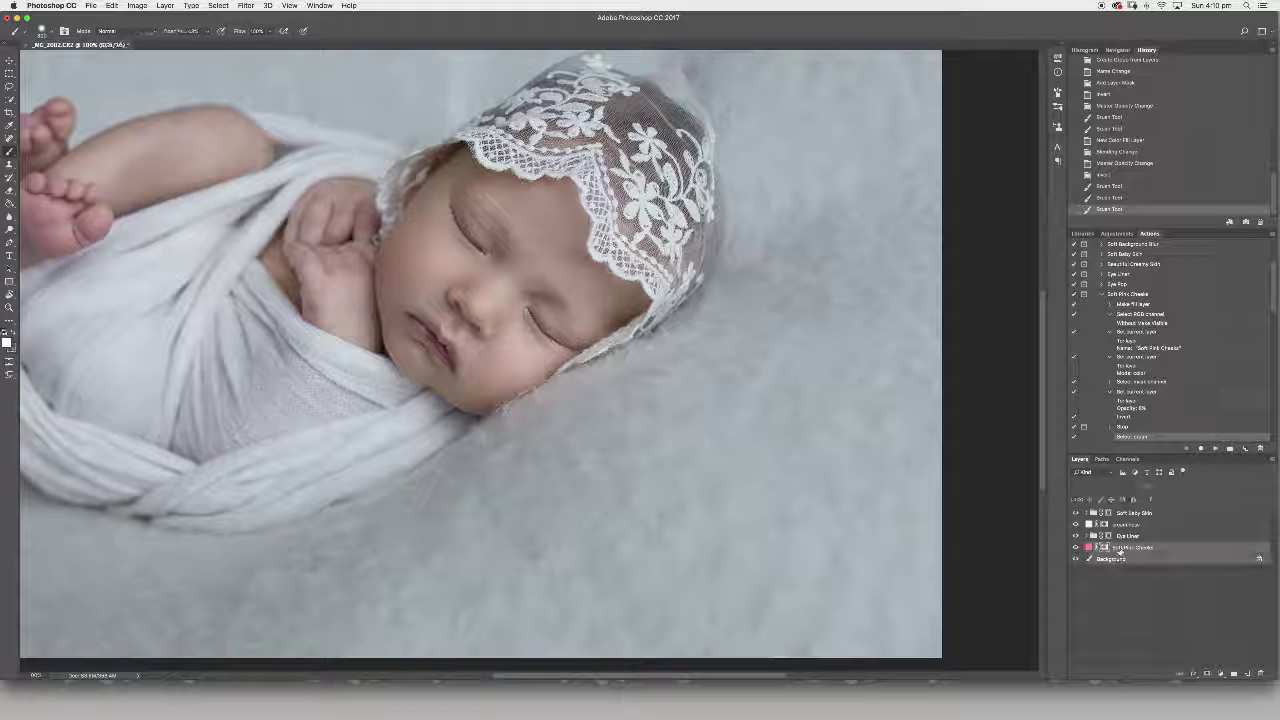
key("super+shift+e")
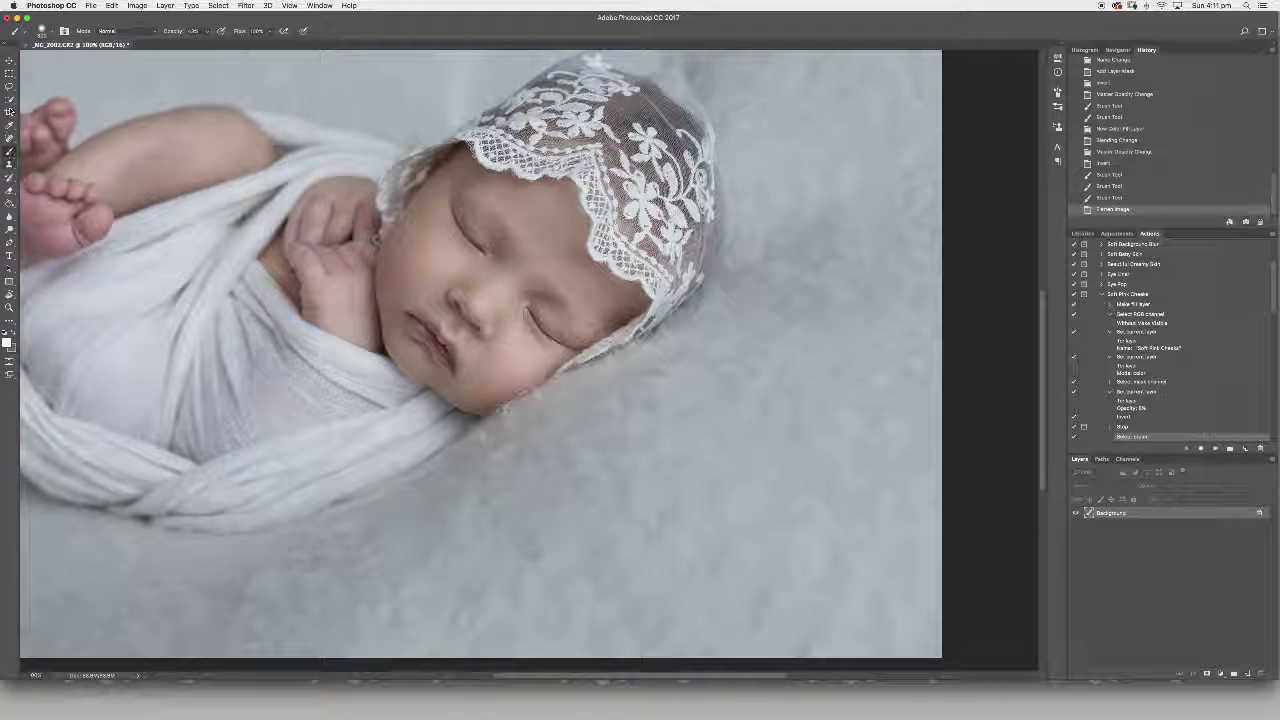
Lasso the skin around the baby's mouth and add a Color Balance adjustment, shifting its midtones slightly toward yellow
left_click(9, 88)
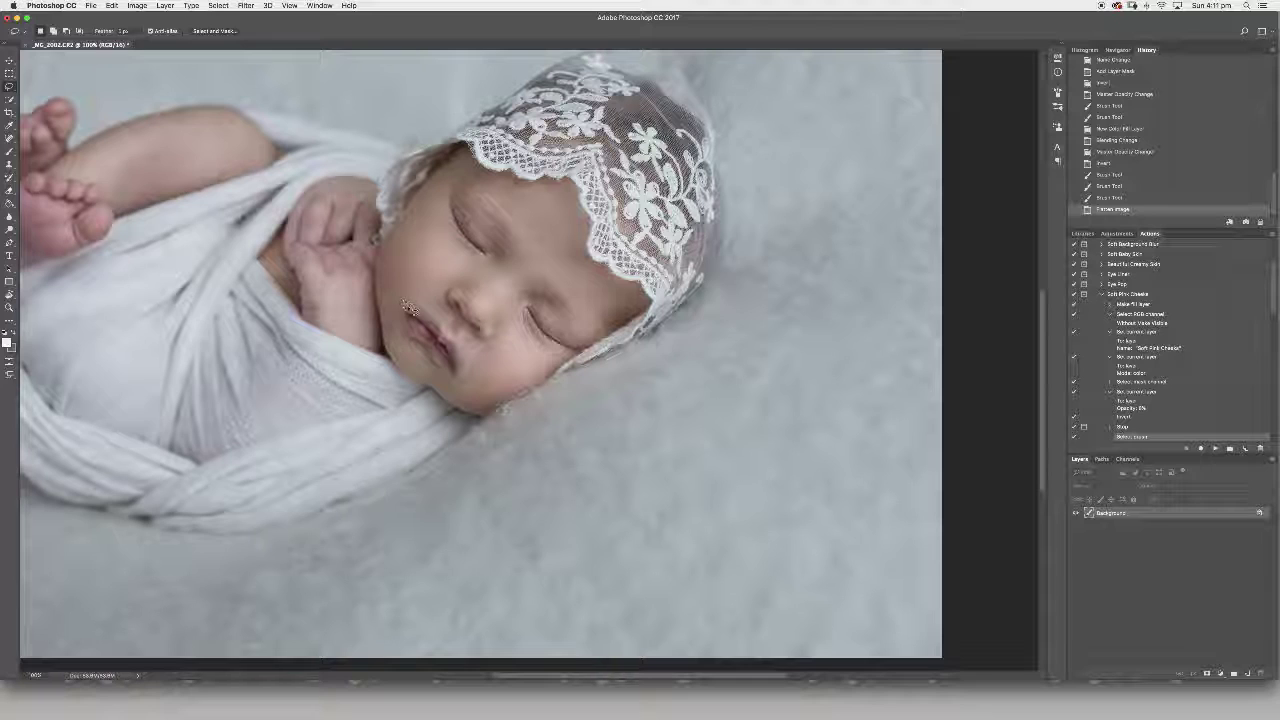
mouse_move(433, 299)
left_mouse_down()
mouse_move(450, 302)
mouse_move(490, 360)
mouse_move(466, 374)
mouse_move(414, 306)
mouse_move(425, 300)
left_mouse_up()
left_click(1207, 674)
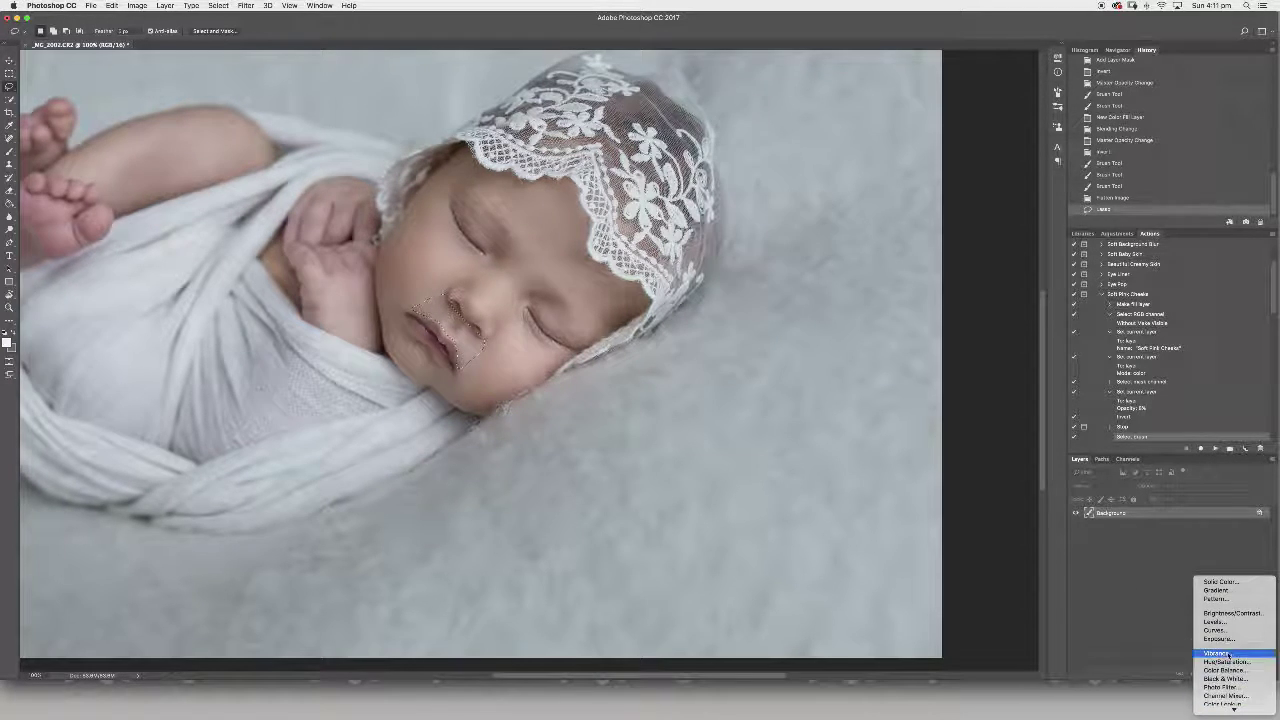
left_click(1222, 671)
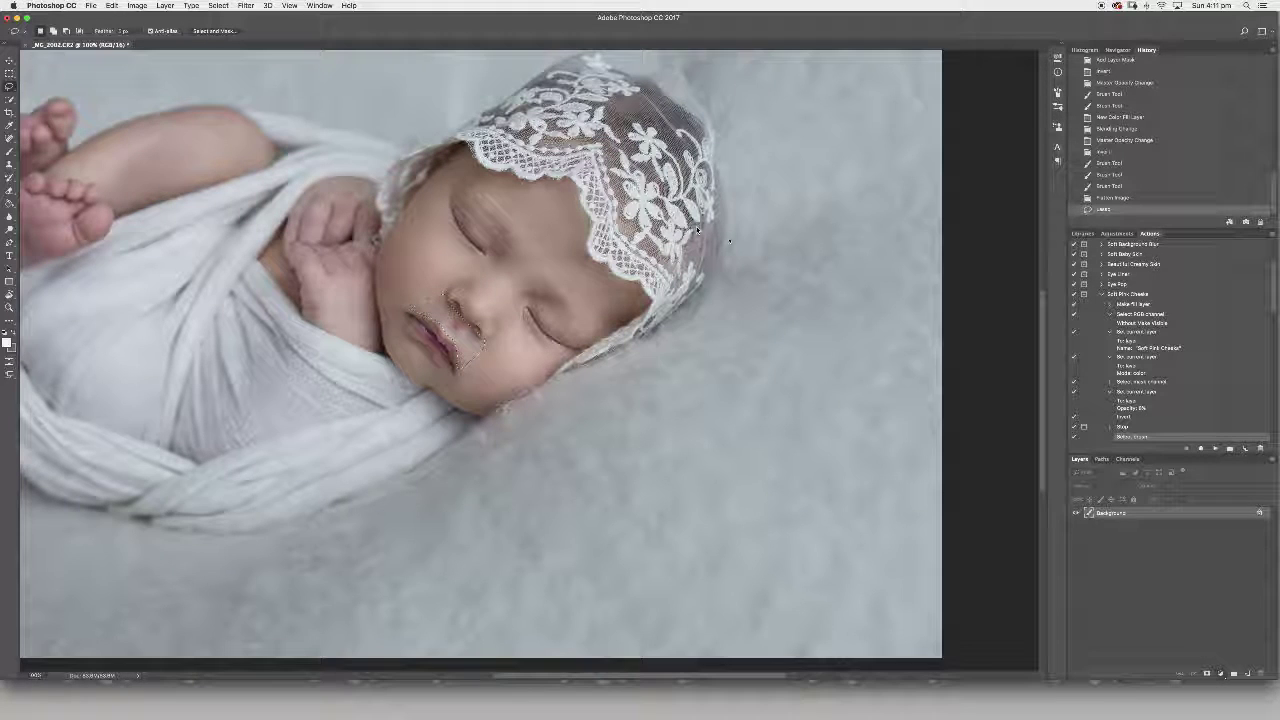
left_click(1018, 99)
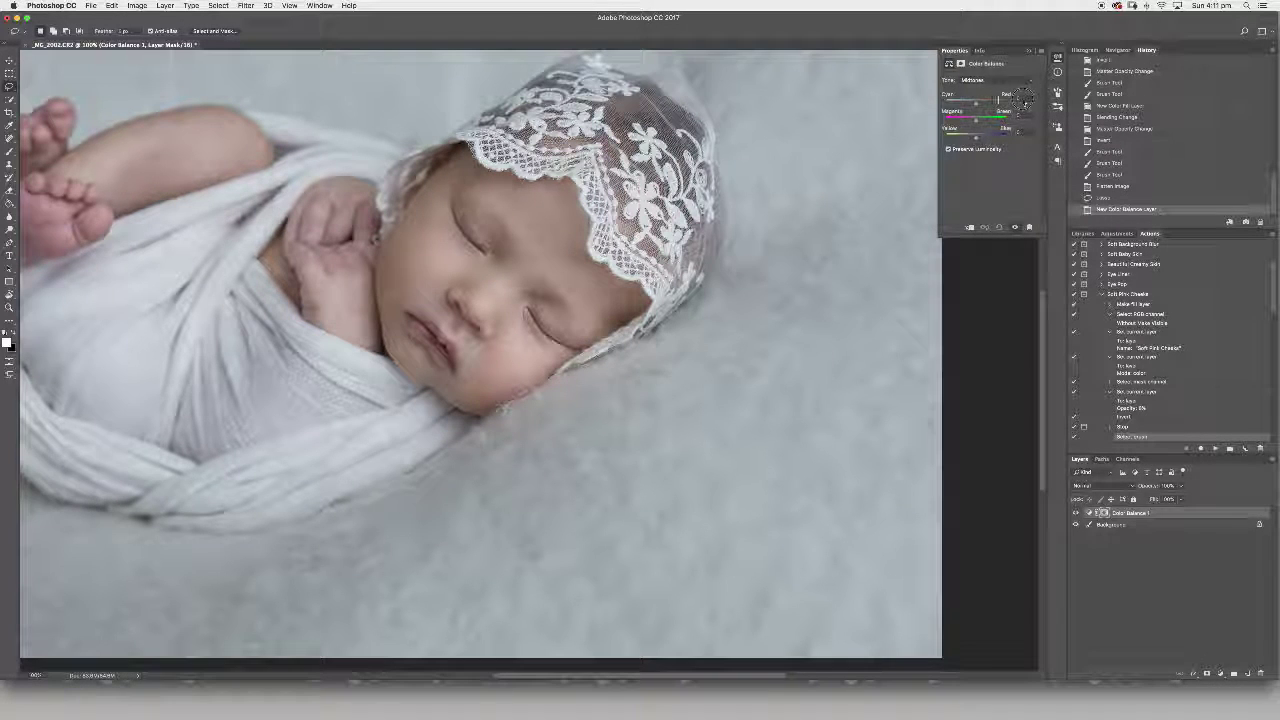
left_click_drag(978, 120, 978, 120)
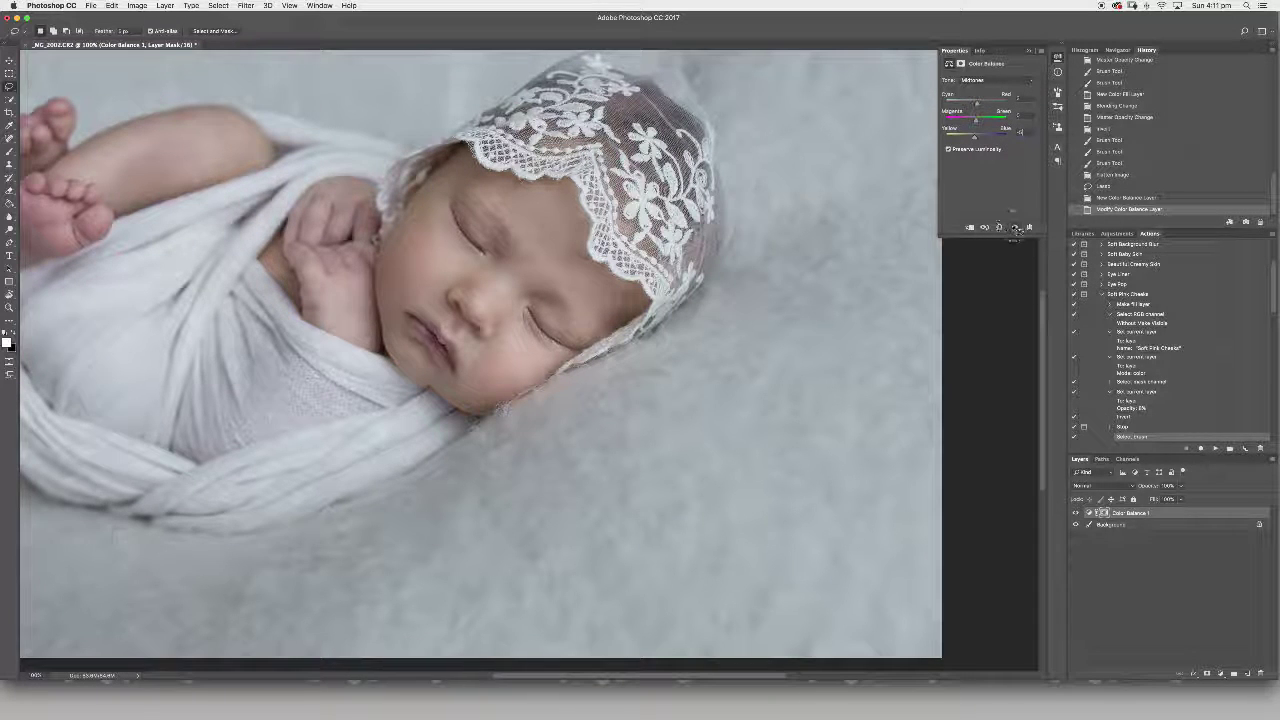
Toggle the Color Balance adjustment's visibility to compare the skin around the mouth before and after
left_click(1015, 228)
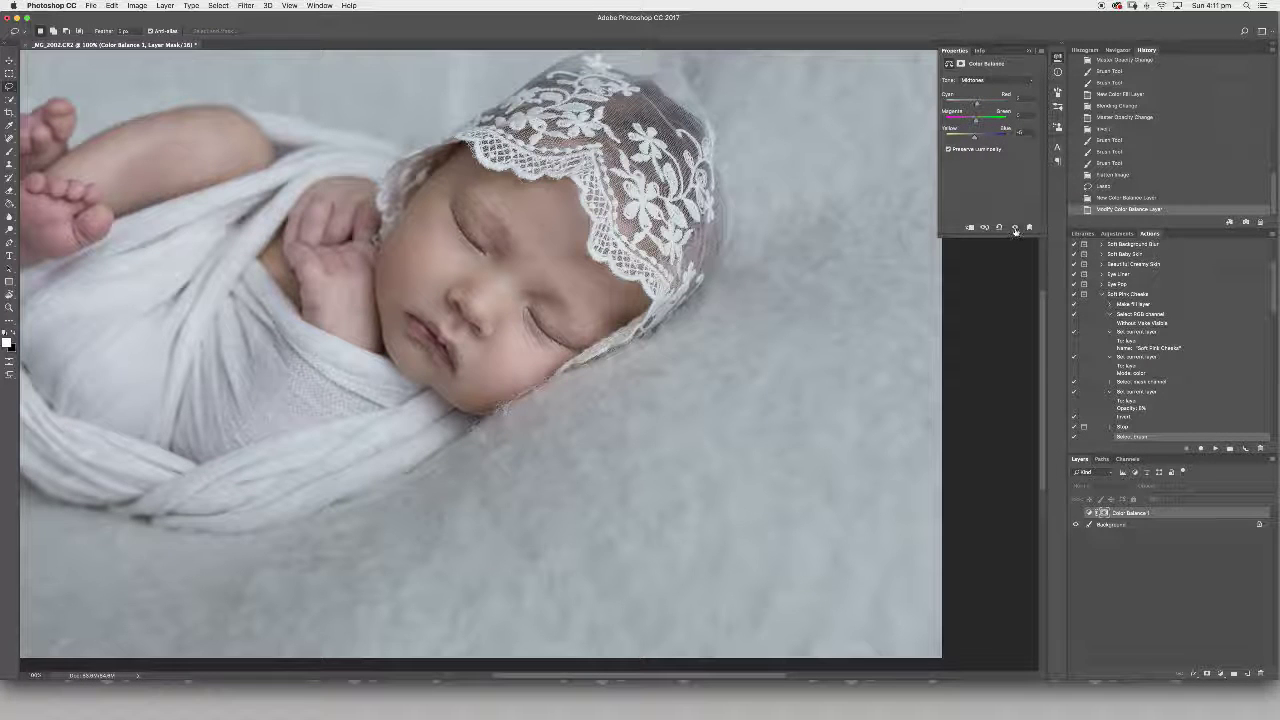
left_click(1015, 228)
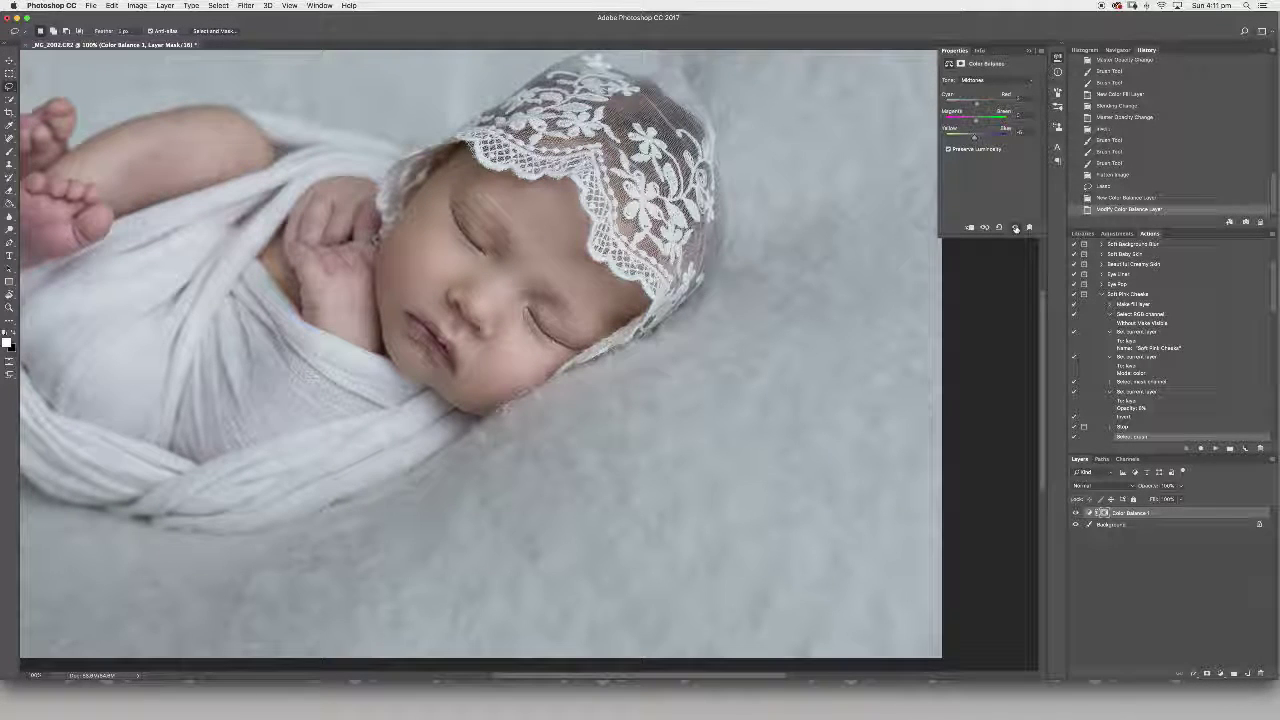
left_click(1015, 228)
left_click(1016, 229)
left_click(1015, 228)
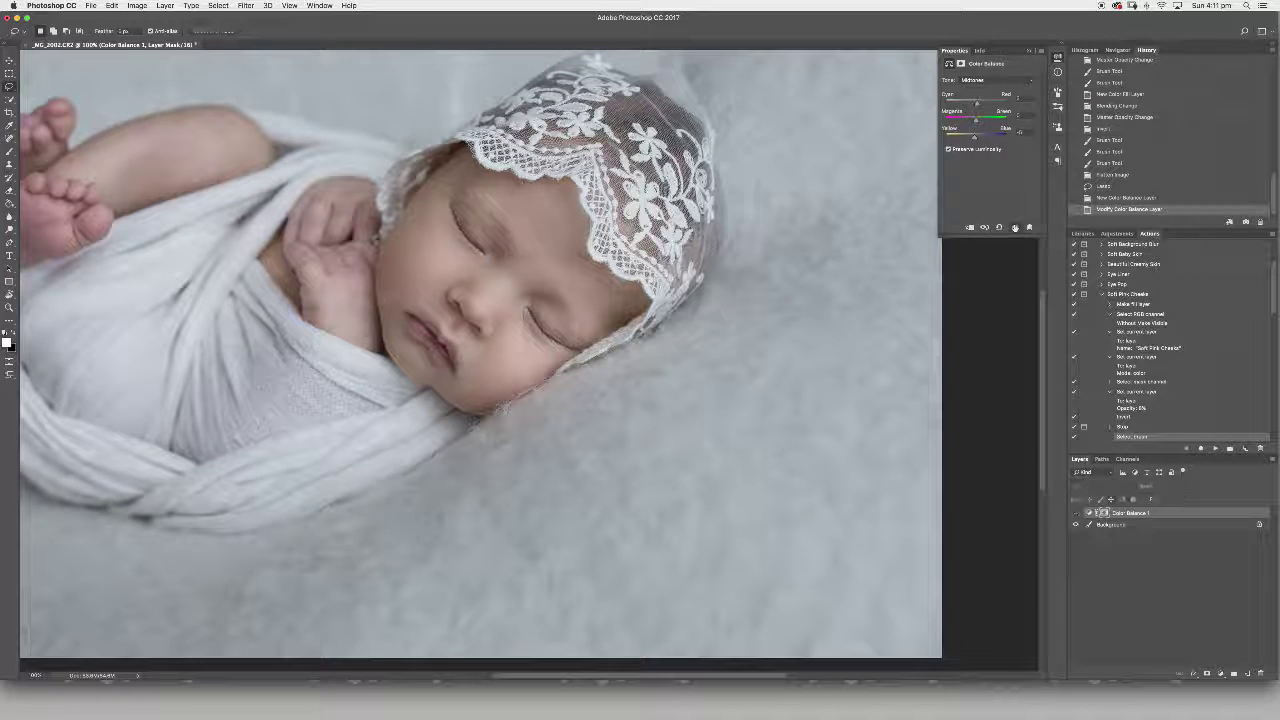
Turn the Color Balance adjustment back on and fine-tune its midtone yellow–blue value for the skin around the mouth
left_click(1015, 228)
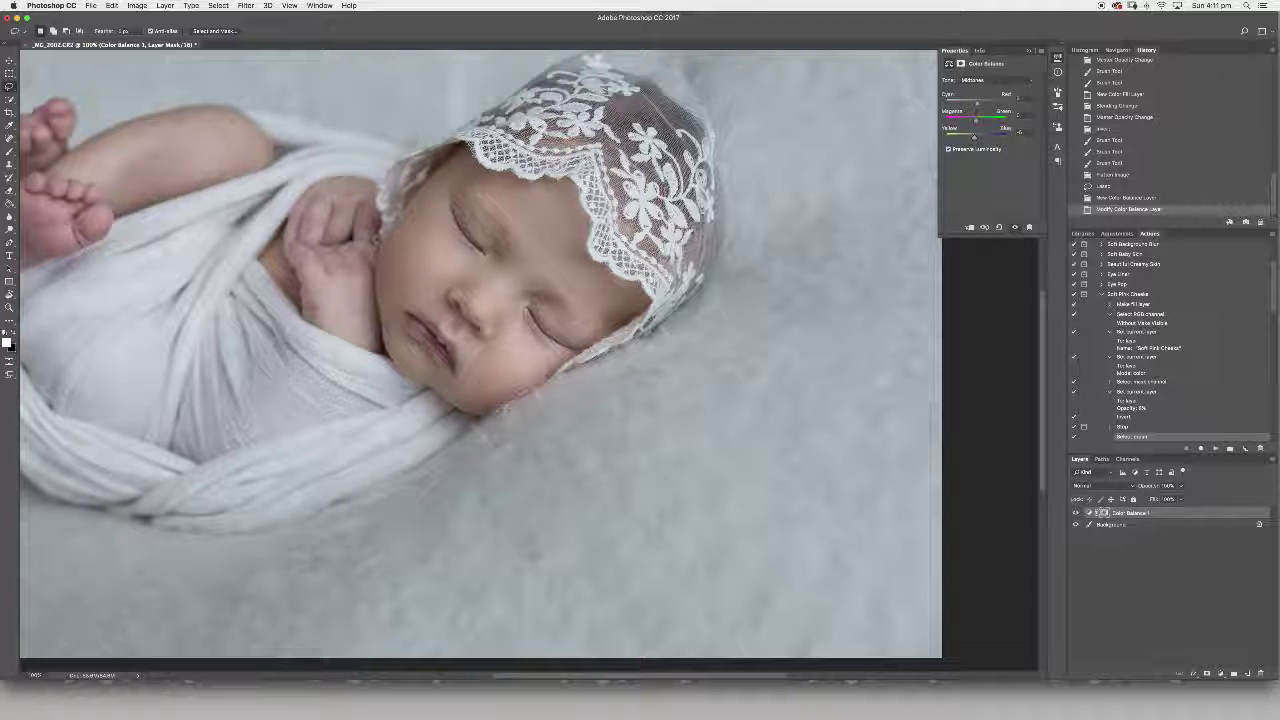
left_click(1018, 98)
type("4")
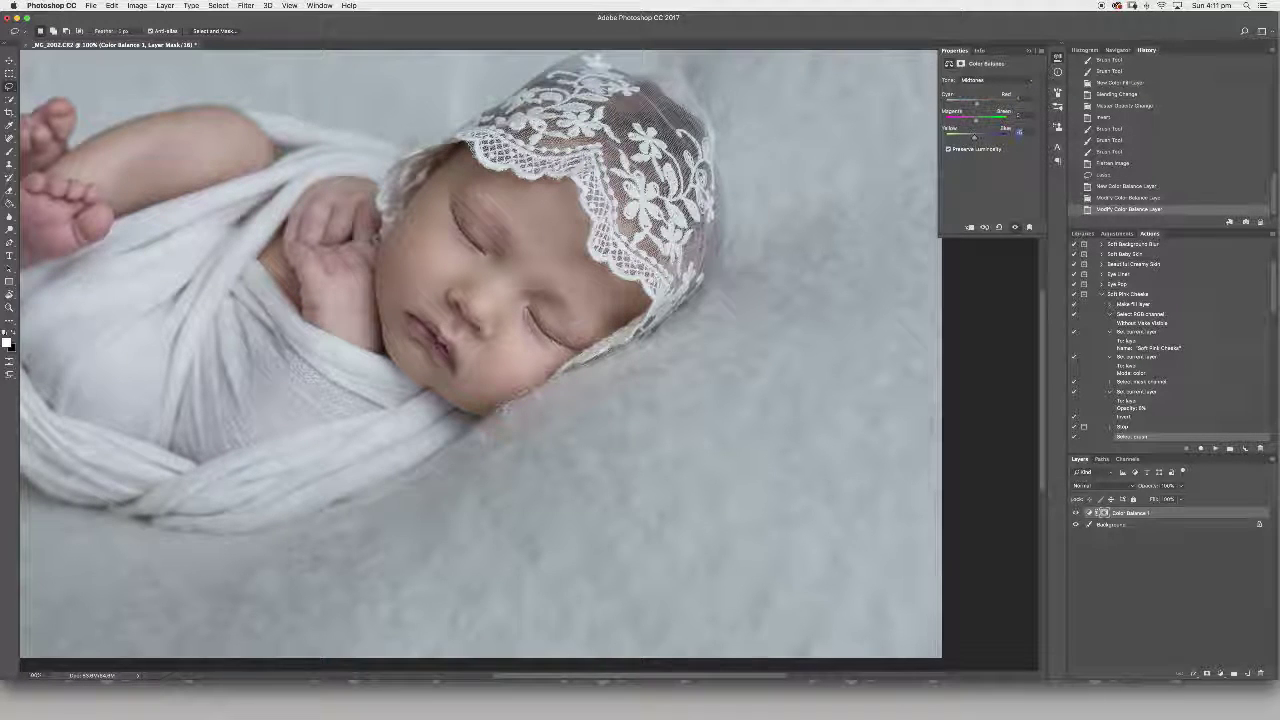
key("Return")
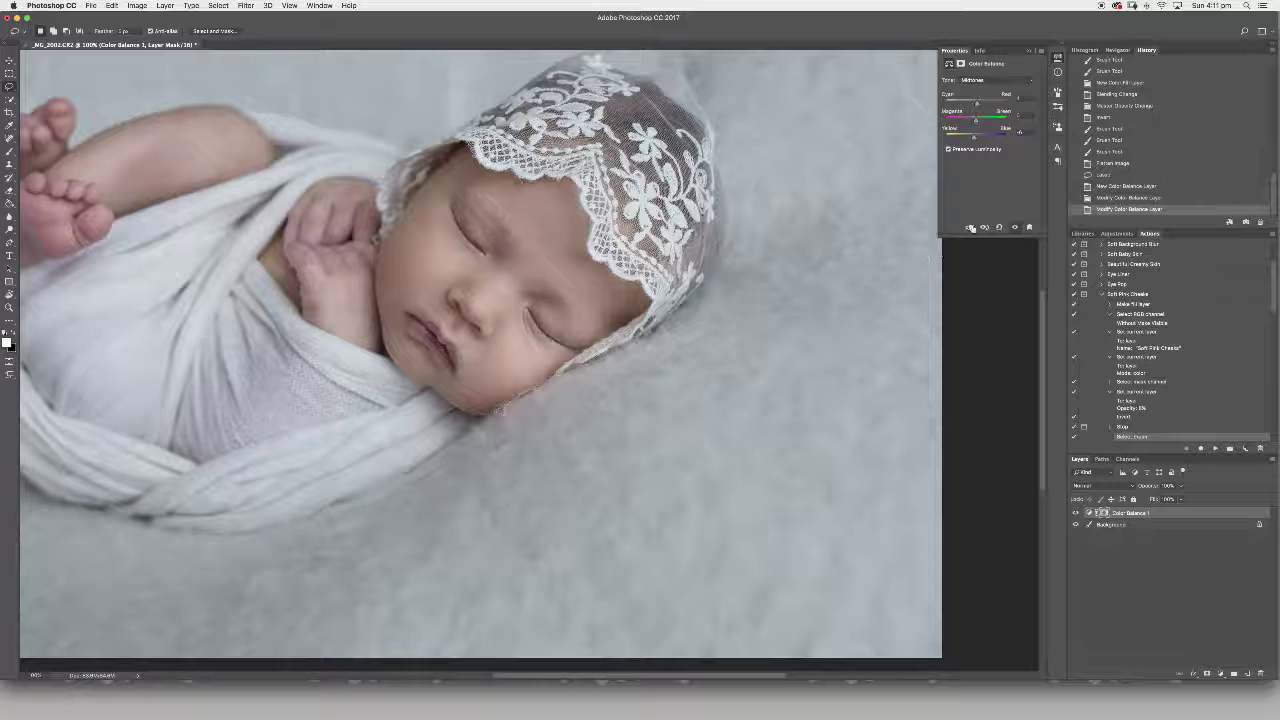
Compare the skin around the mouth with and without the Color Balance adjustment, and flatten the image
left_click(1015, 228)
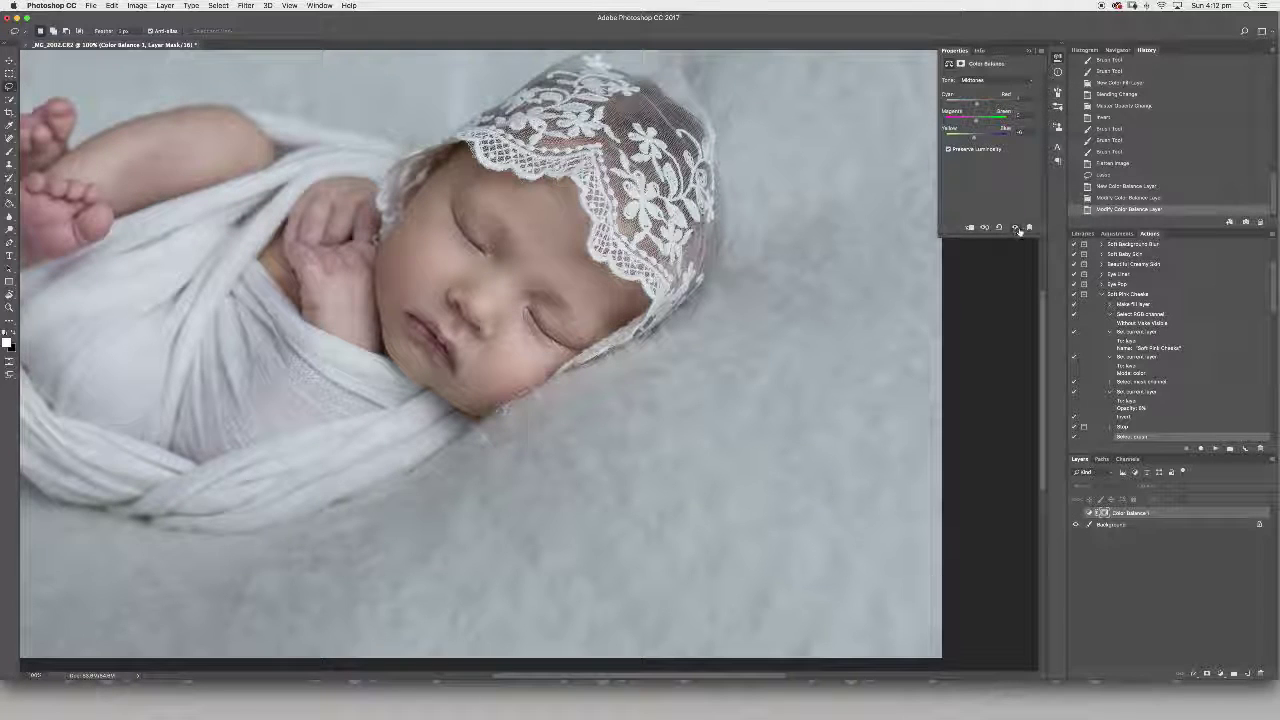
left_click(1015, 228)
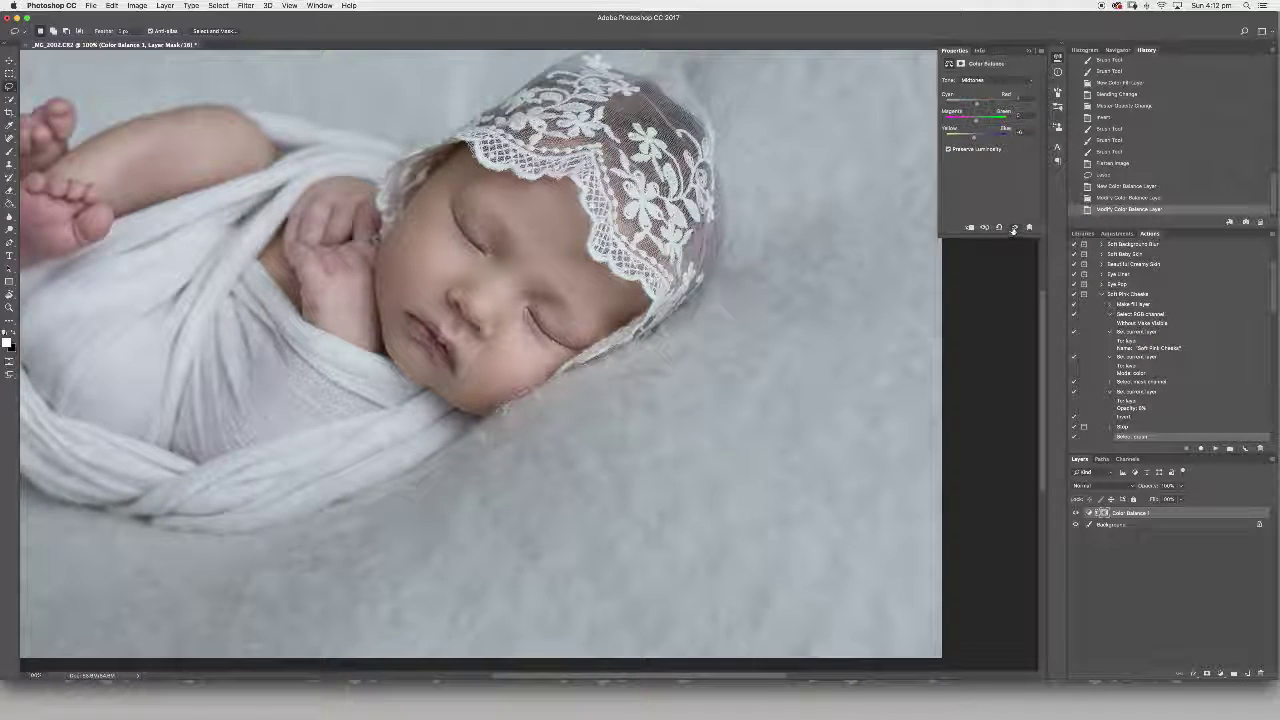
left_click(1015, 228)
left_click(1015, 228)
left_click(1016, 227)
left_click(1016, 227)
left_click(1027, 54)
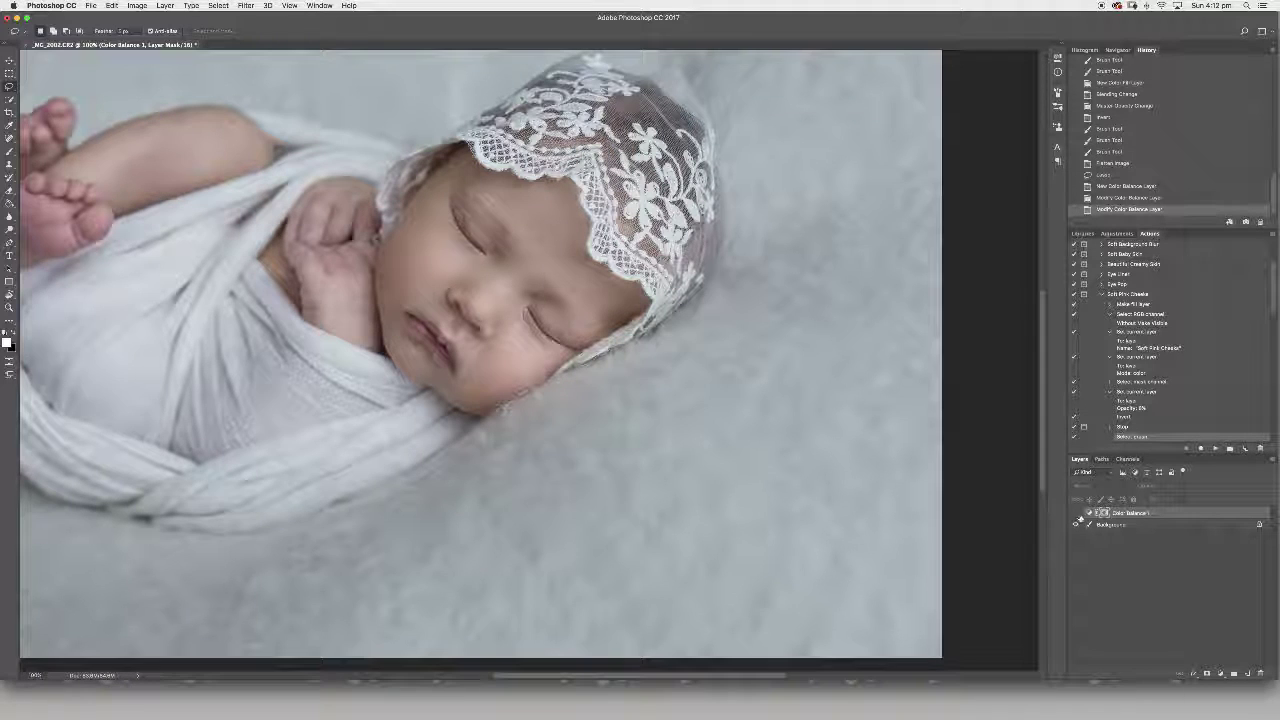
left_click(1076, 513)
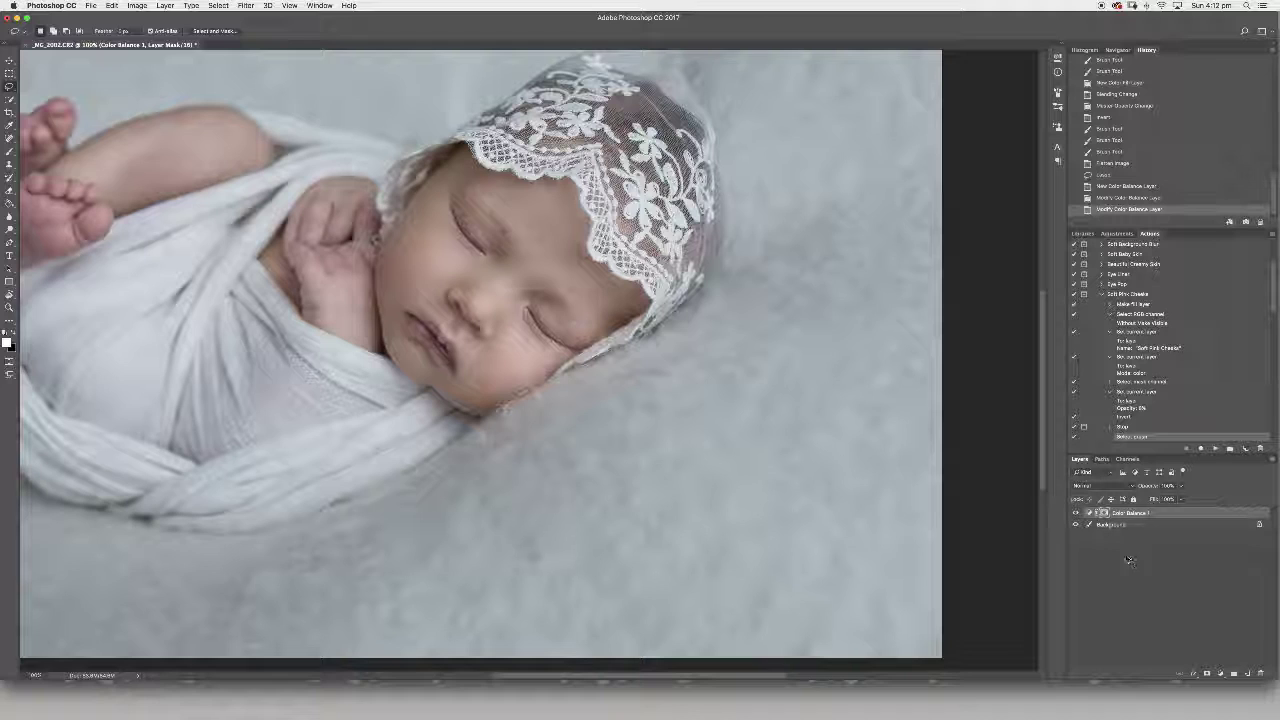
key("super+minus")
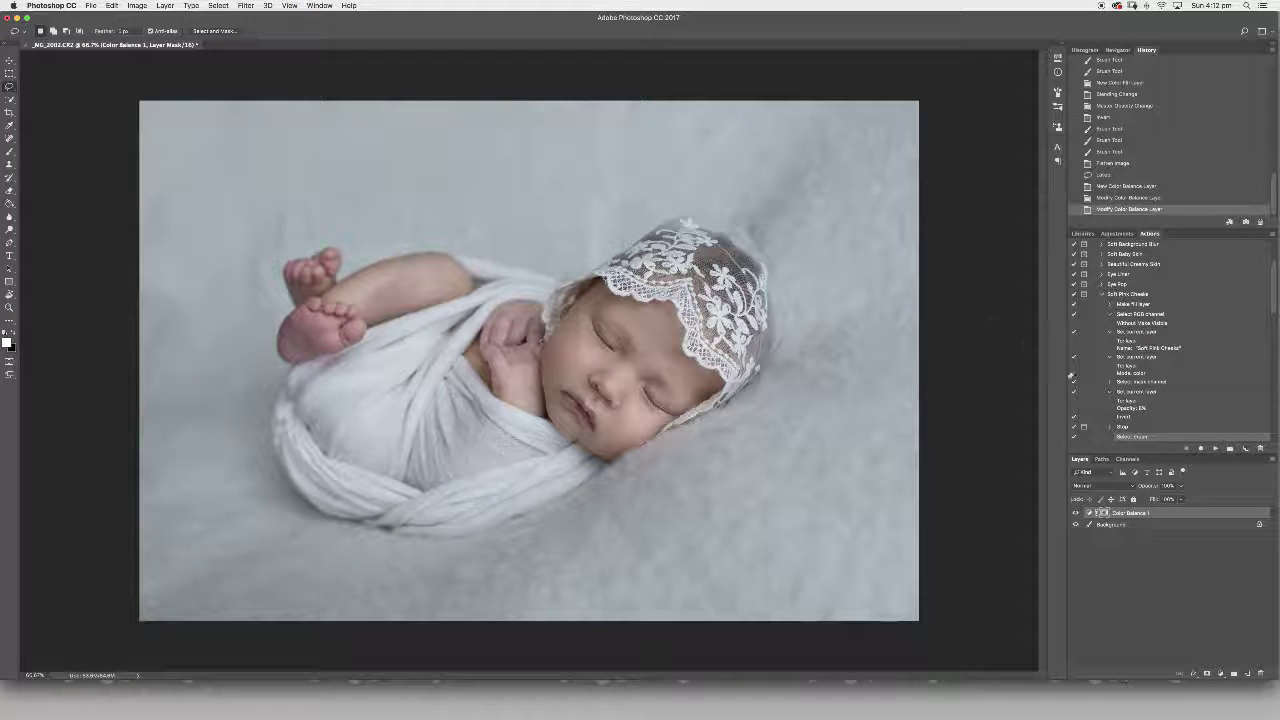
key("super+shift+e")
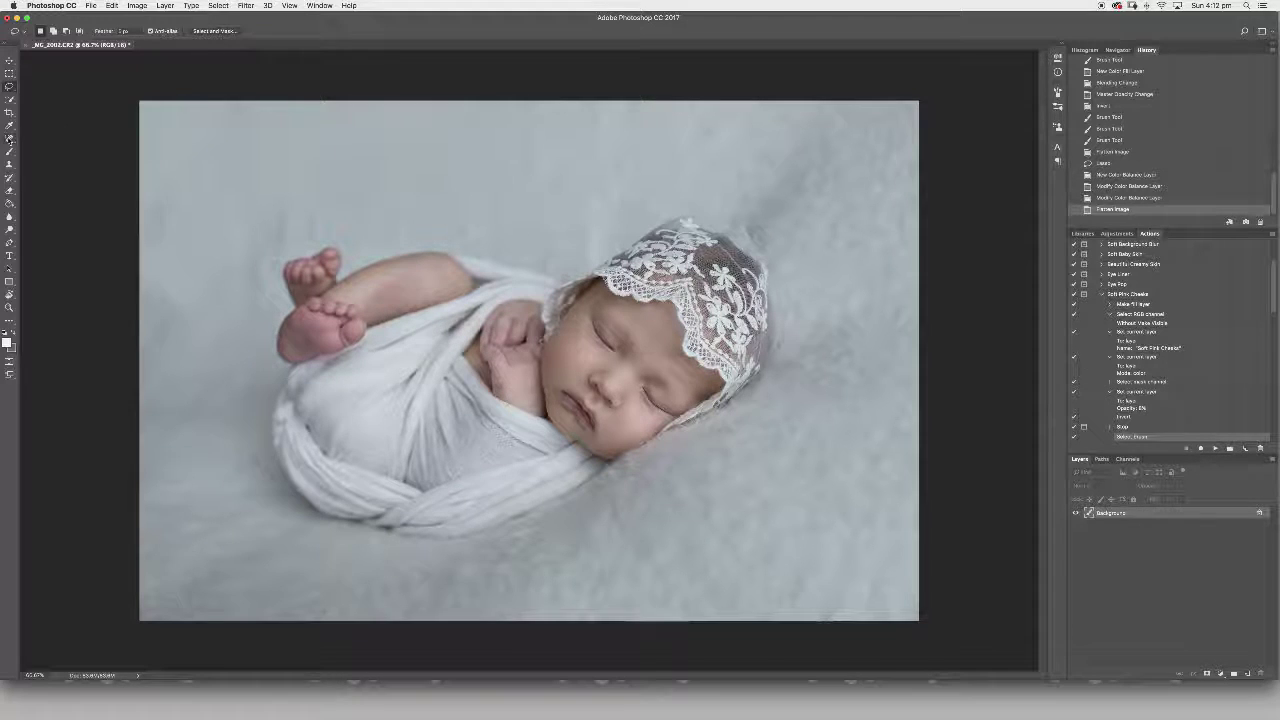
Remove the small blemishes above the baby's mouth, on the cheek and on the forehead using a small Spot Healing Brush
left_click(10, 138)
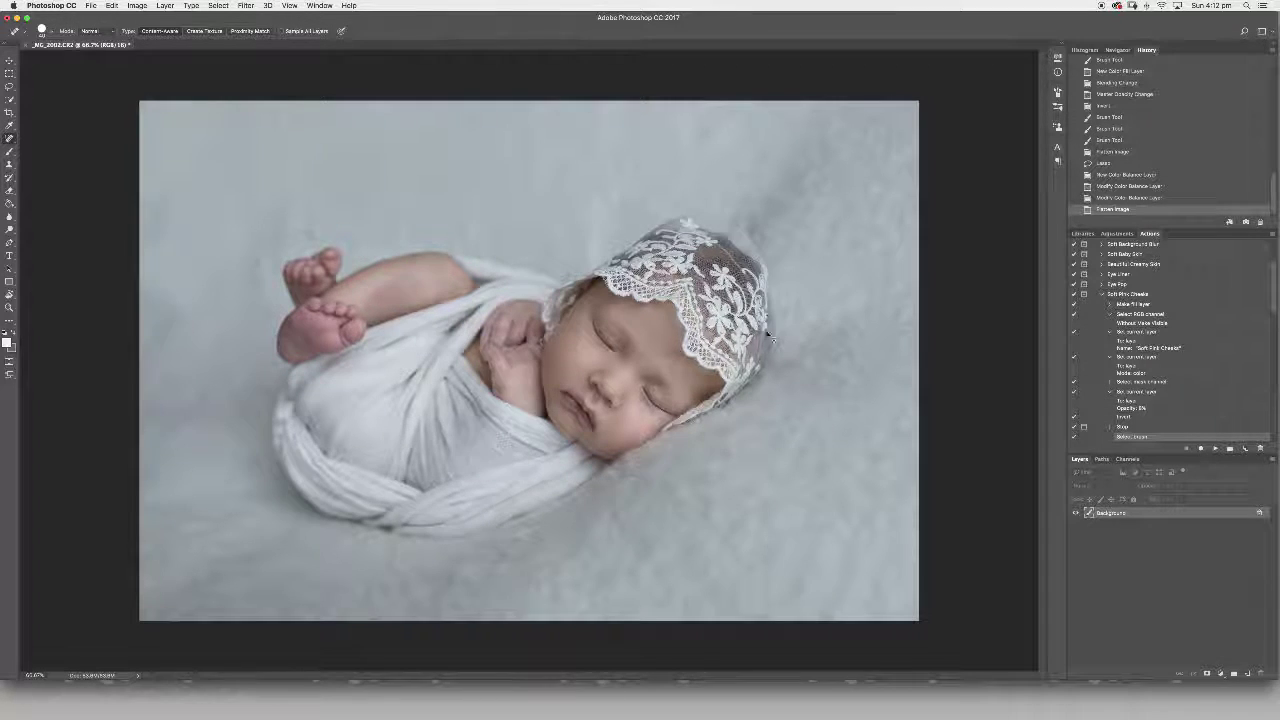
key("super+equal")
key("super+equal")
scroll(529, 360, "right", 3)
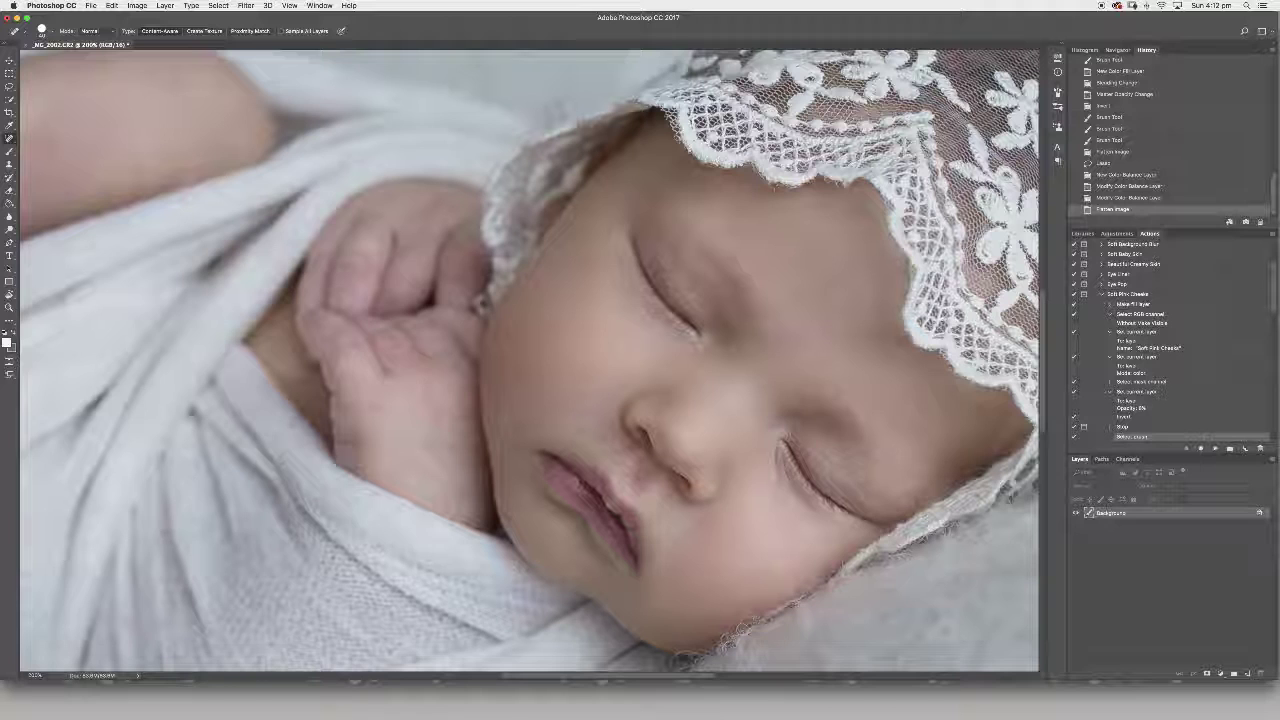
key("bracketleft")
key("bracketleft")
left_click(585, 428)
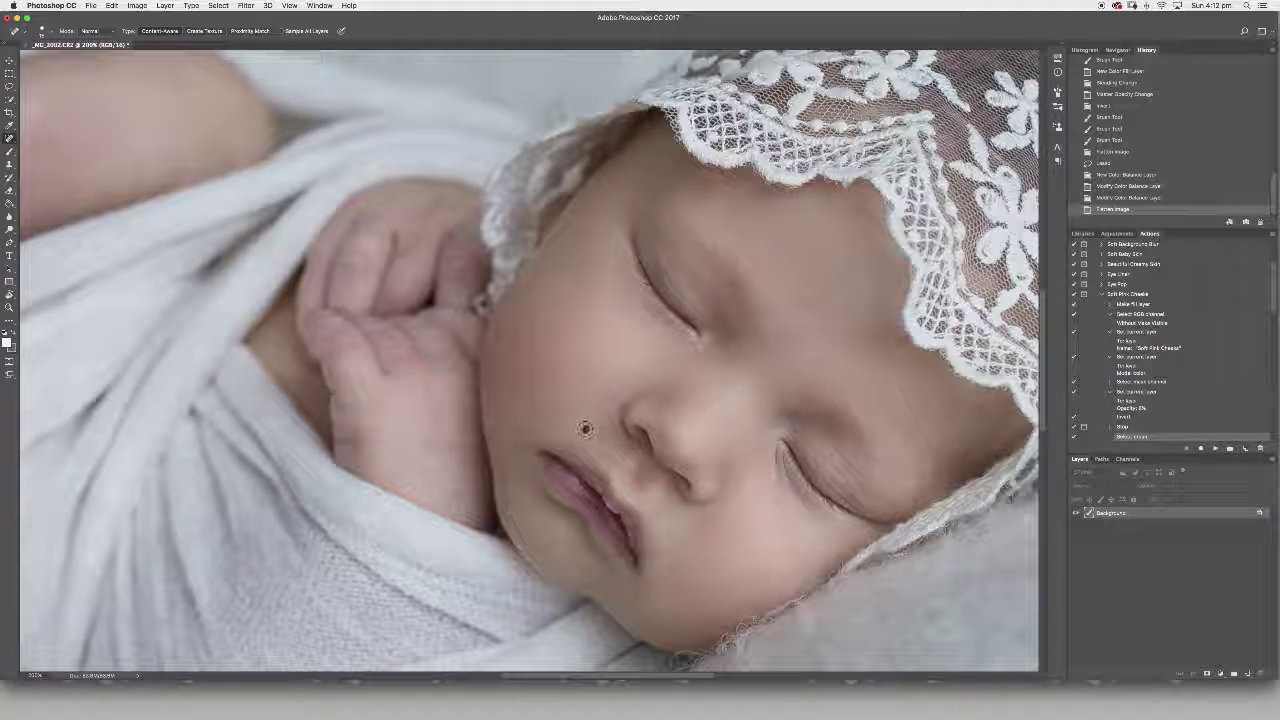
left_click(746, 560)
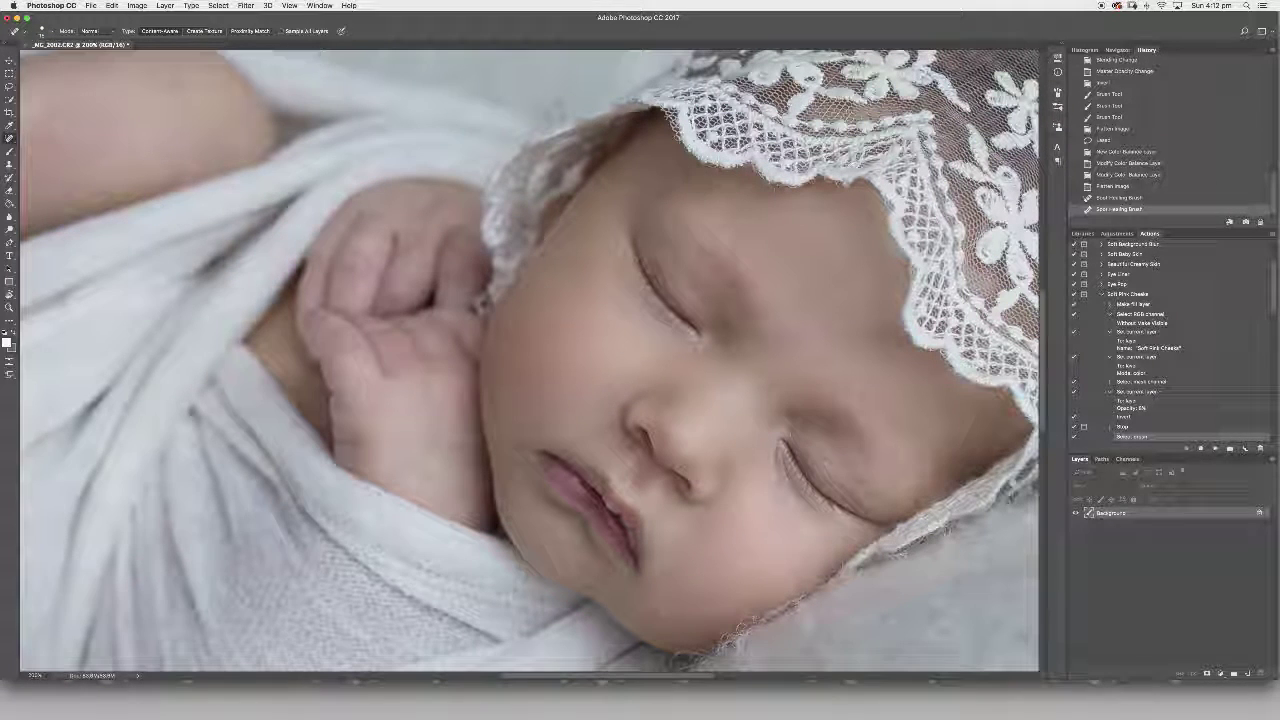
left_click(770, 564)
left_click(798, 567)
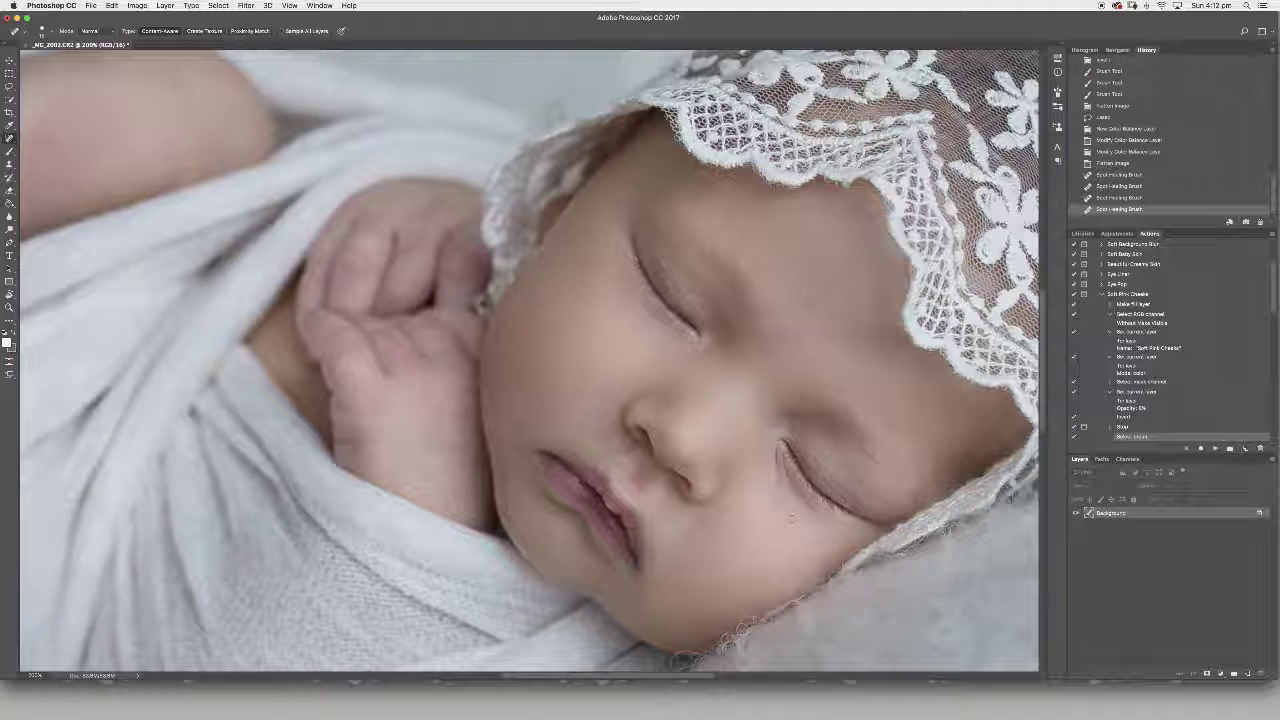
left_click(746, 534)
left_click(762, 530)
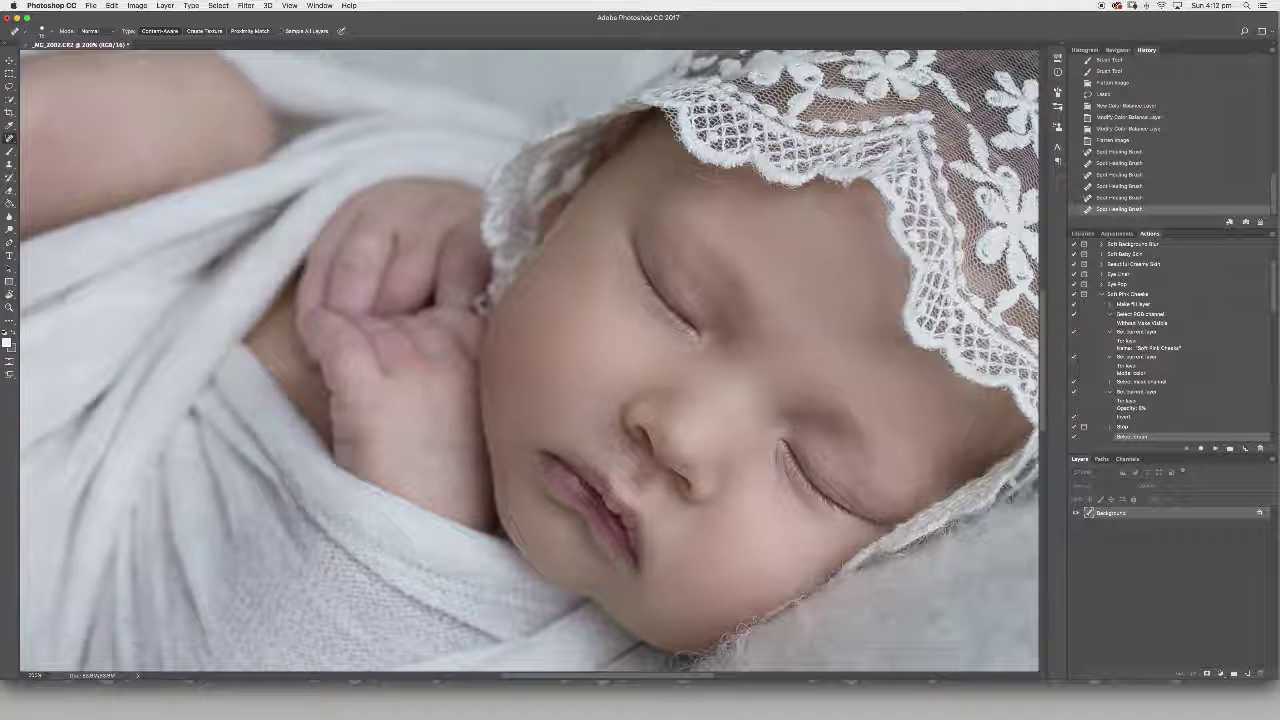
left_click(775, 237)
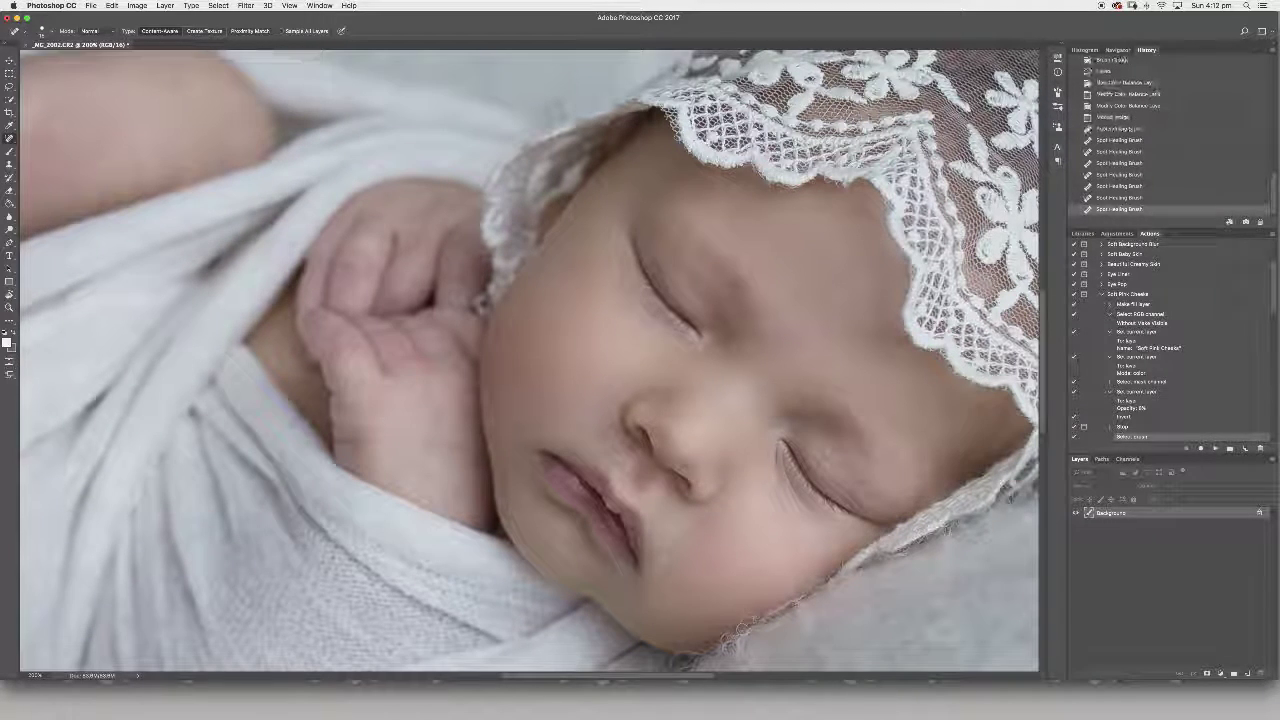
Heal the marks along the edge of the white wrap below the baby's chin, and check the whole photo
scroll(775, 237, "right", 3)
scroll(775, 237, "down", 2)
scroll(529, 360, "down", 5)
scroll(529, 360, "right", 2)
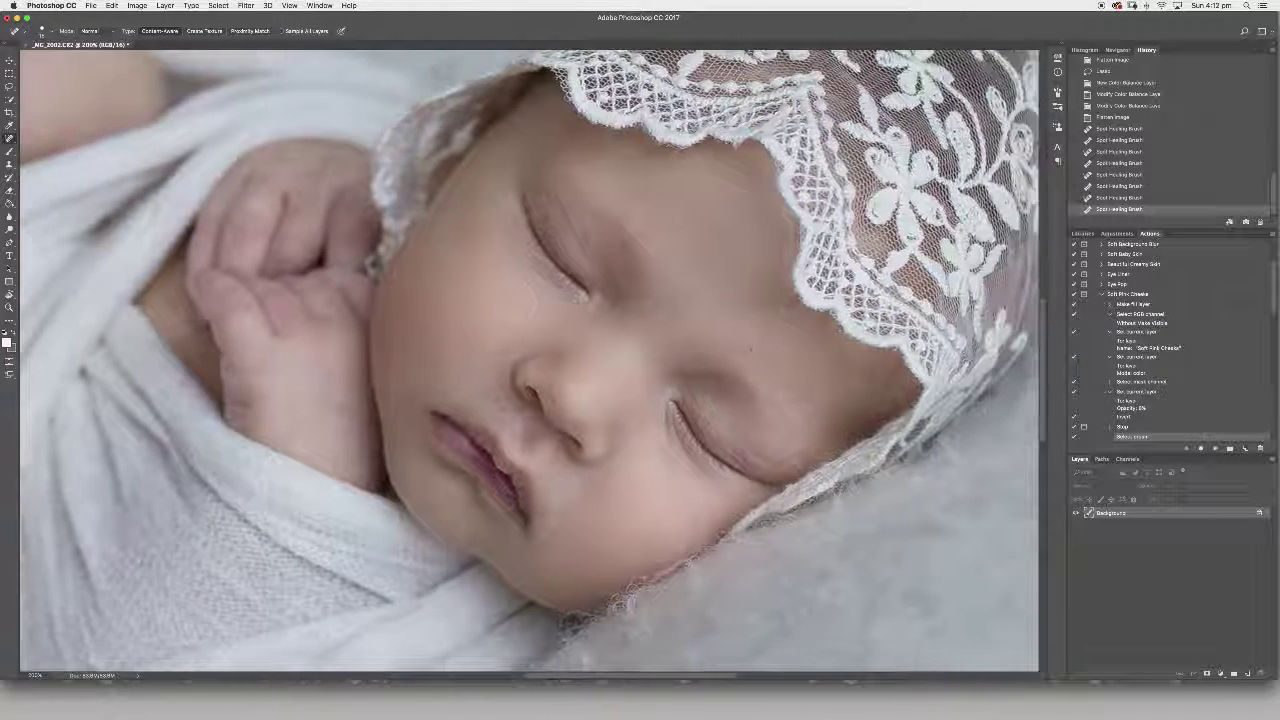
scroll(802, 356, "down", 1)
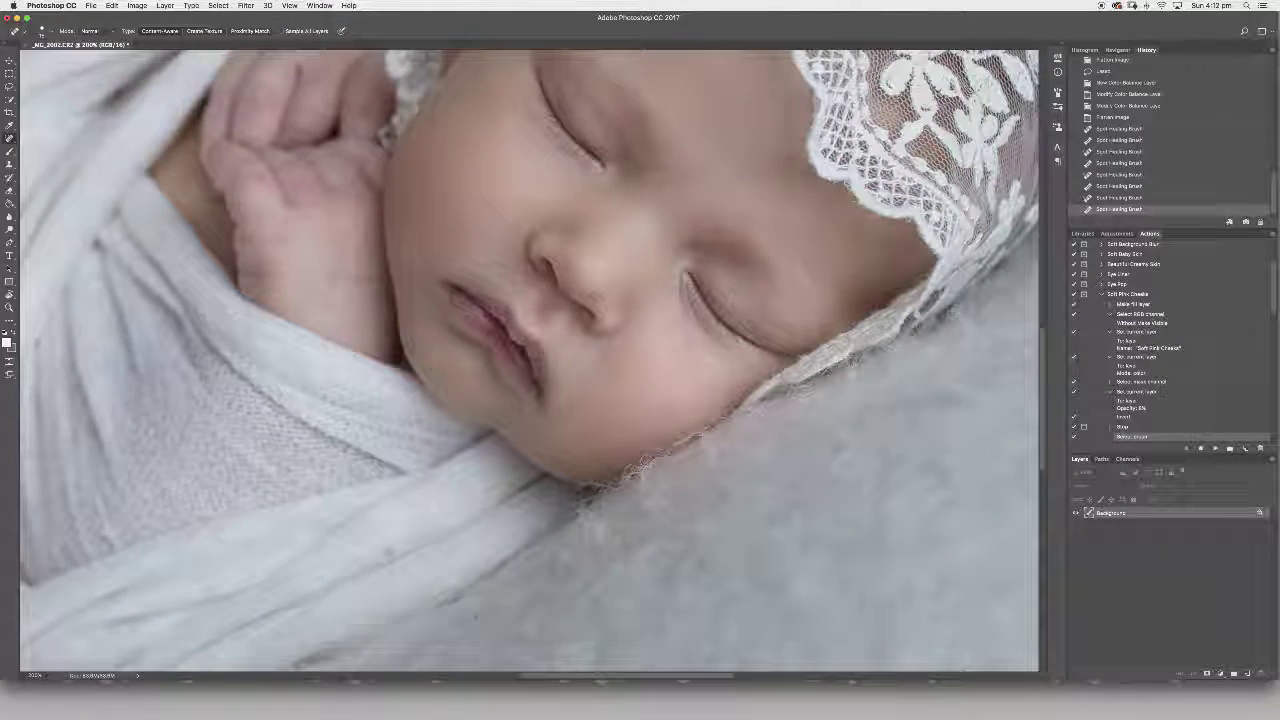
mouse_move(498, 585)
left_mouse_down()
mouse_move(480, 610)
mouse_move(494, 598)
left_mouse_up()
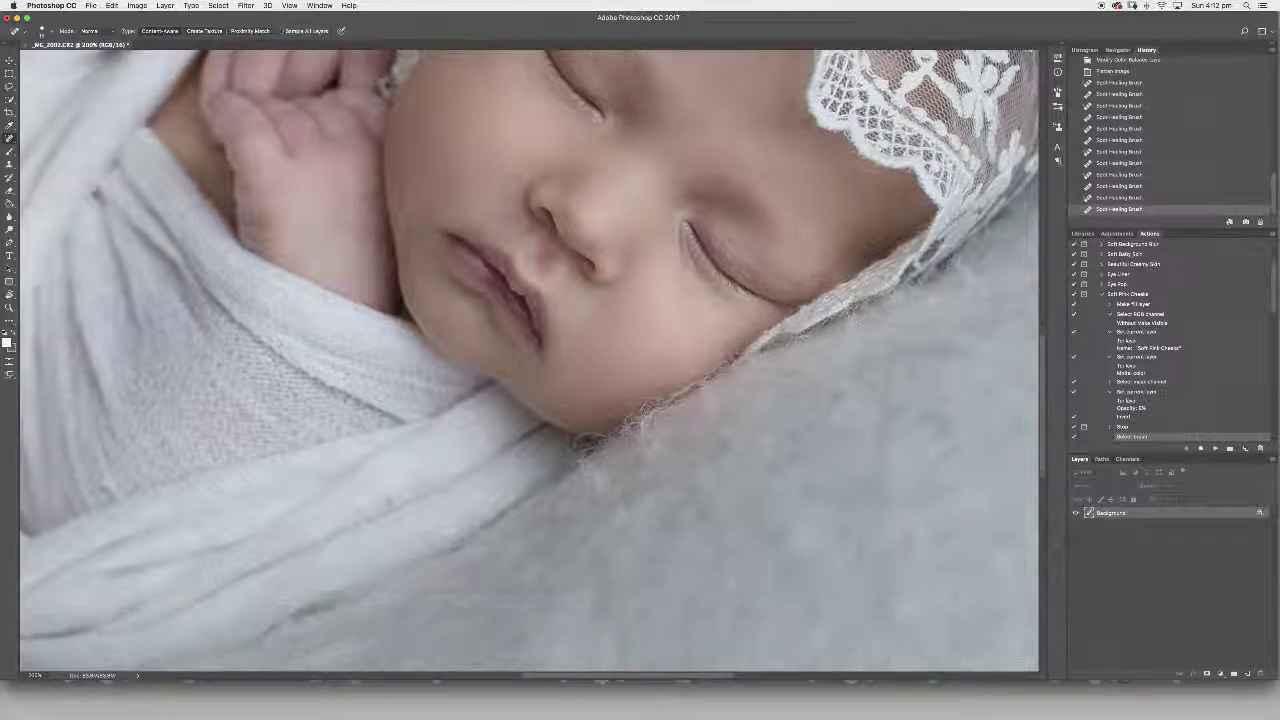
key("super+1")
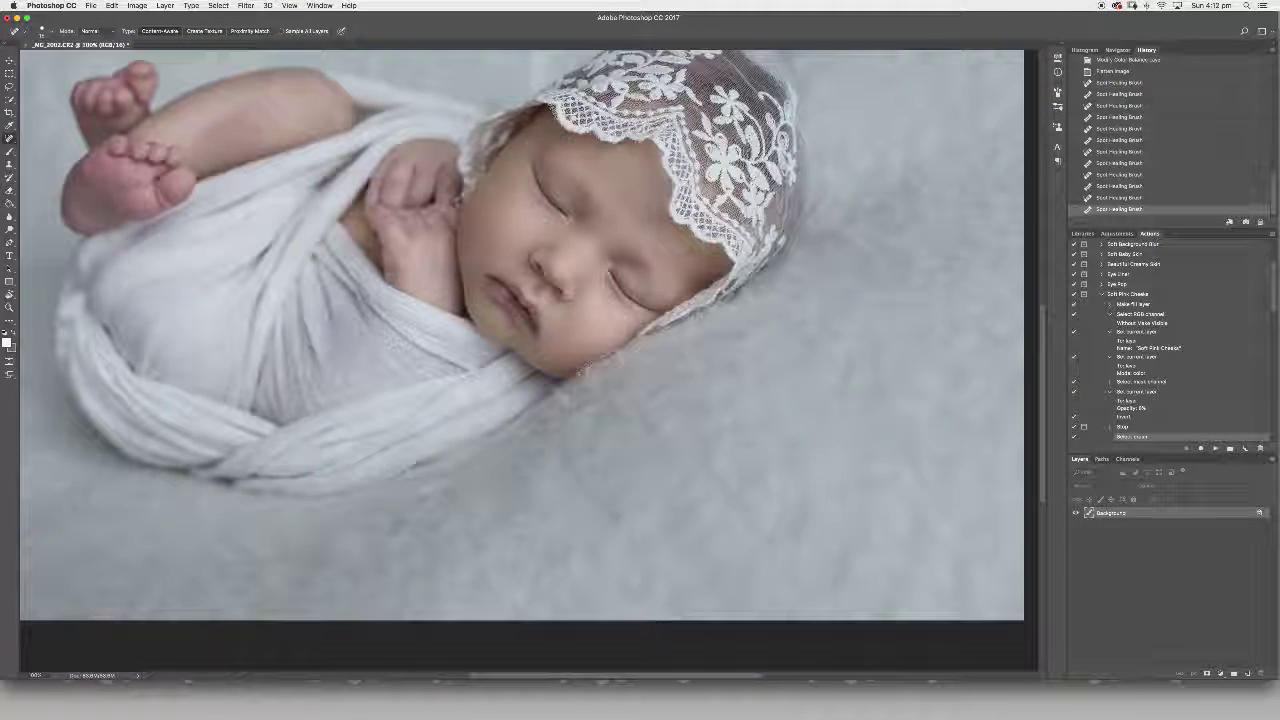
scroll(530, 360, "up", 4)
scroll(530, 360, "left", 2)
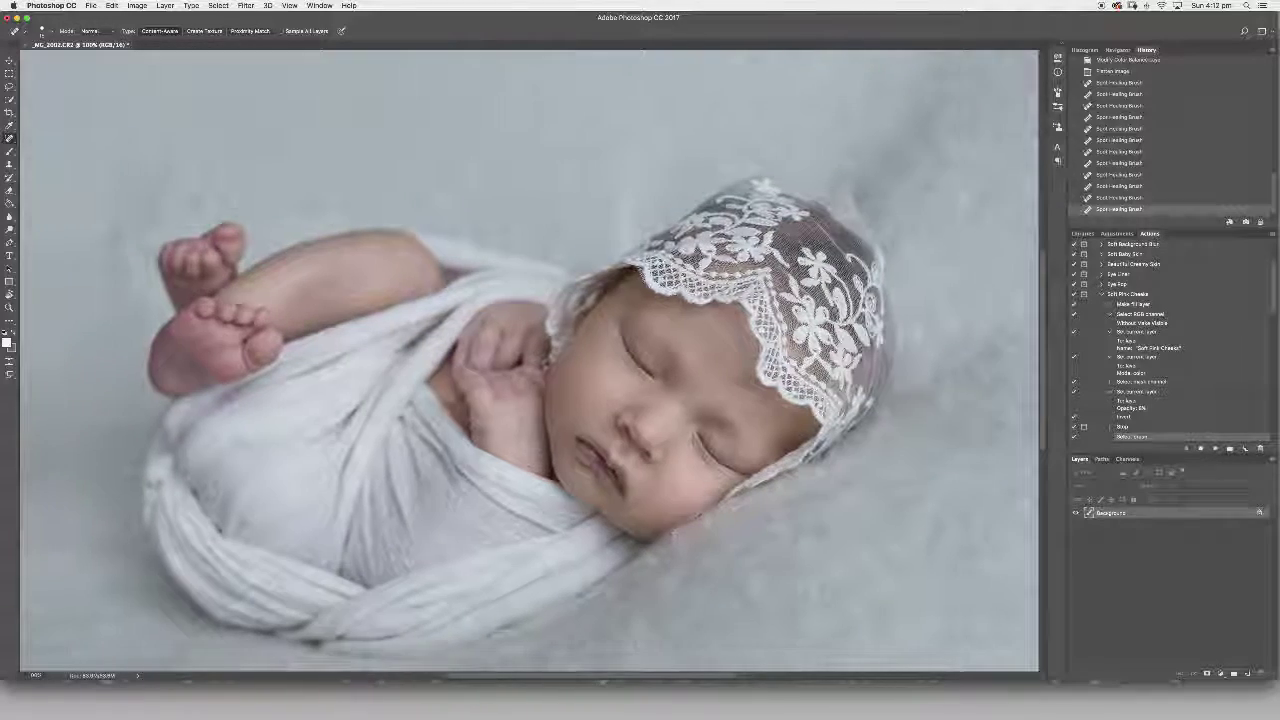
scroll(529, 360, "up", 5)
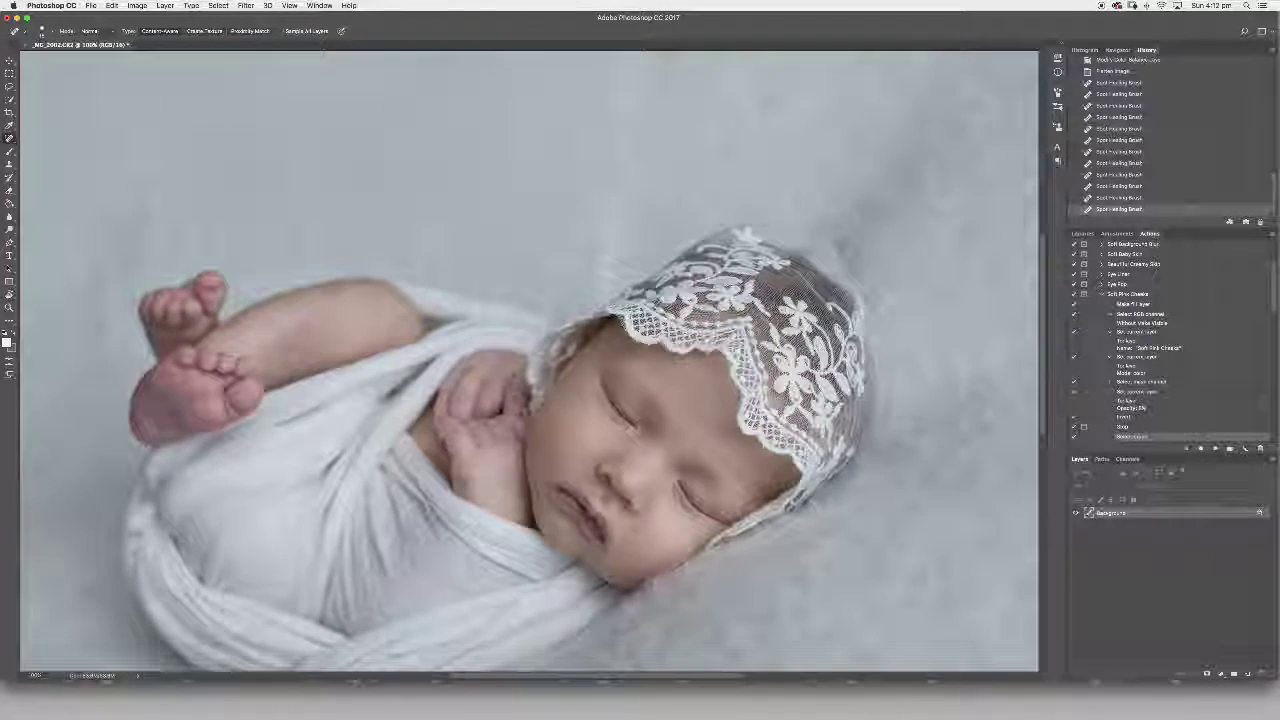
scroll(529, 360, "down", 5)
key("super+0")
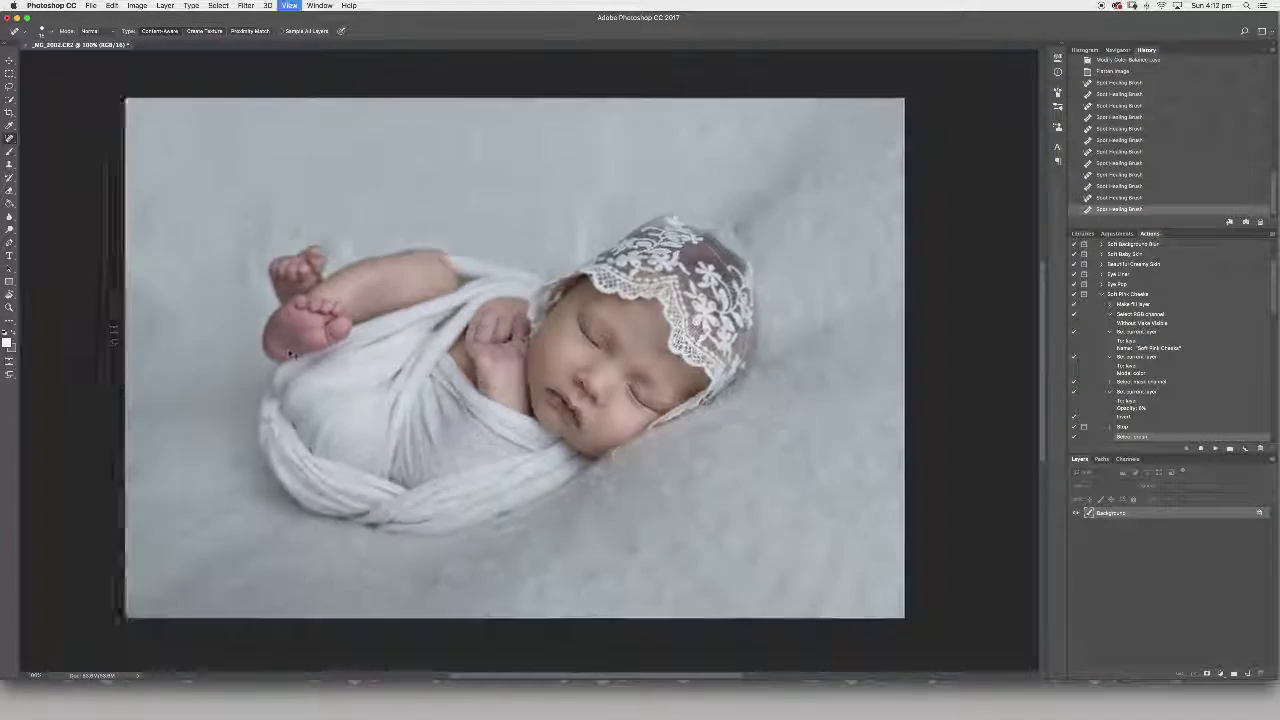
Run the action listed directly after Soft Pink Cheeks to tint the photo with a Color Fill layer, and flatten the image
left_click(1101, 294)
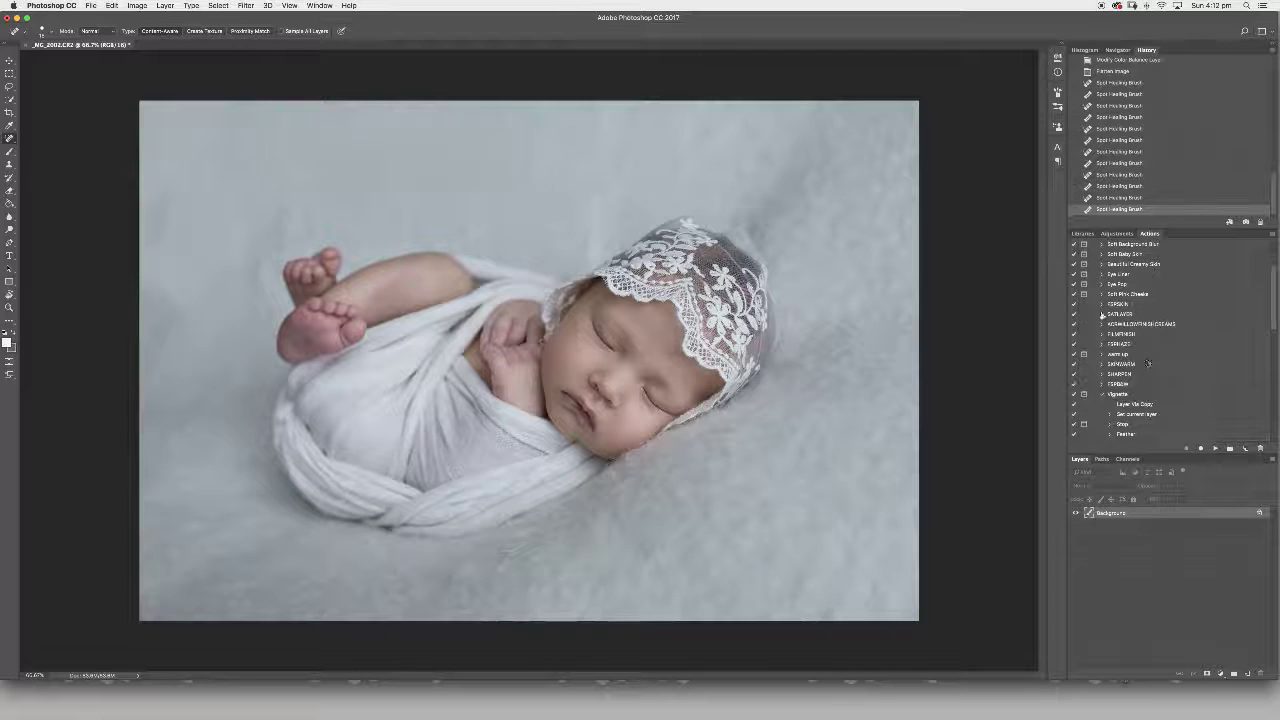
left_click(1118, 306)
left_click(1213, 451)
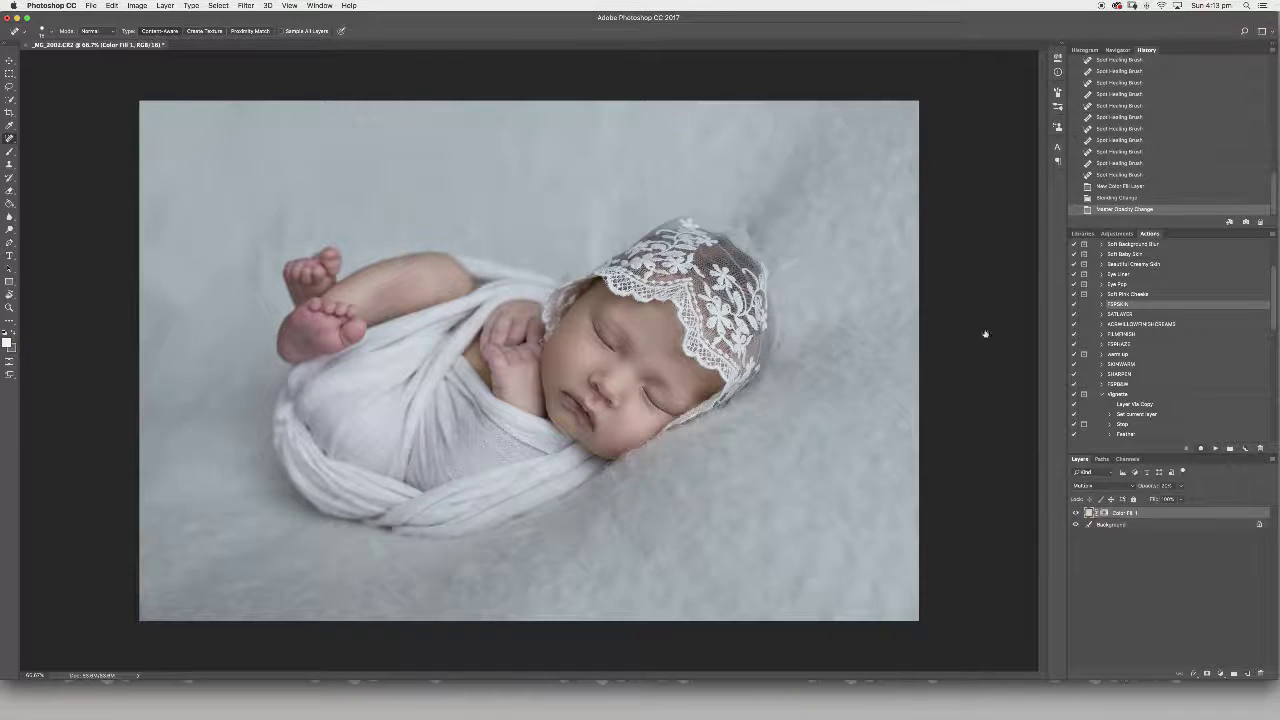
left_click(1131, 535)
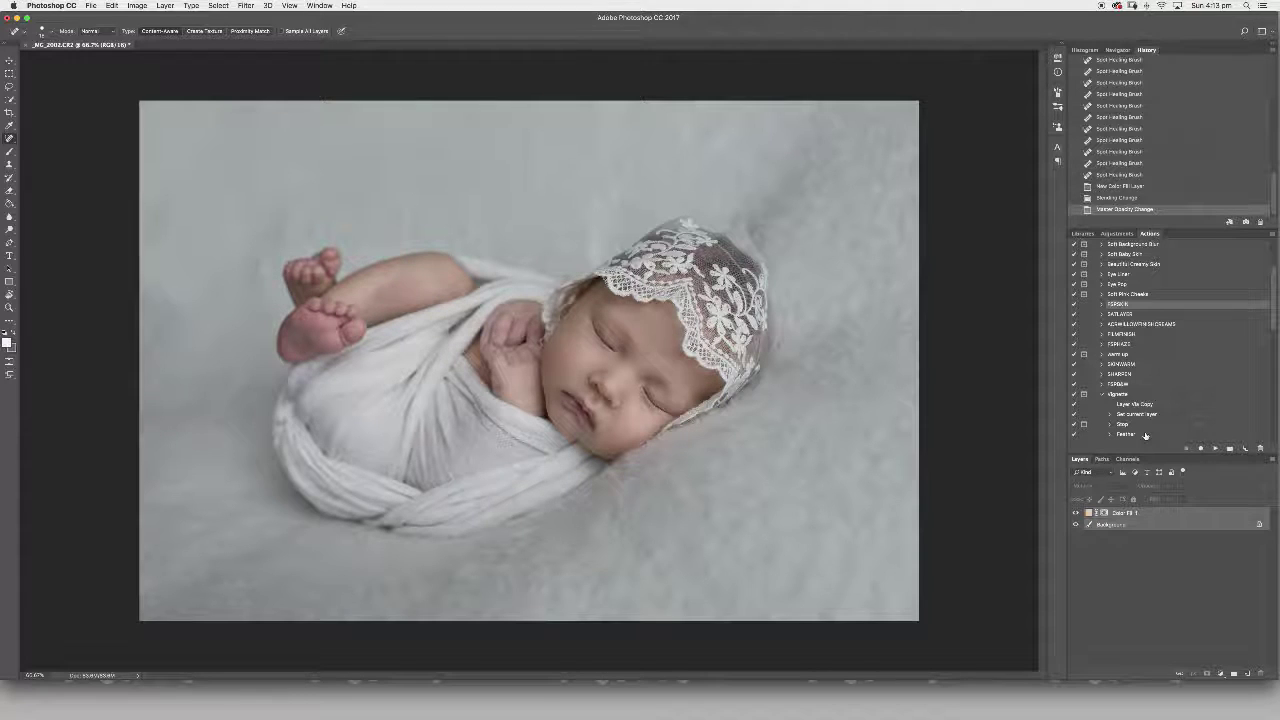
key("super+e")
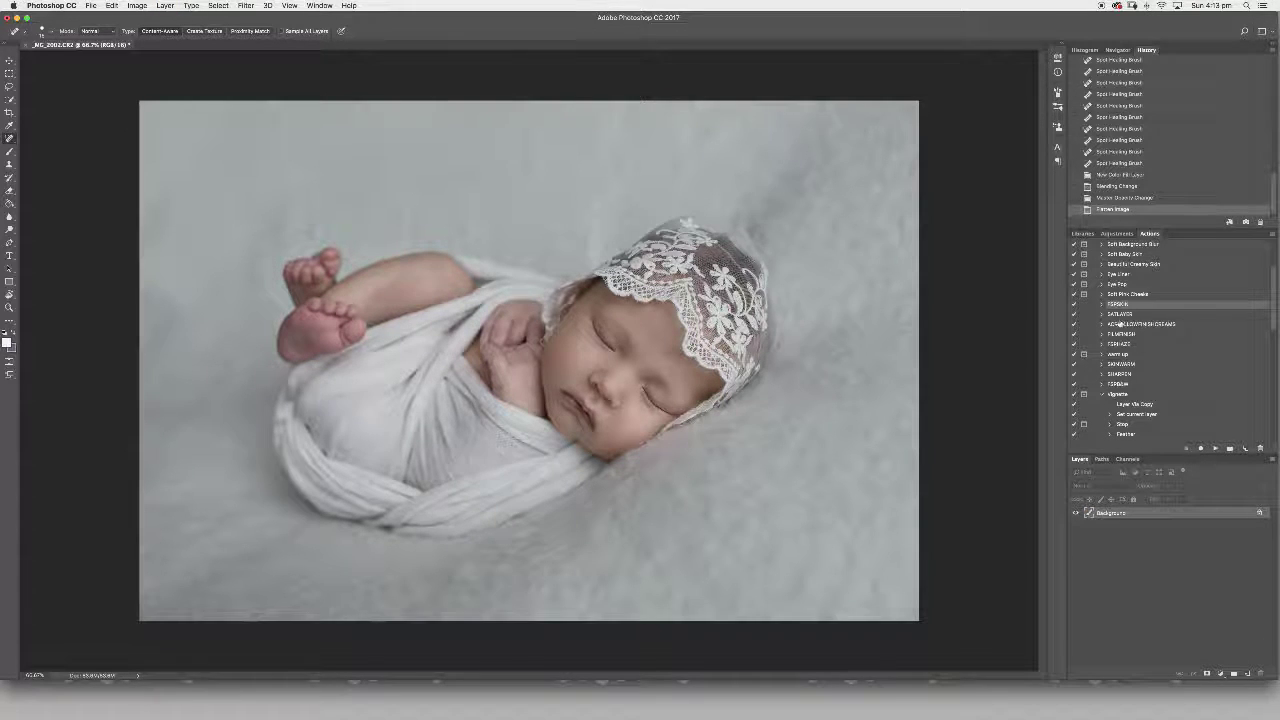
Apply the Camera Raw finishing action, reducing its effect on the baby's face with black paint on a layer mask, and flatten the image
left_click(1122, 324)
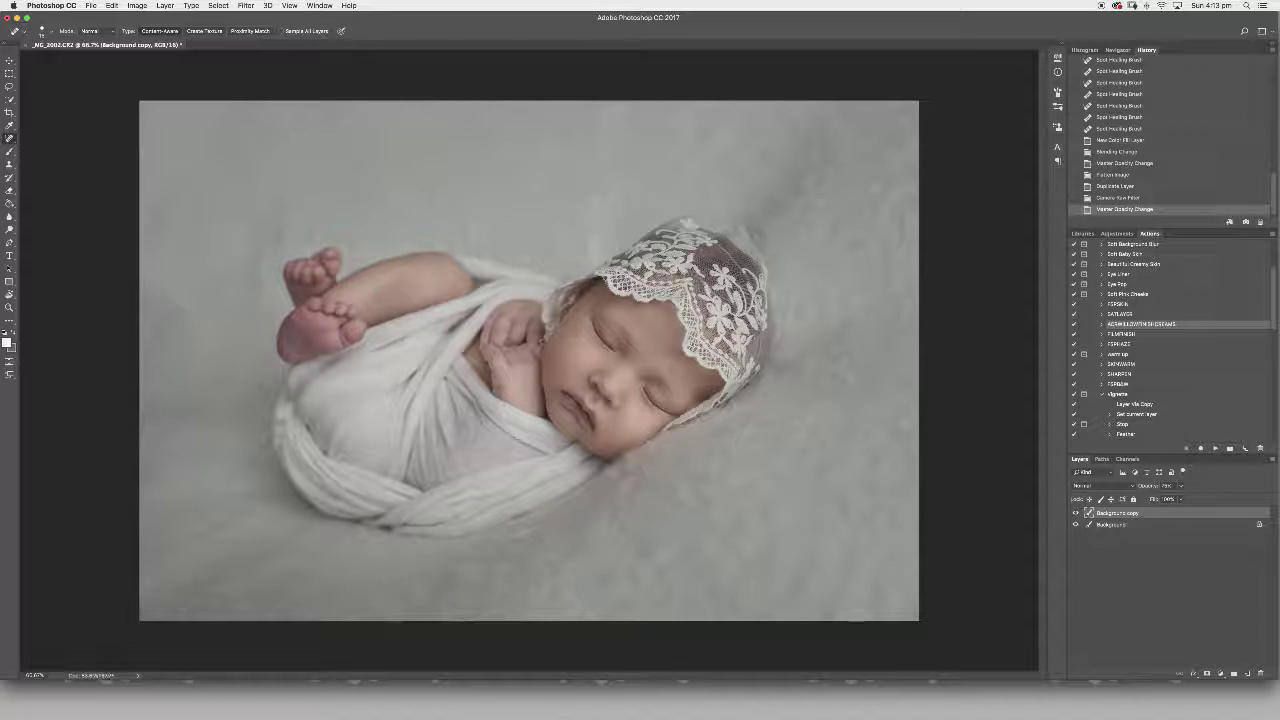
left_click(1206, 674)
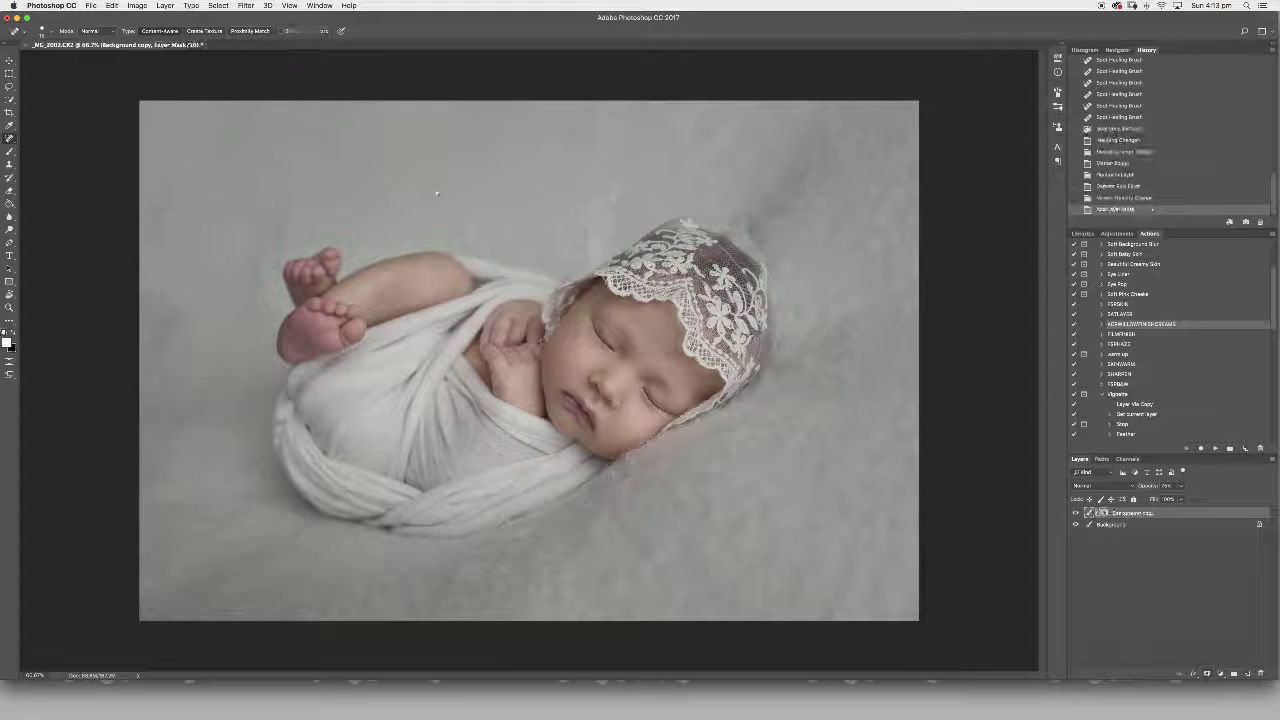
left_click(9, 151)
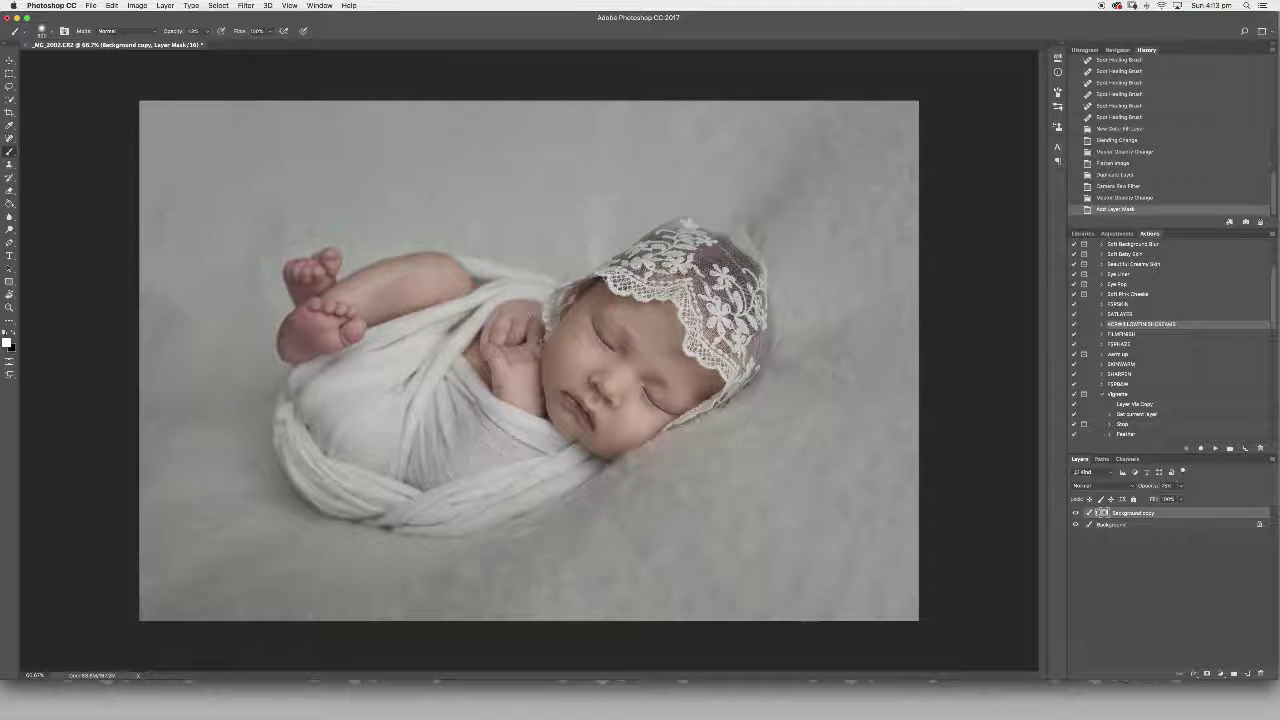
key("x")
left_click(531, 359)
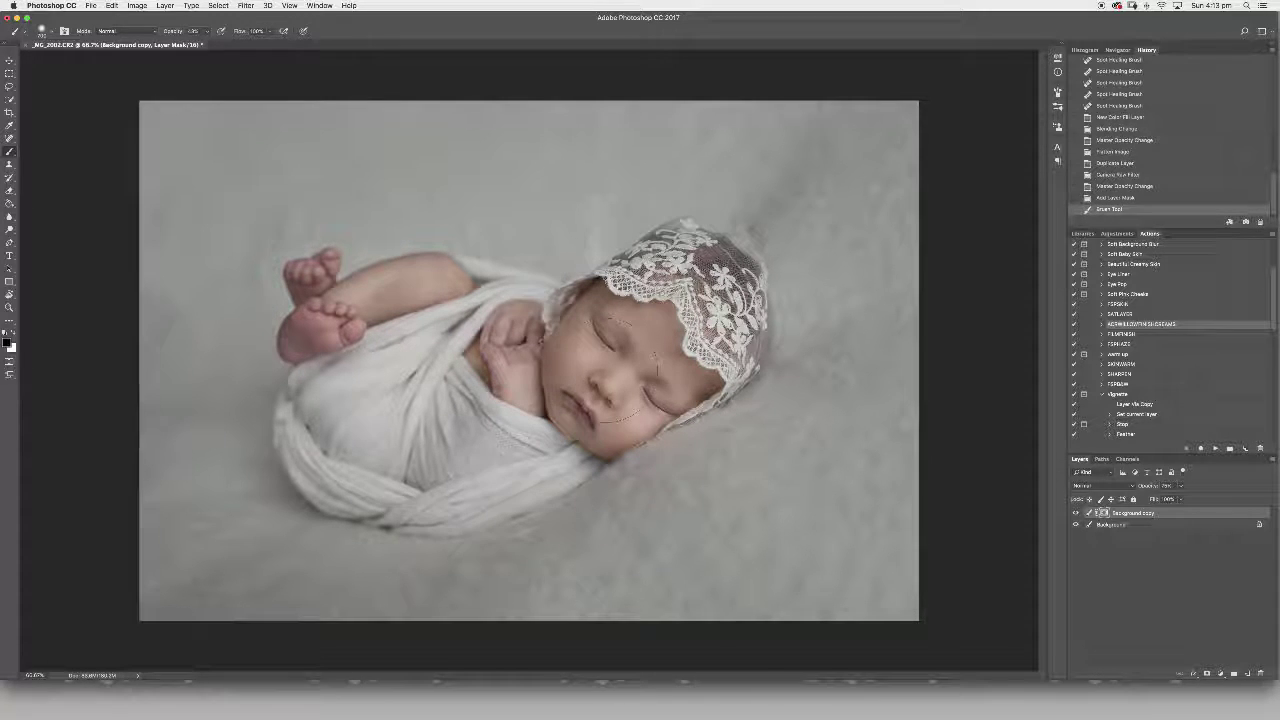
key("super+shift+e")
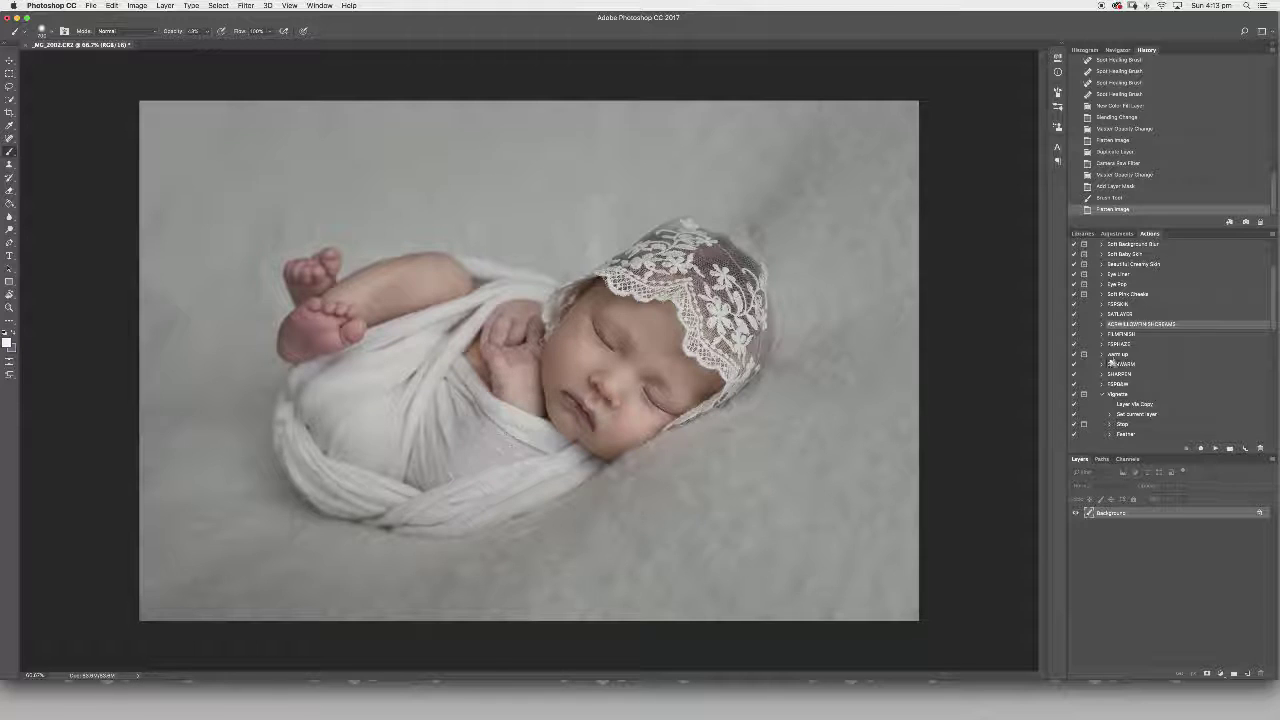
Run the SHARPEN action and compare the photo with and without its sharpening layer
left_click(1121, 374)
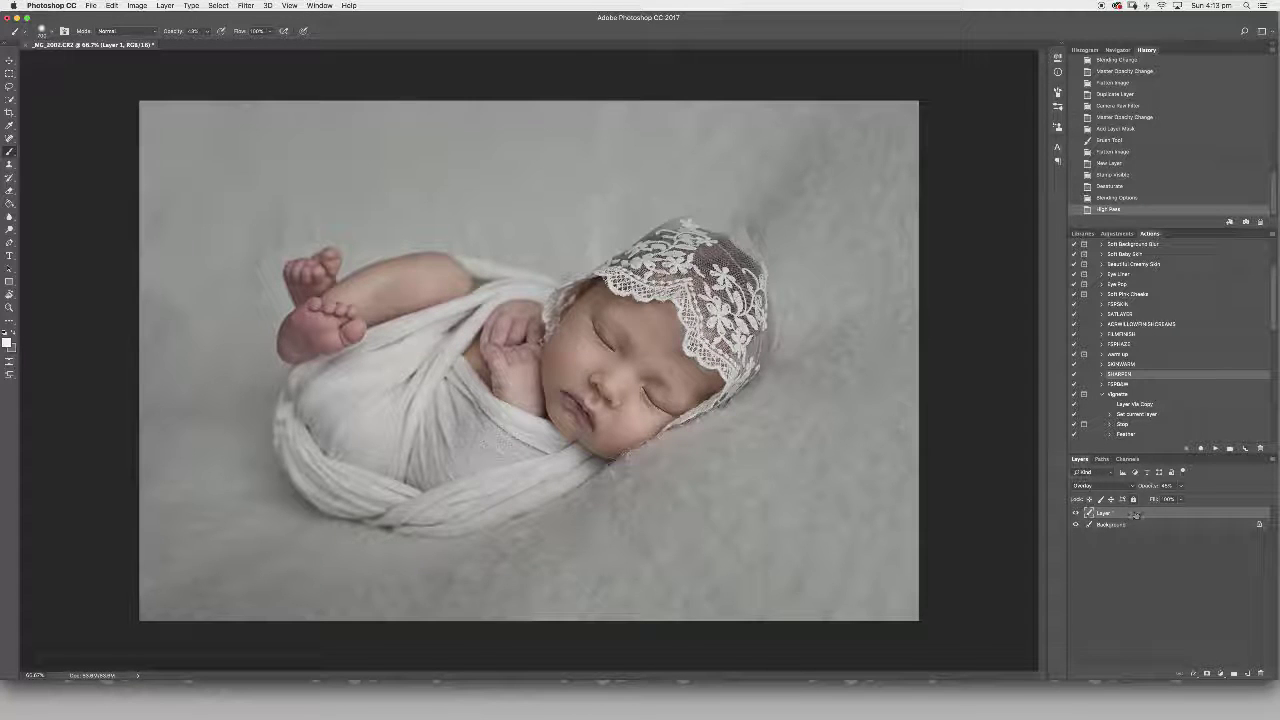
left_click(1075, 512)
left_click(1076, 513)
left_click(1076, 514)
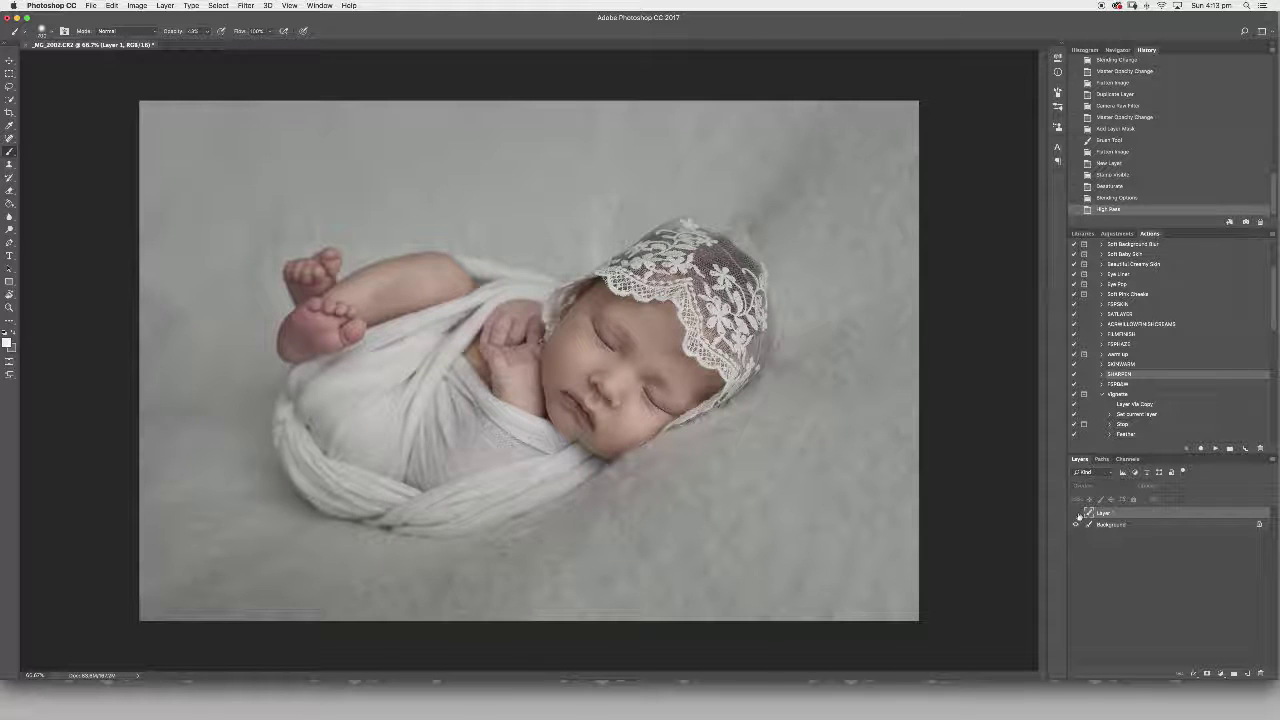
left_click(1076, 513)
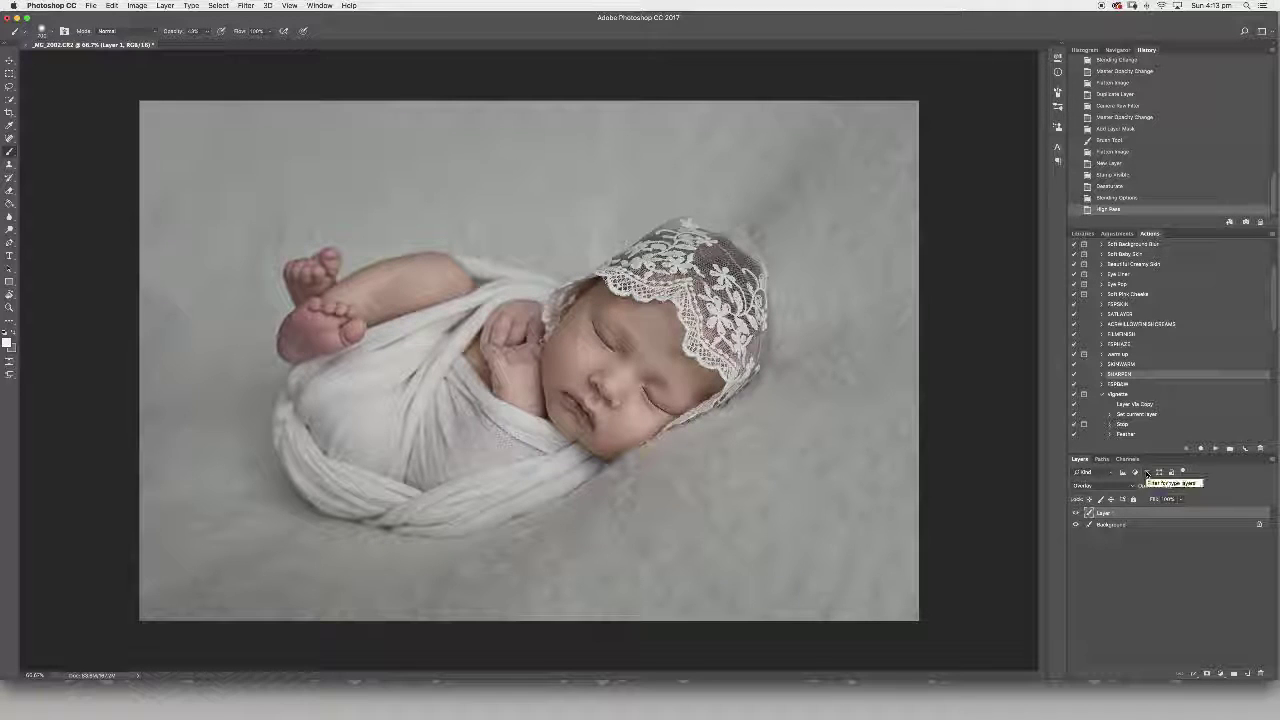
Set the sharpening layer's opacity to 30% and flatten the image
type("30")
key("Return")
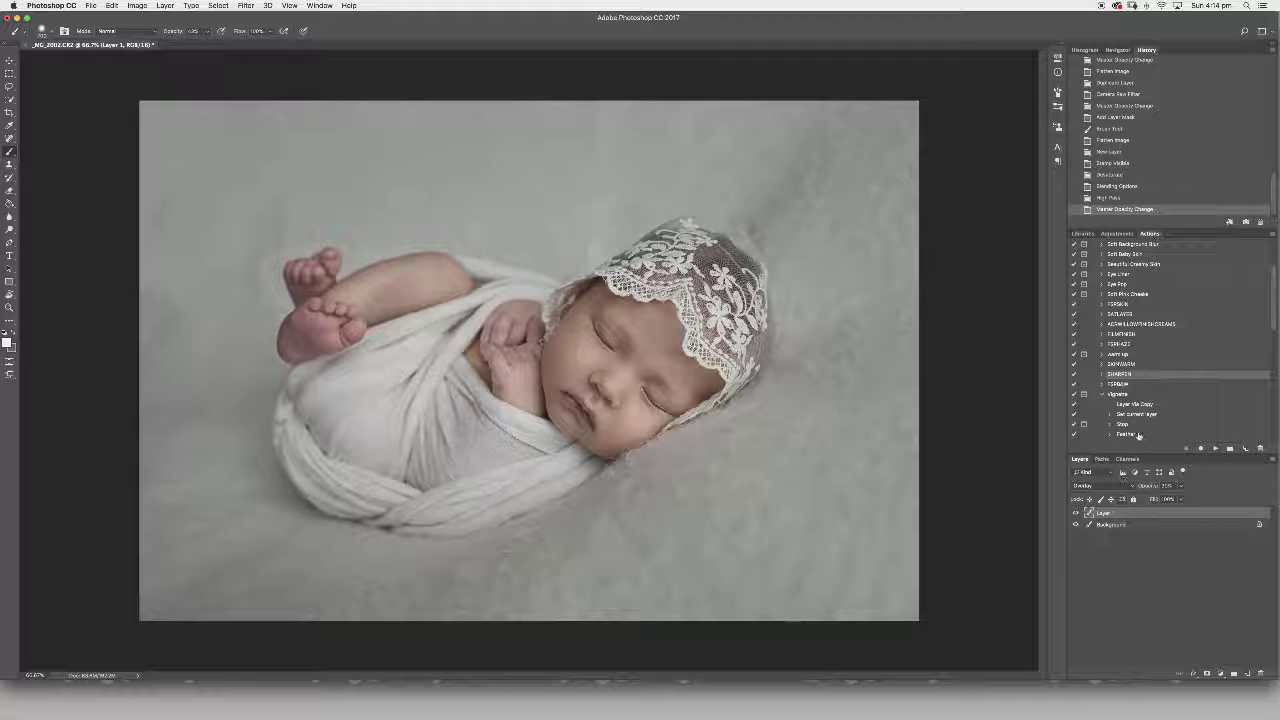
left_click(1117, 525)
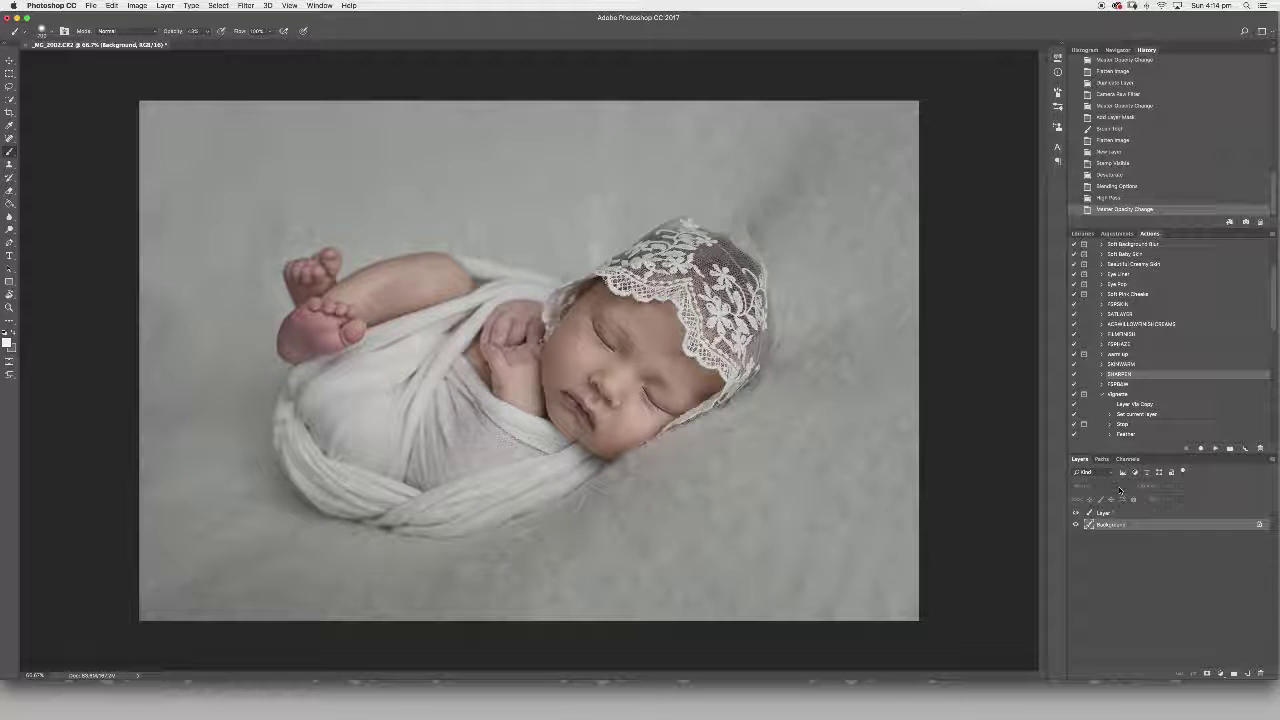
key("super+shift+e")
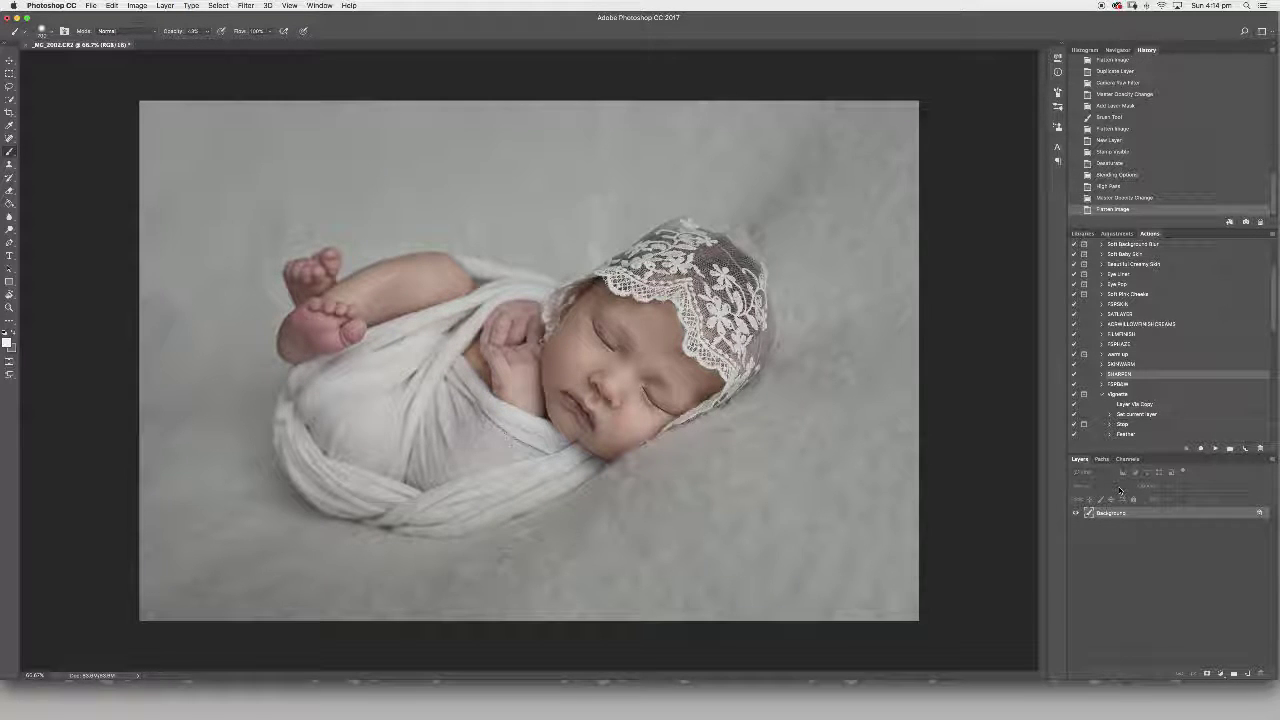
Duplicate the Background layer and smooth the backdrop around the baby by painting with its sampled grey at 20% brush opacity
key("super+j")
left_click(729, 306)
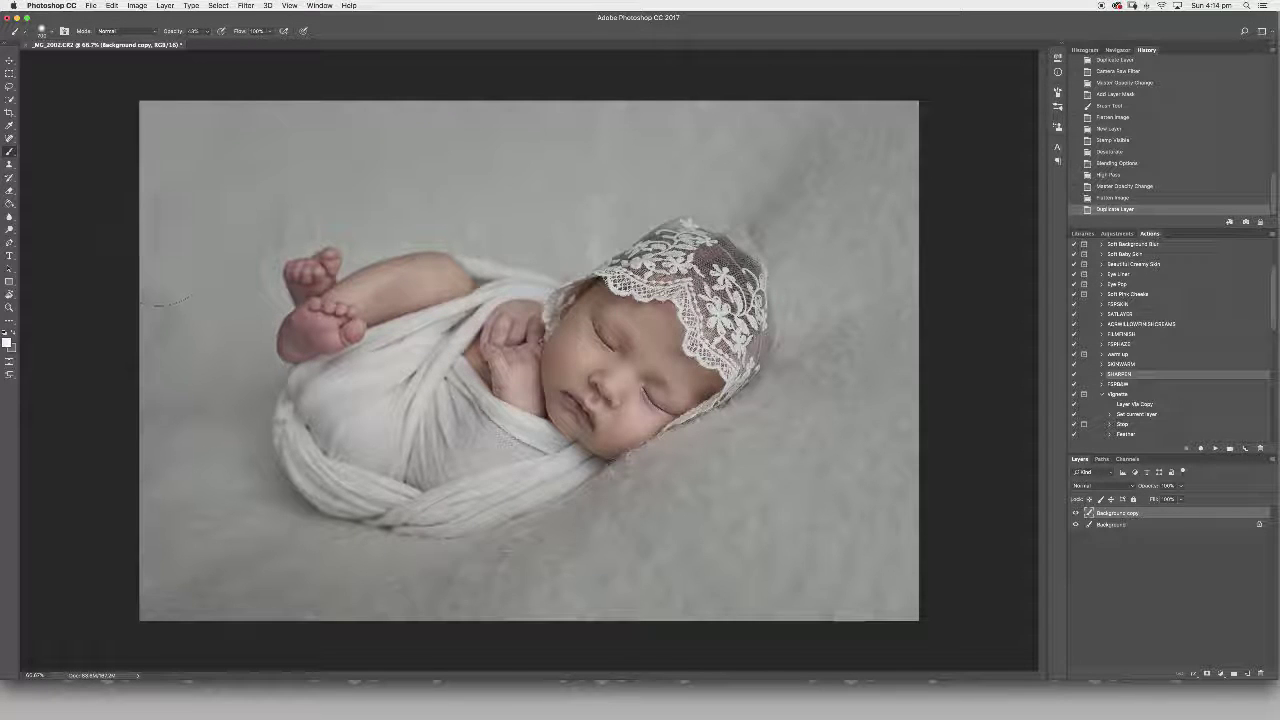
left_click(554, 204, "alt")
left_click(193, 31)
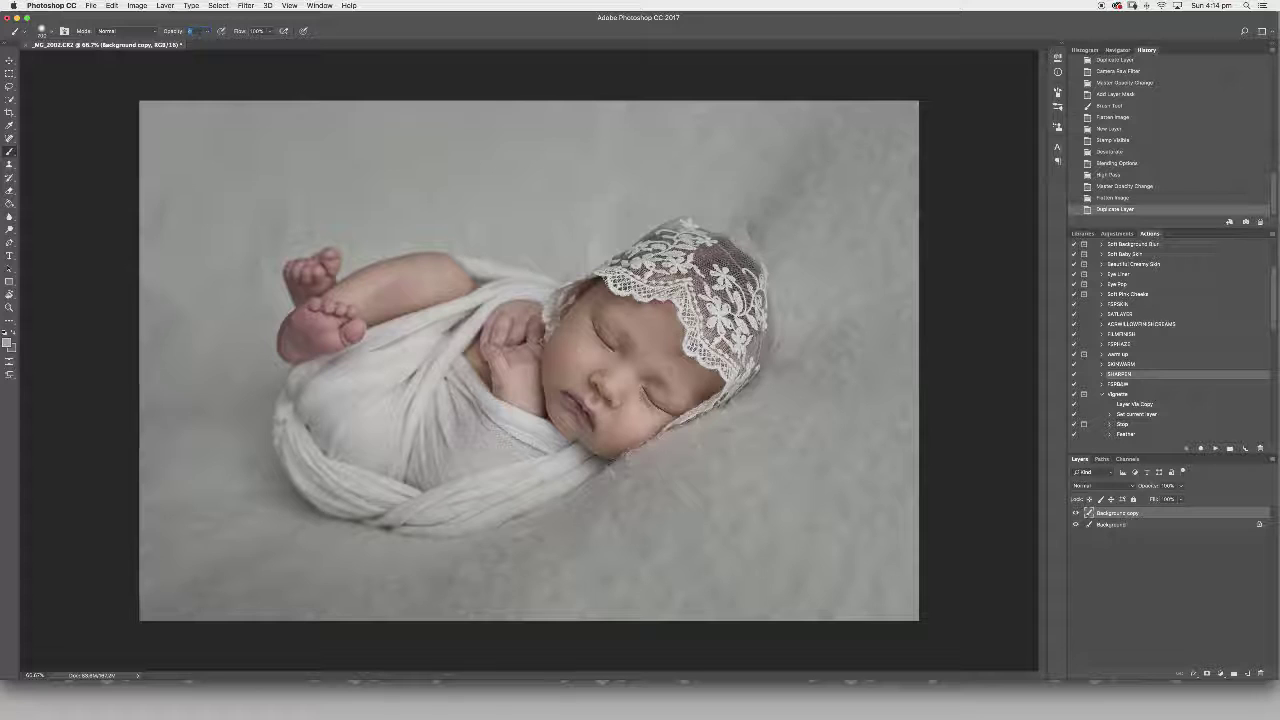
type("20")
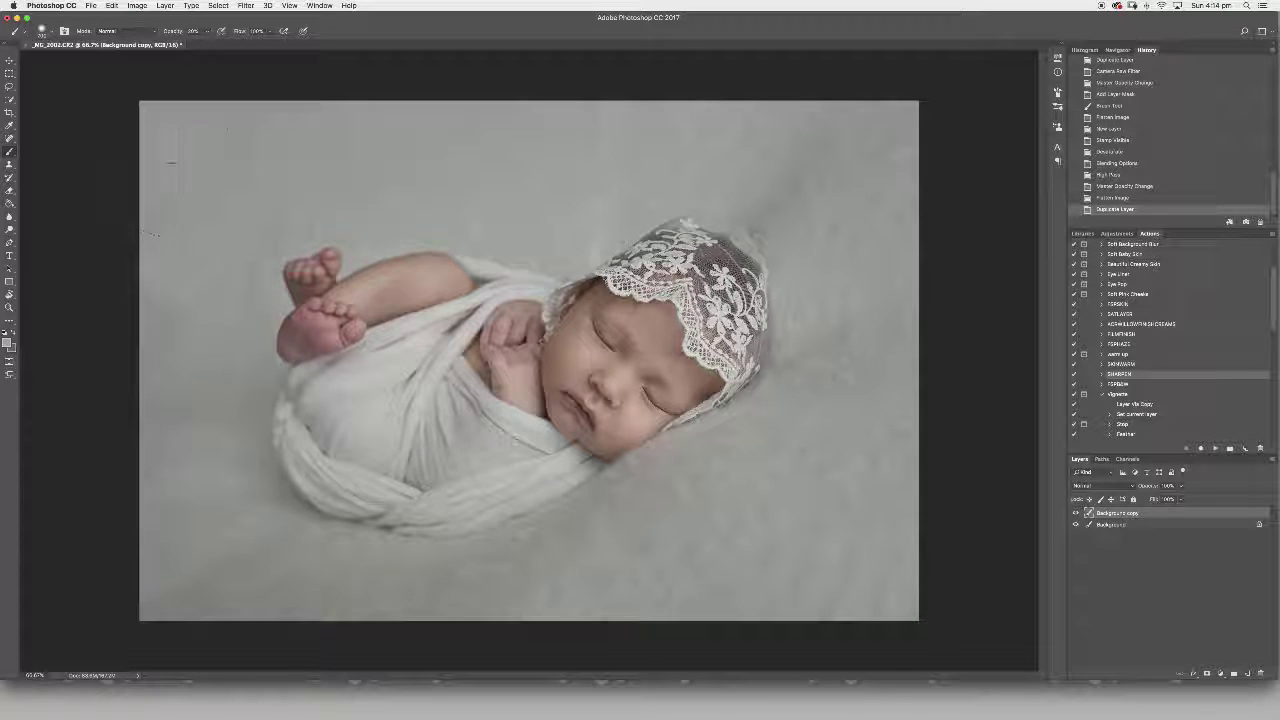
left_click(171, 163)
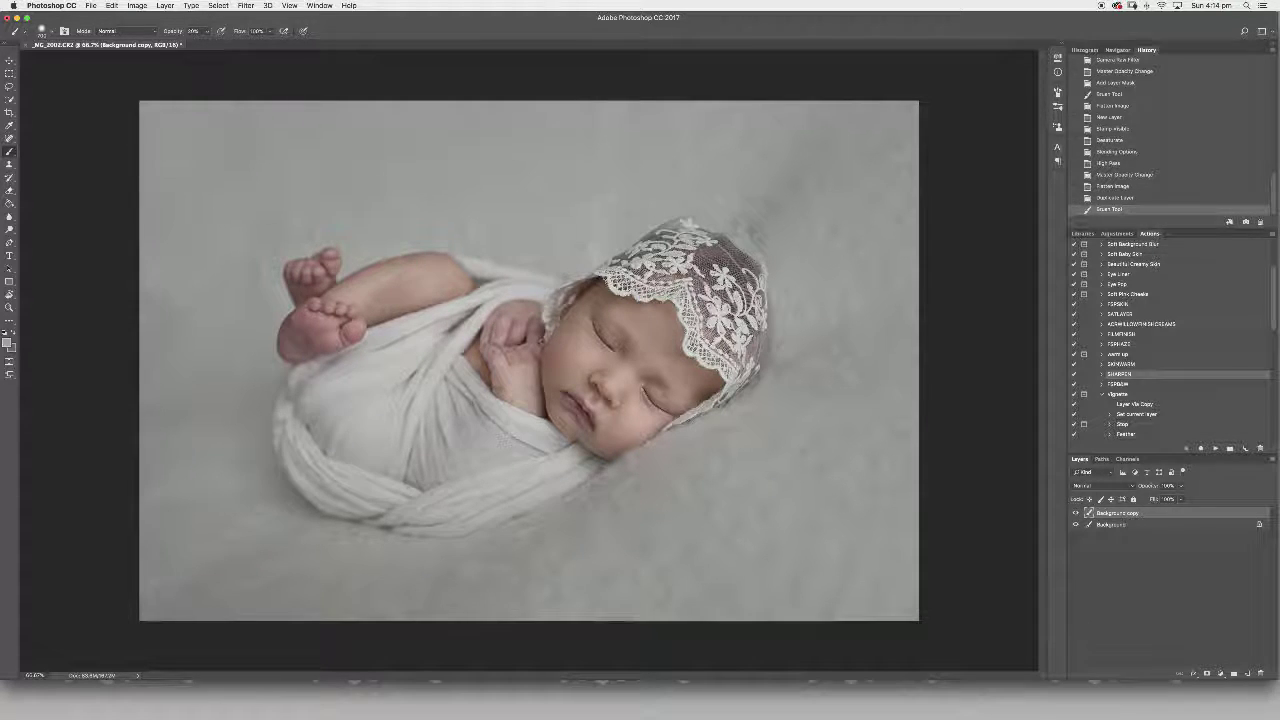
left_click(1076, 513)
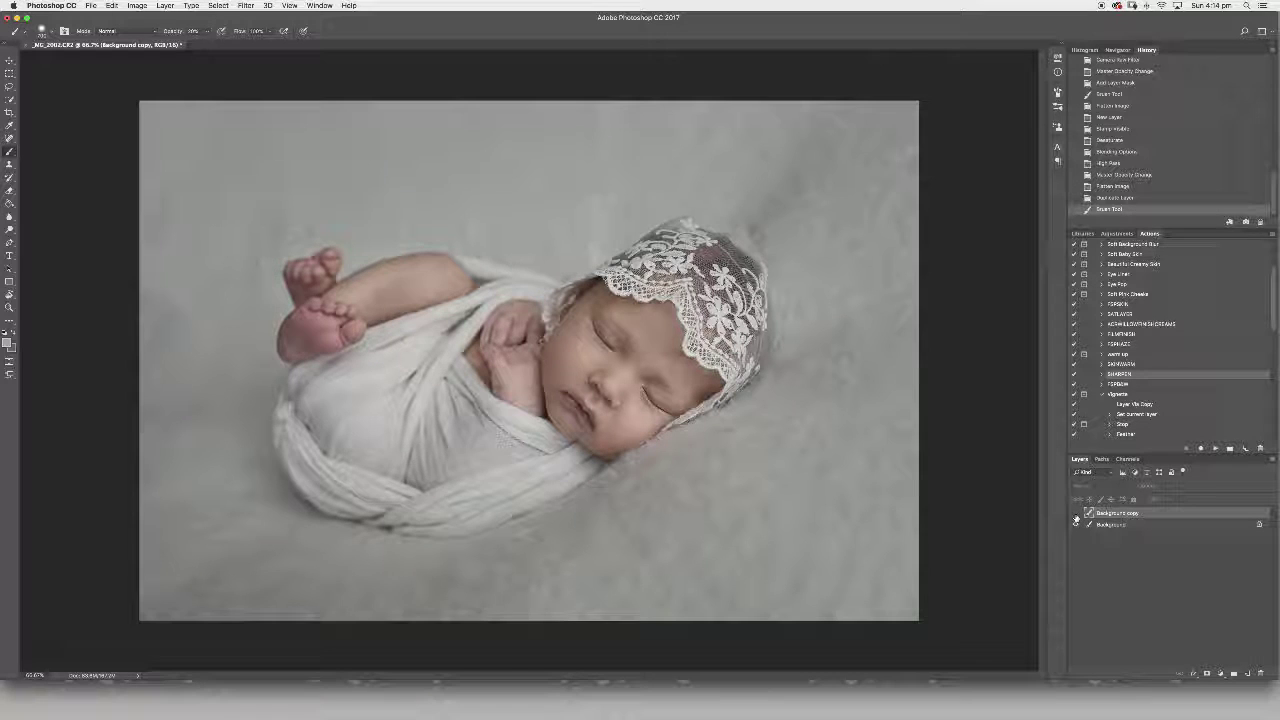
left_click(1076, 513)
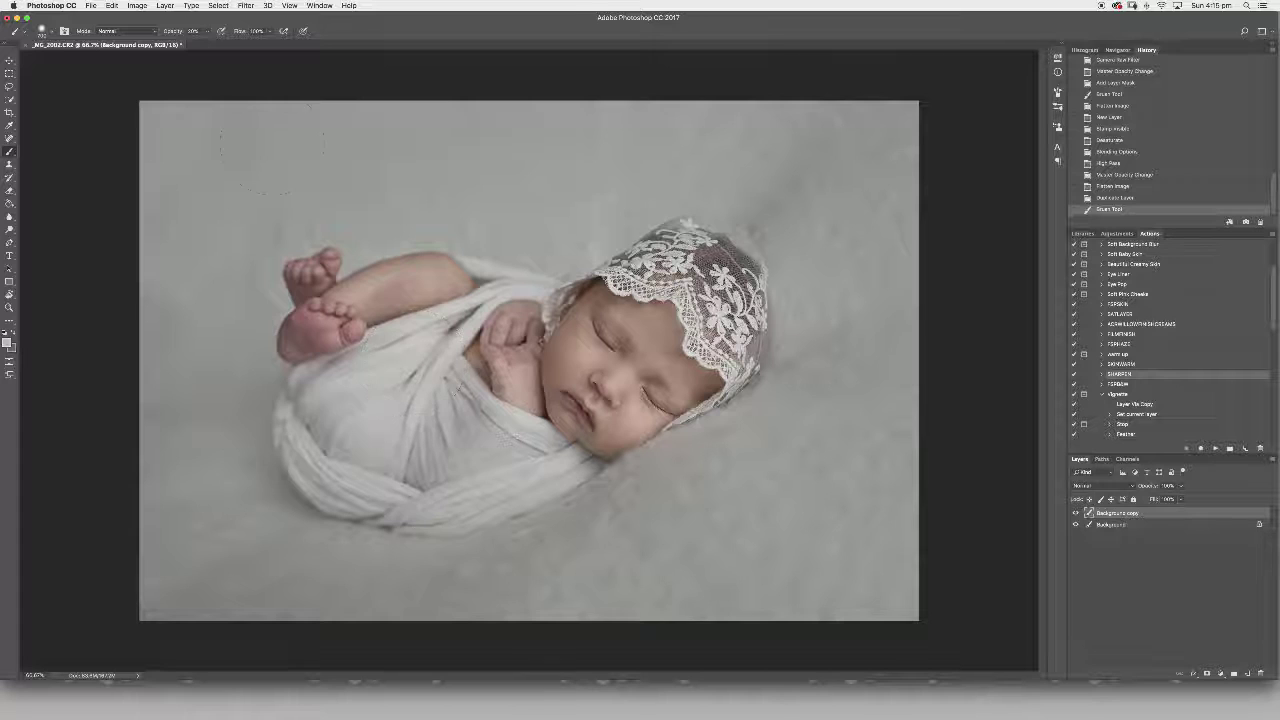
mouse_move(215, 140)
left_mouse_down()
mouse_move(250, 125)
mouse_move(445, 130)
left_mouse_up()
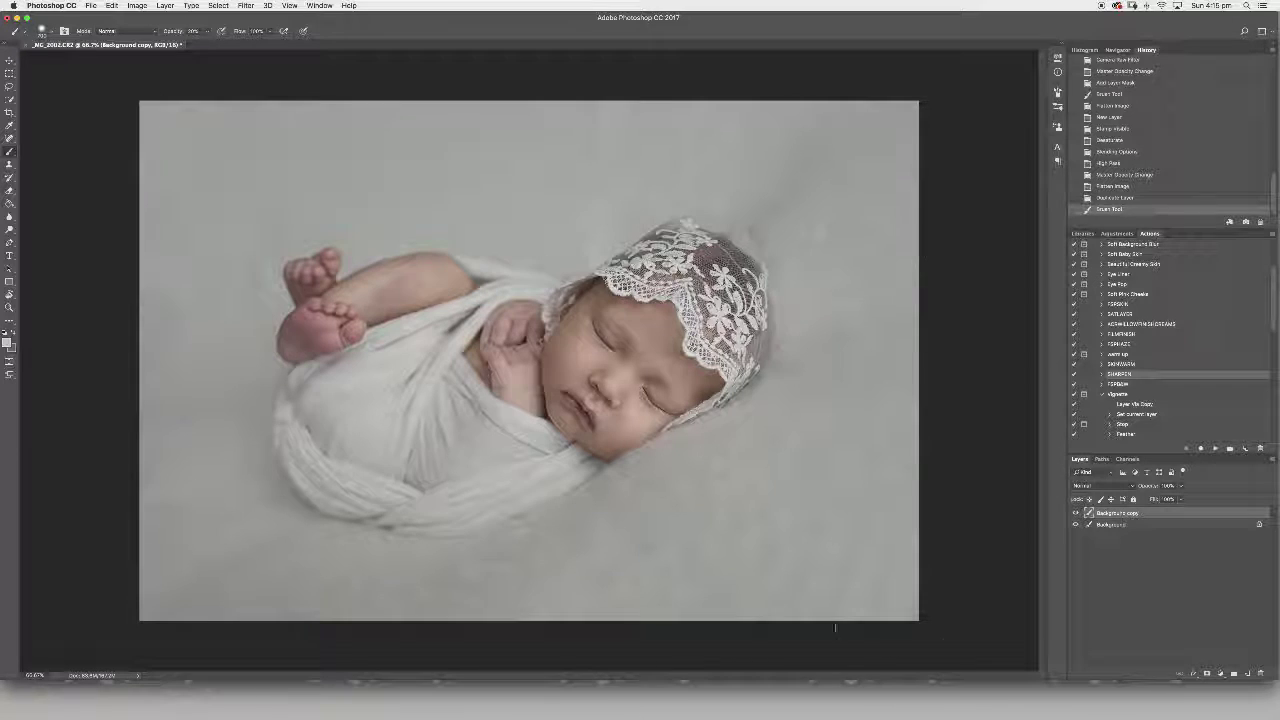
mouse_move(820, 585)
left_mouse_down()
mouse_move(457, 600)
mouse_move(360, 590)
left_mouse_up()
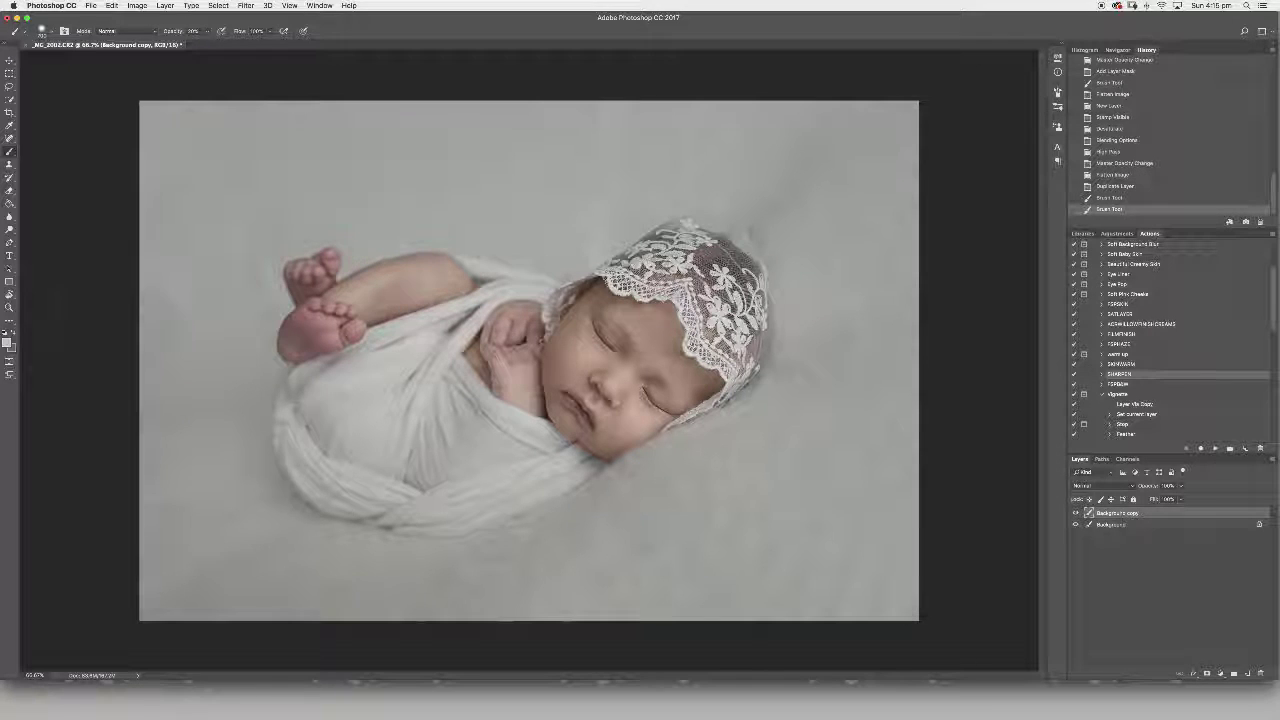
Erase the grey paint from the baby's body, face and bonnet edge on the duplicate layer, compare before and after, and flatten the image
left_click(10, 192)
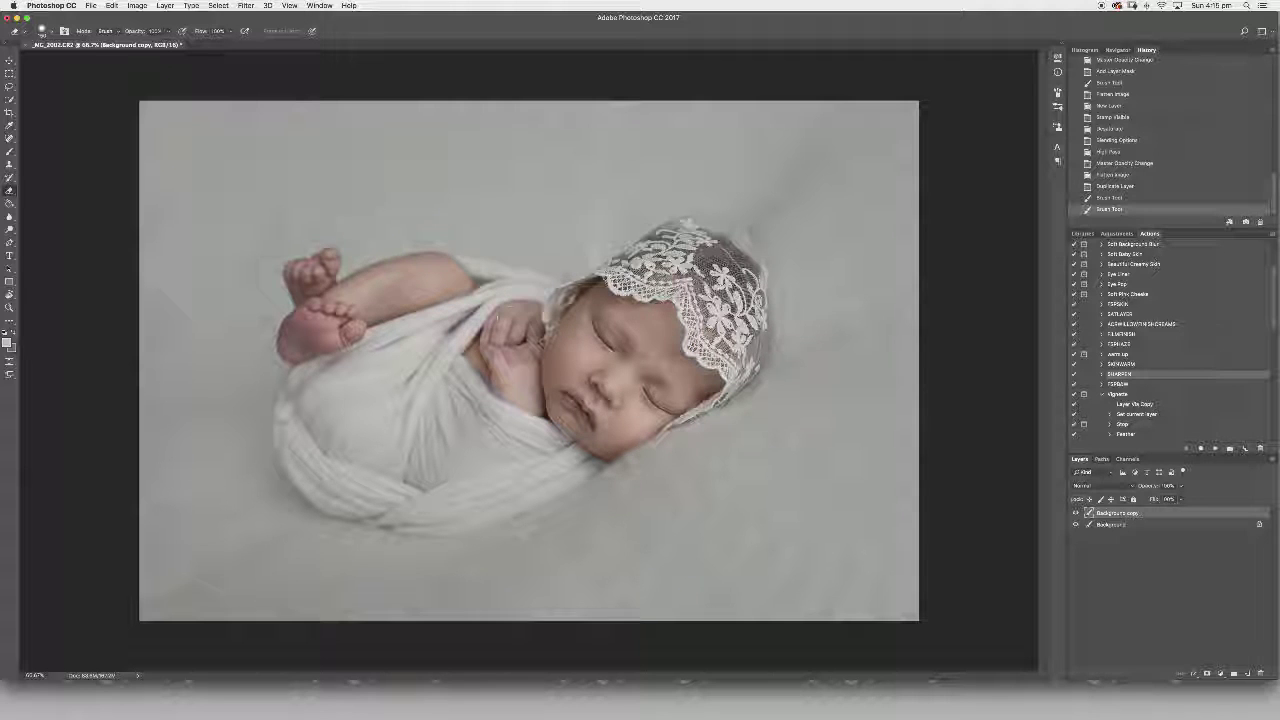
left_click_drag(481, 362, 500, 400)
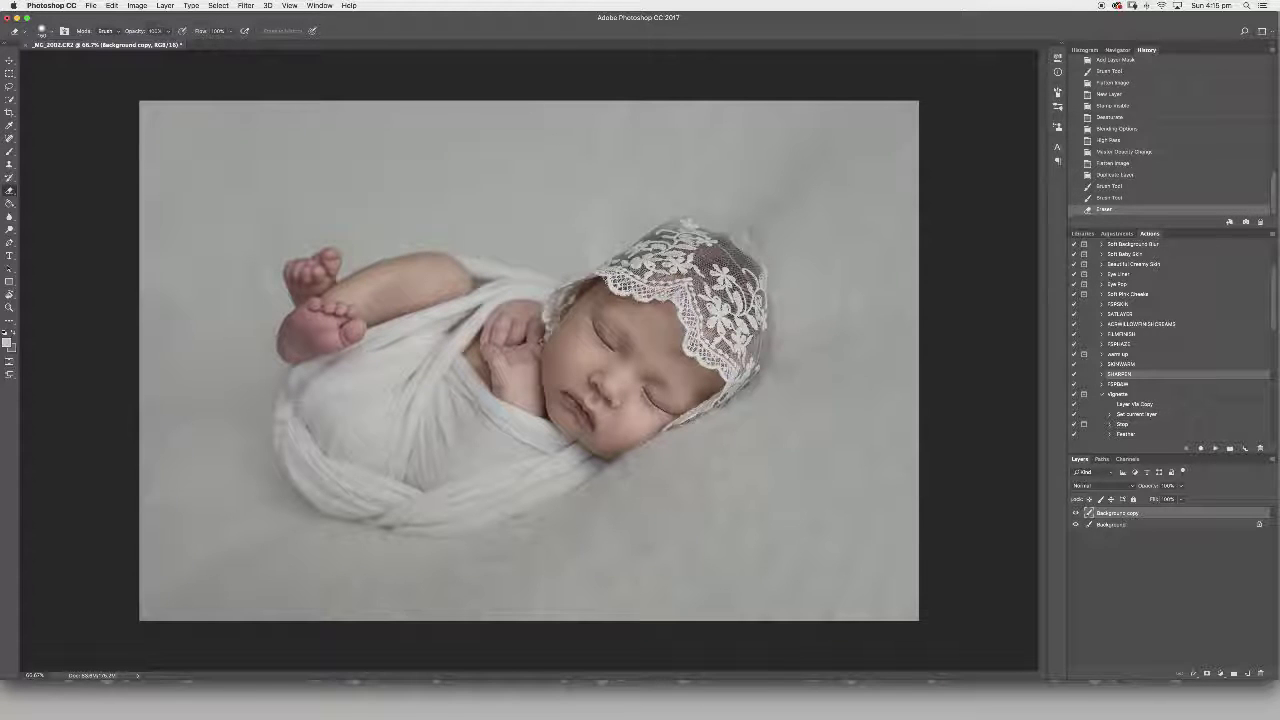
left_click(770, 335)
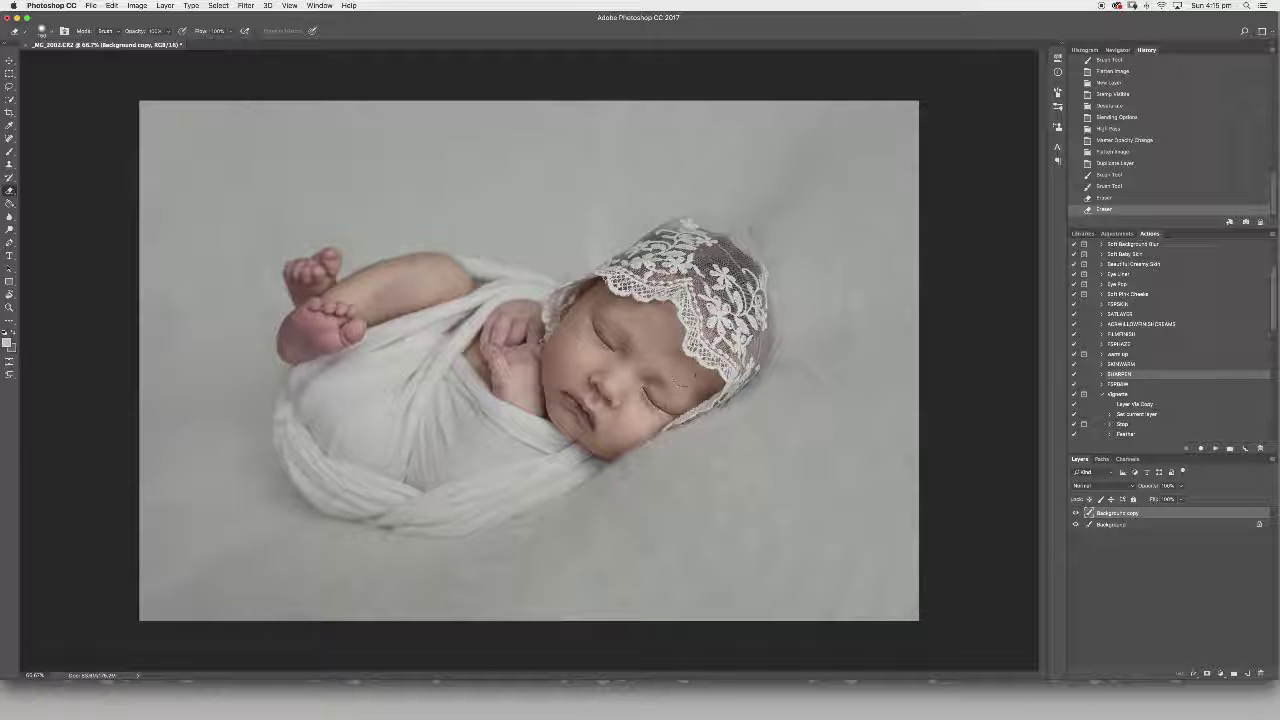
left_click(676, 378)
left_click(1075, 513)
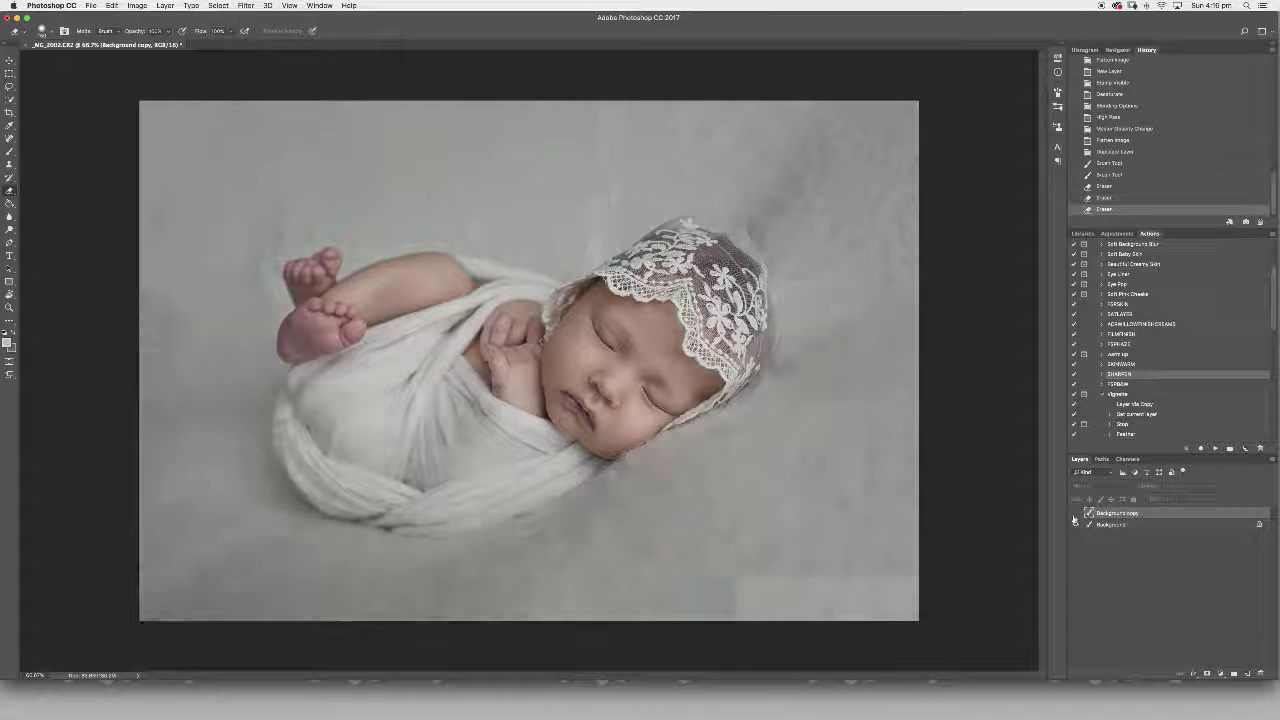
left_click(1075, 513)
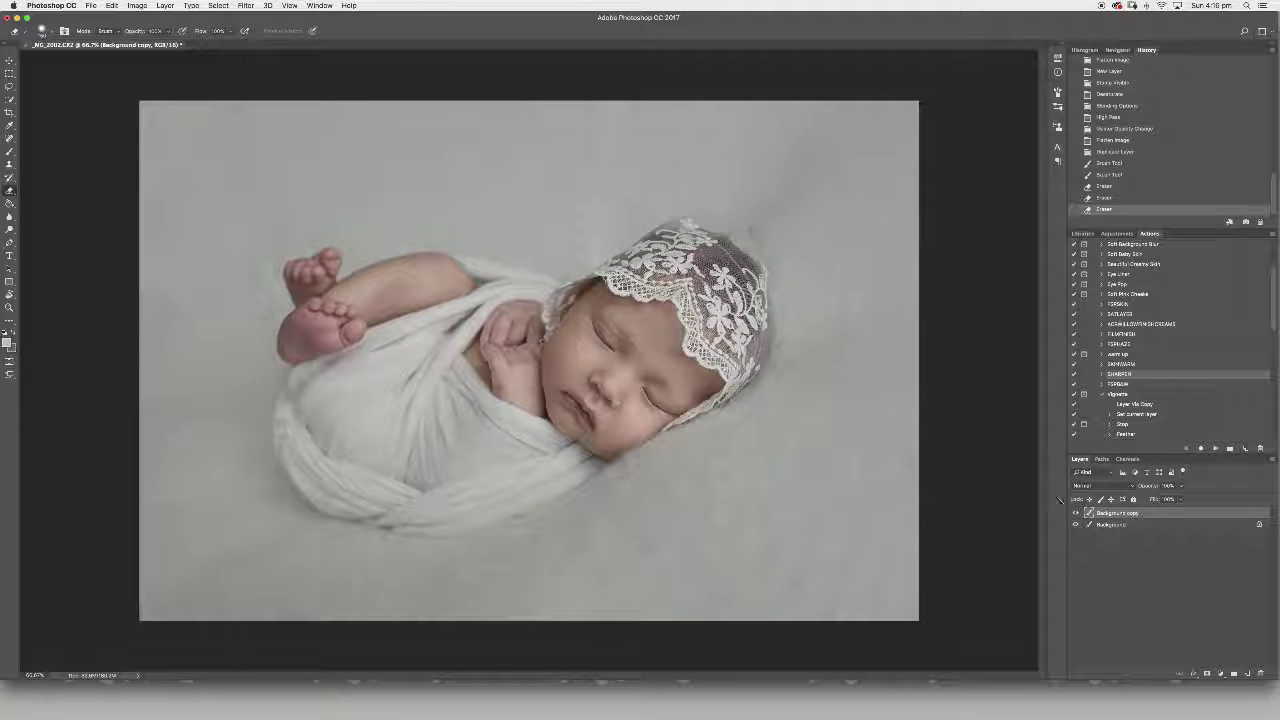
key("super+shift+e")
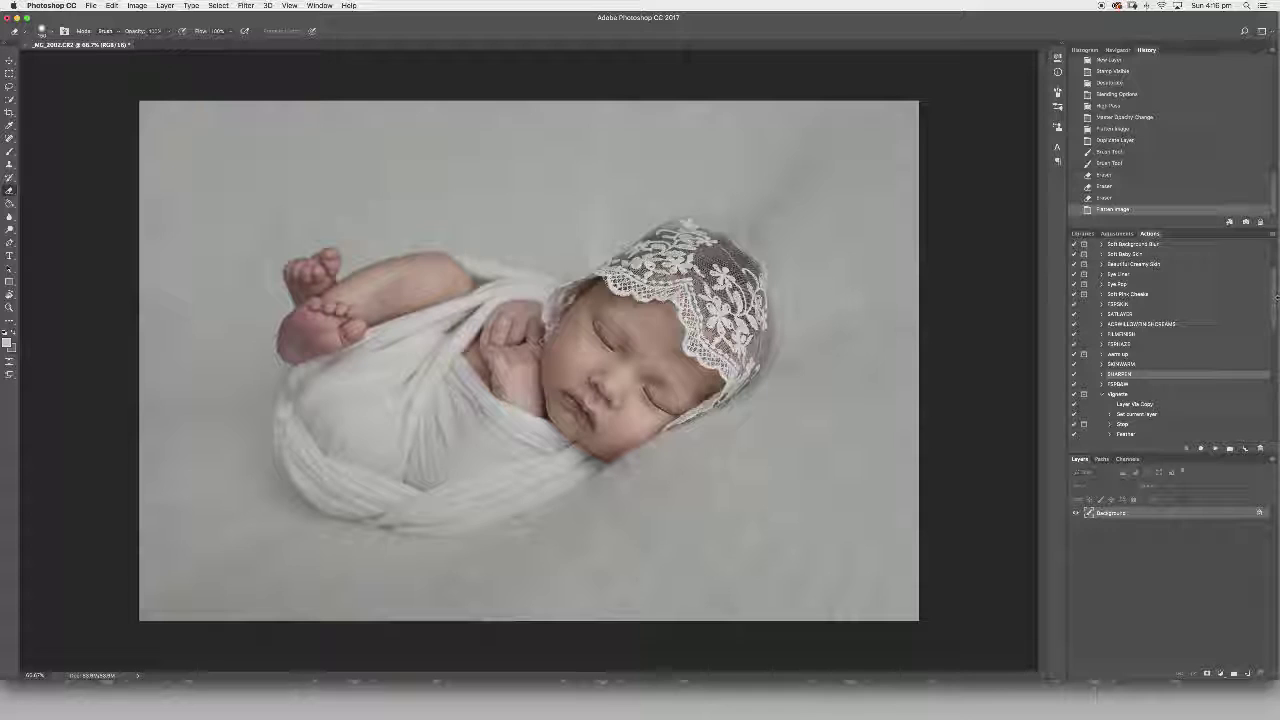
Save the flattened, retouched photo
left_click_drag(1272, 285, 1272, 254)
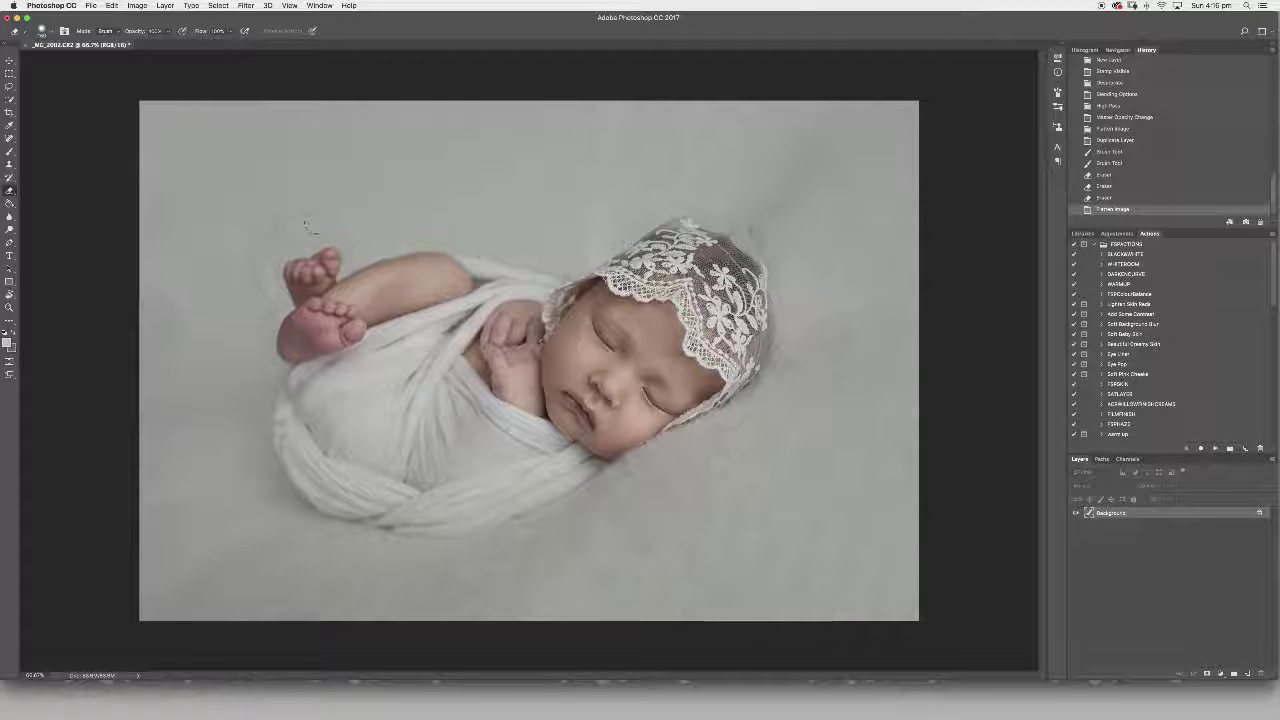
left_click(90, 5)
key("super+s")
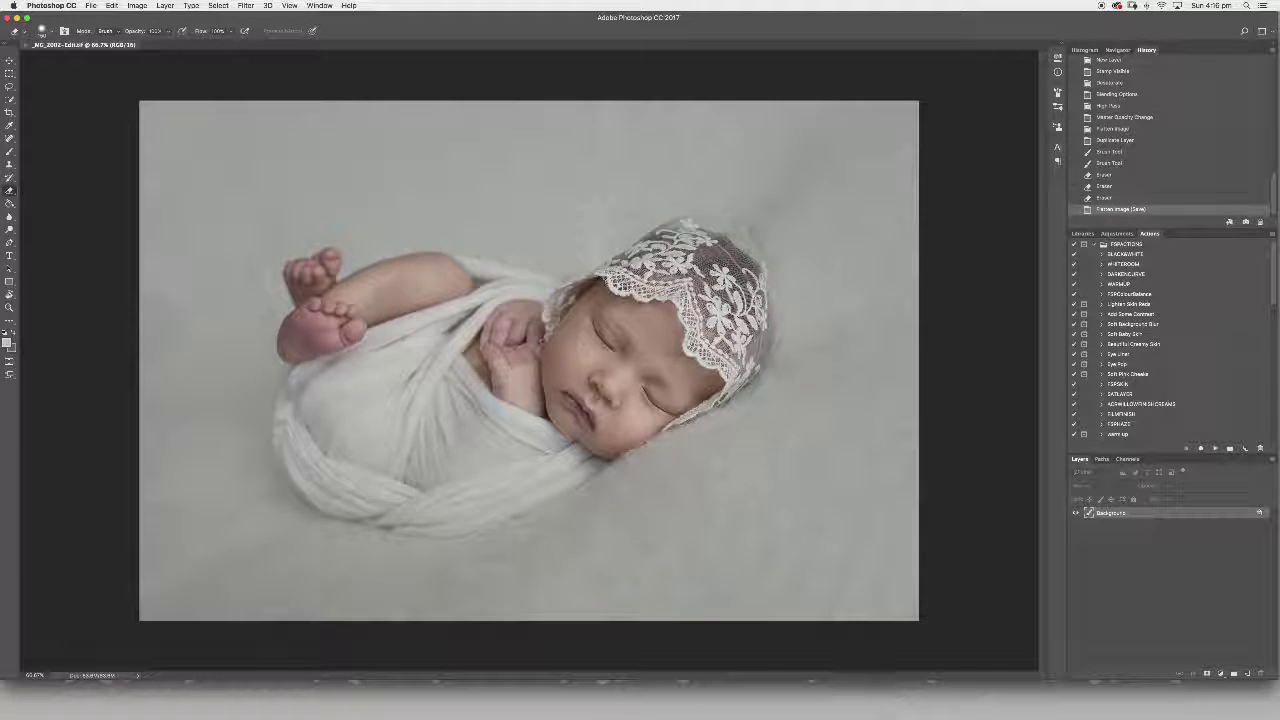
Switch to Lightroom and compare the finished _MG_2002-Edit.tif with the original _MG_2002.CR2
mouse_move(884, 710)
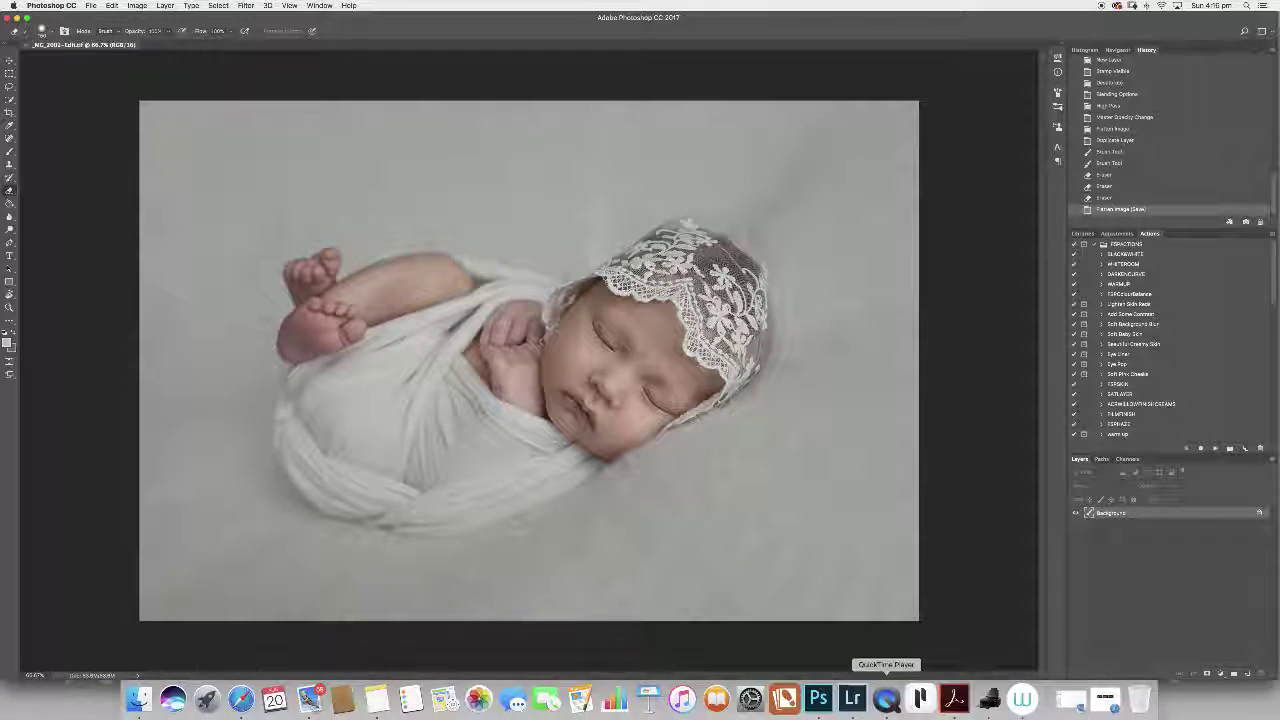
left_click(852, 698)
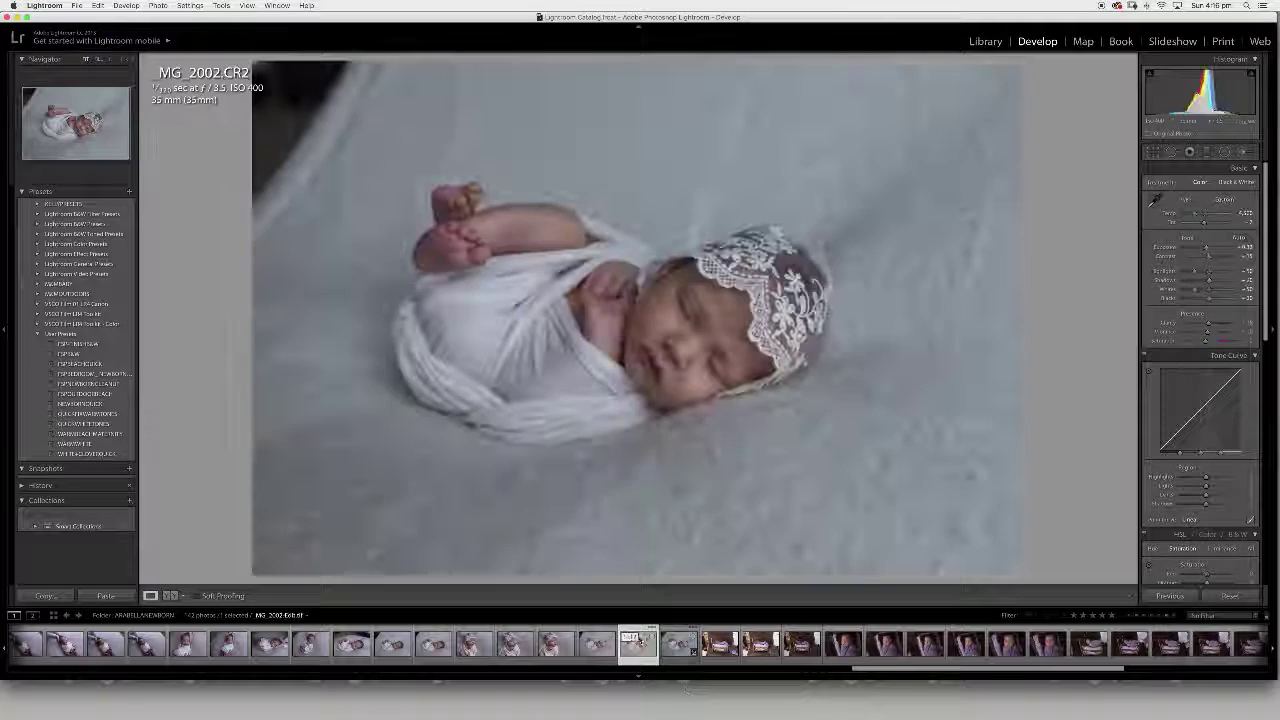
left_click(645, 657)
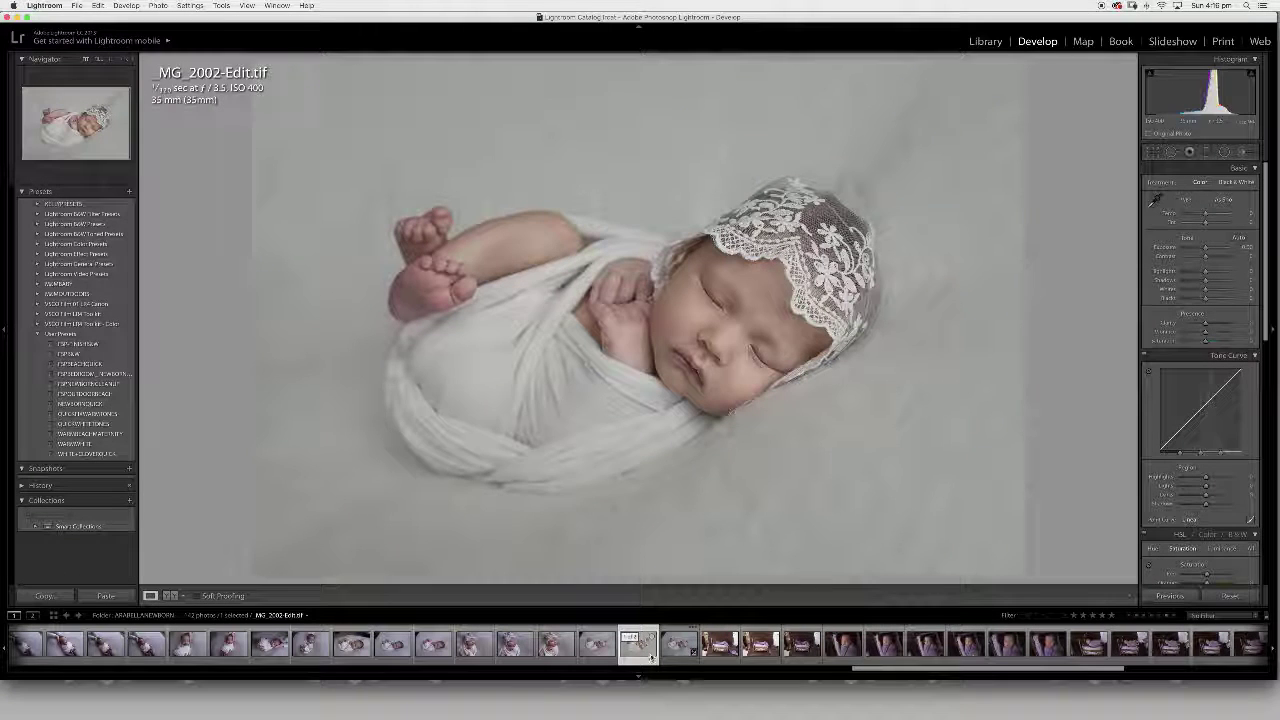
left_click(672, 648)
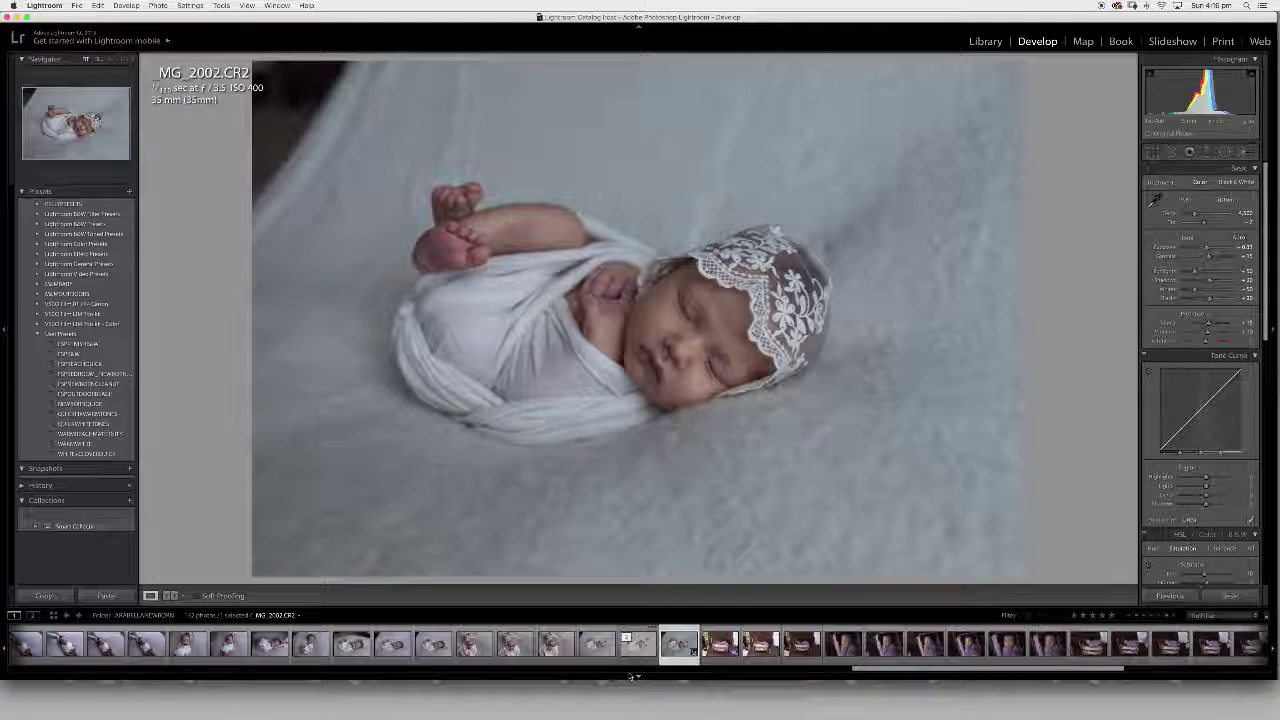
left_click(638, 645)
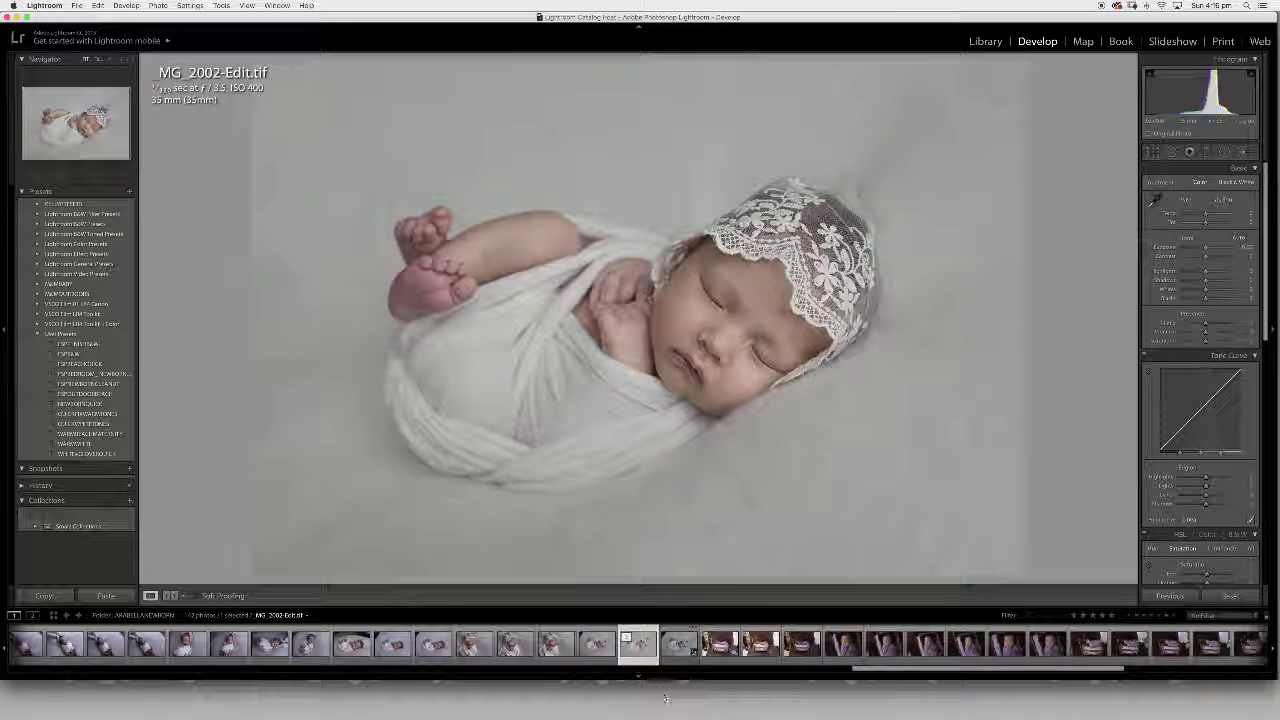
left_click(677, 652)
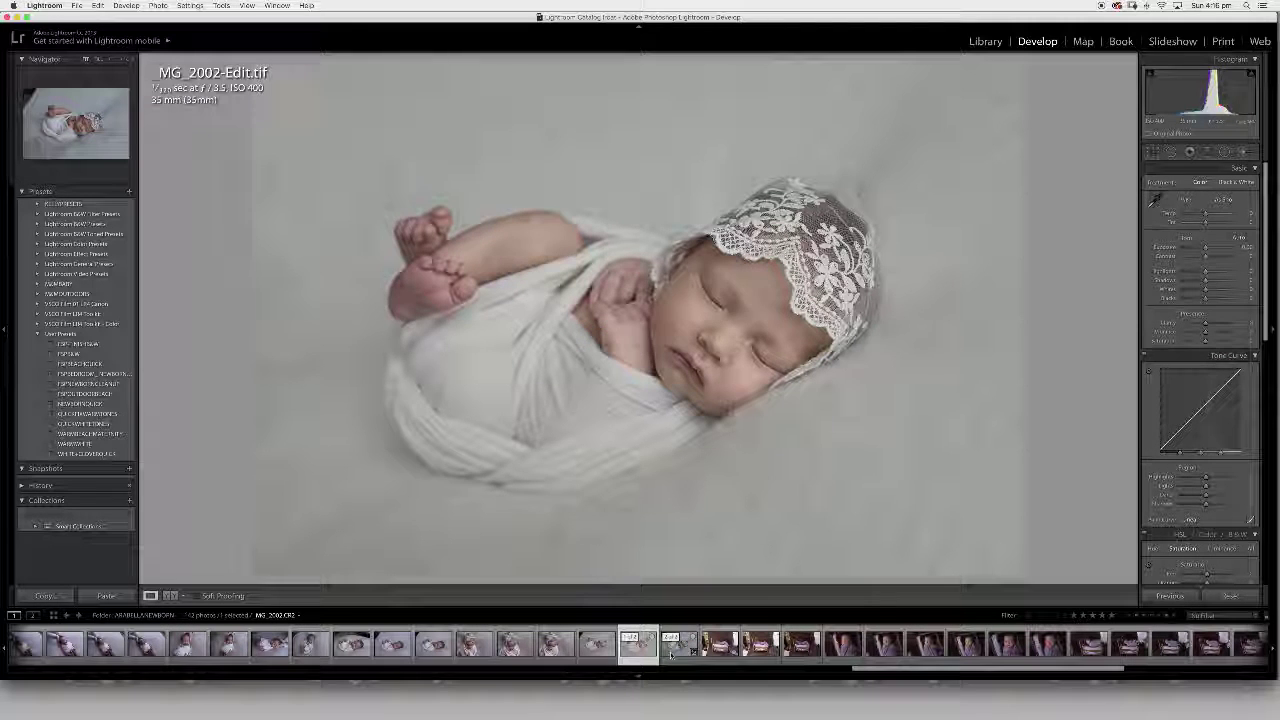
left_click(641, 655)
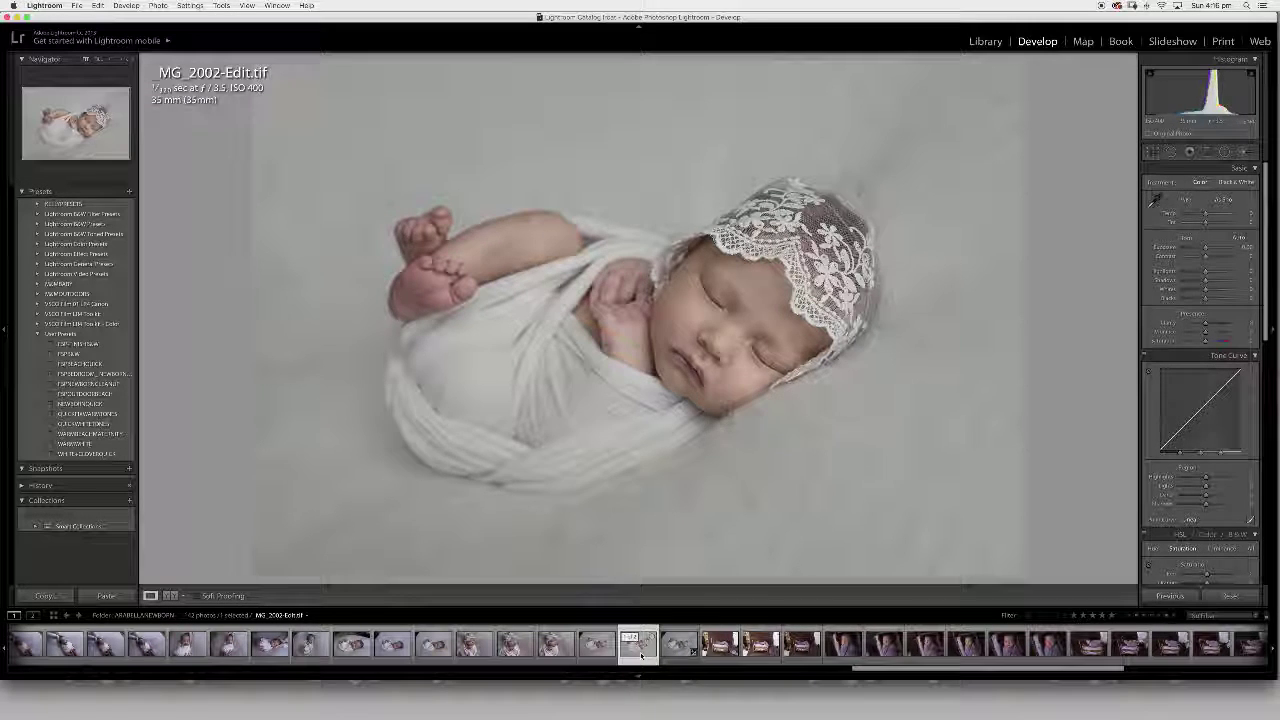